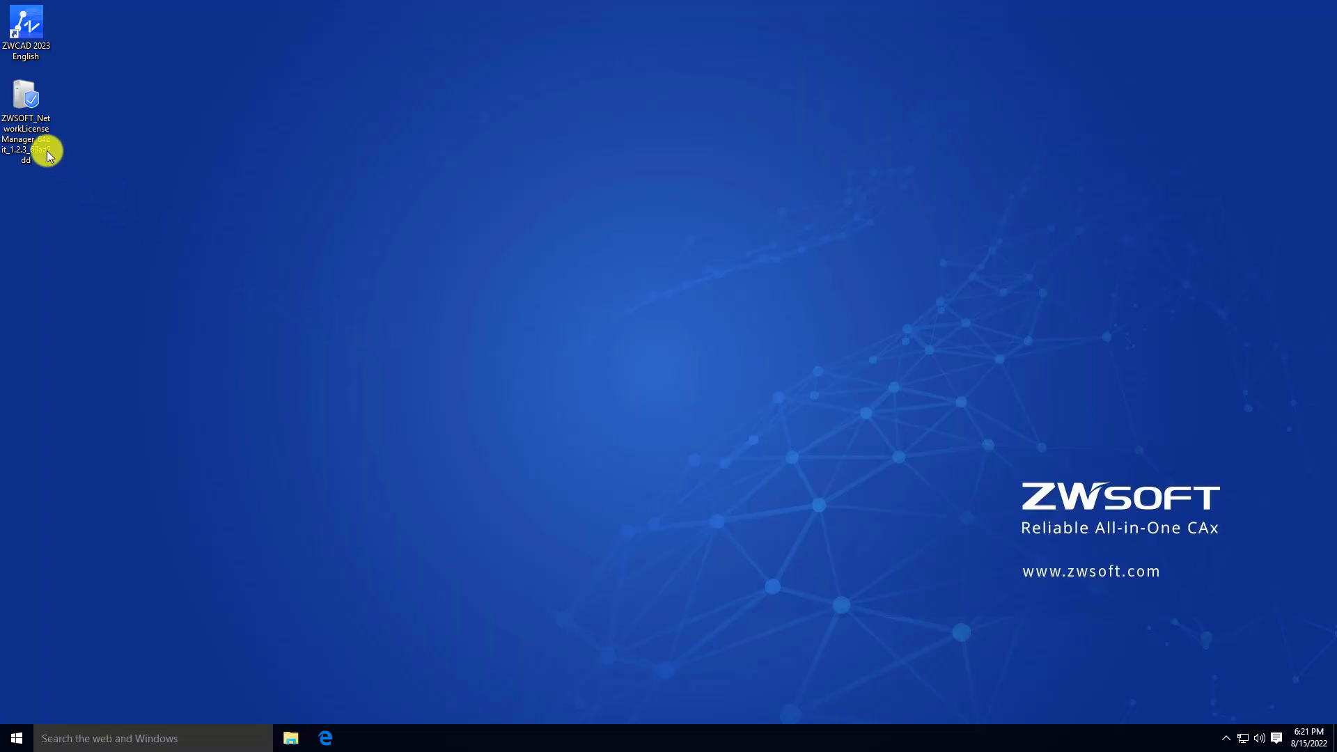
Run the Network License Manager installer, install to the default Program Files location, and close it.
{"action": "left_click", "coordinate": [28, 134]}
{"action": "double_click", "coordinate": [28, 134]}
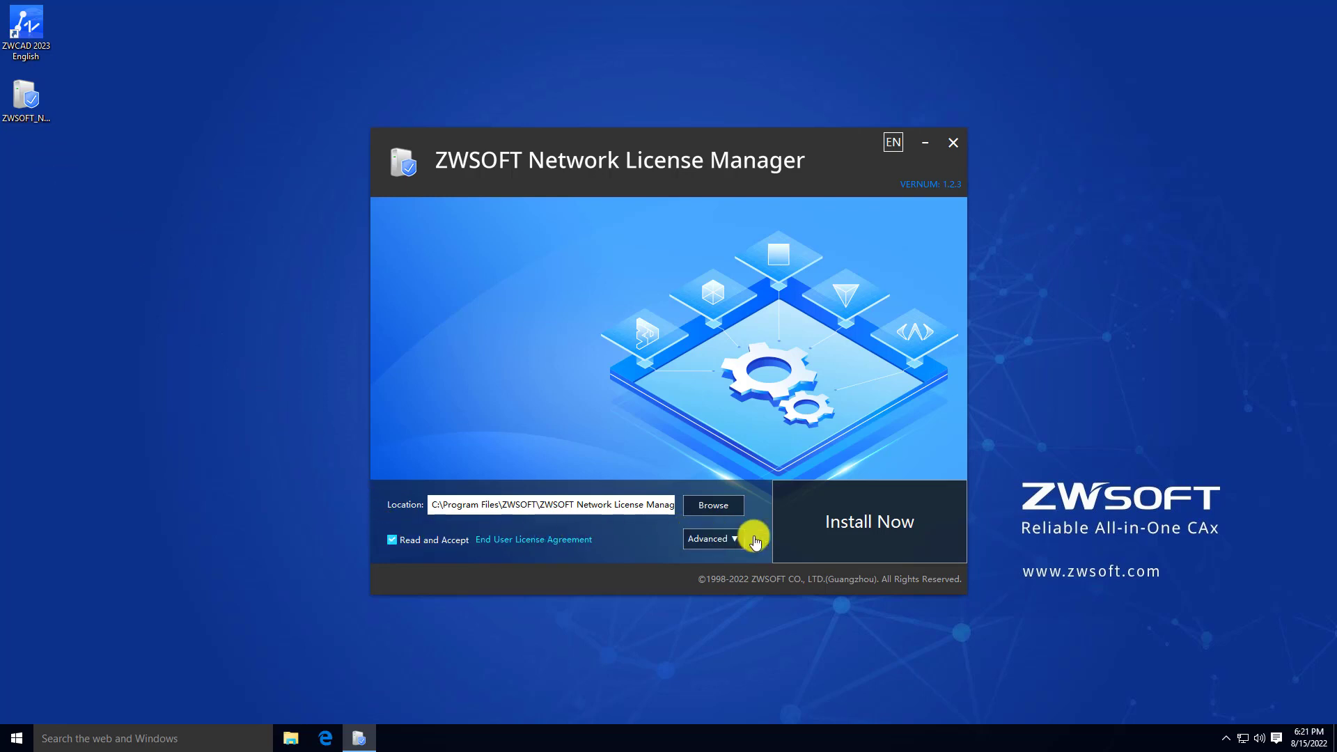
{"action": "left_click", "coordinate": [819, 540]}
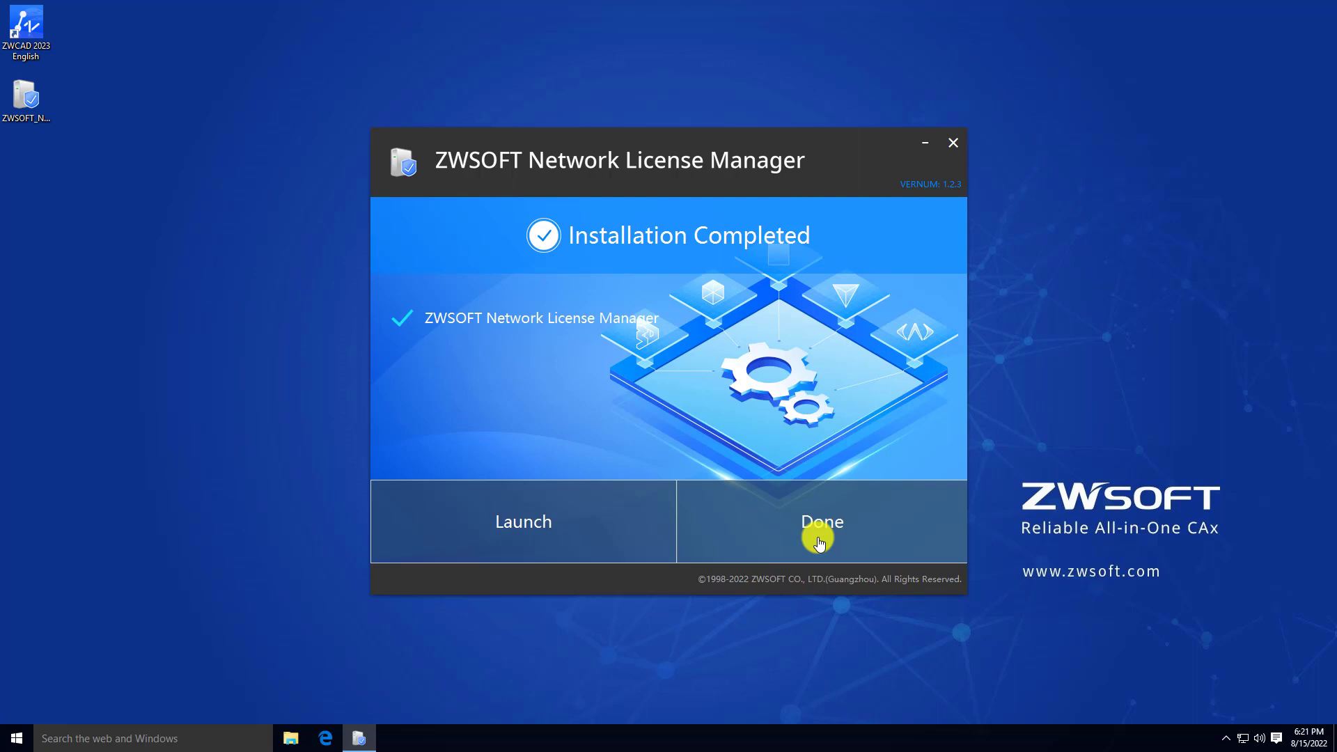
{"action": "left_click", "coordinate": [820, 542]}
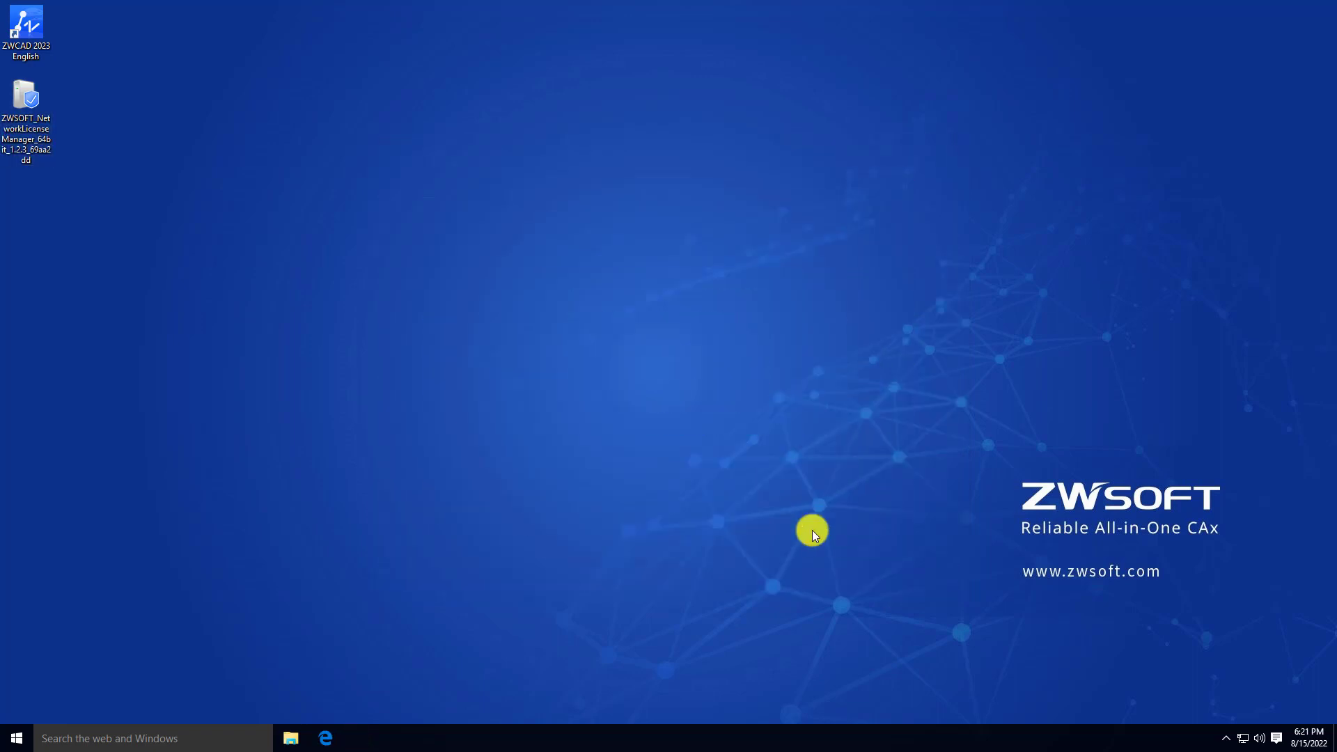
Launch Network License Manager from the ZWSOFT Network License folder under Z in All apps.
{"action": "left_click", "coordinate": [17, 738]}
{"action": "left_click", "coordinate": [28, 712]}
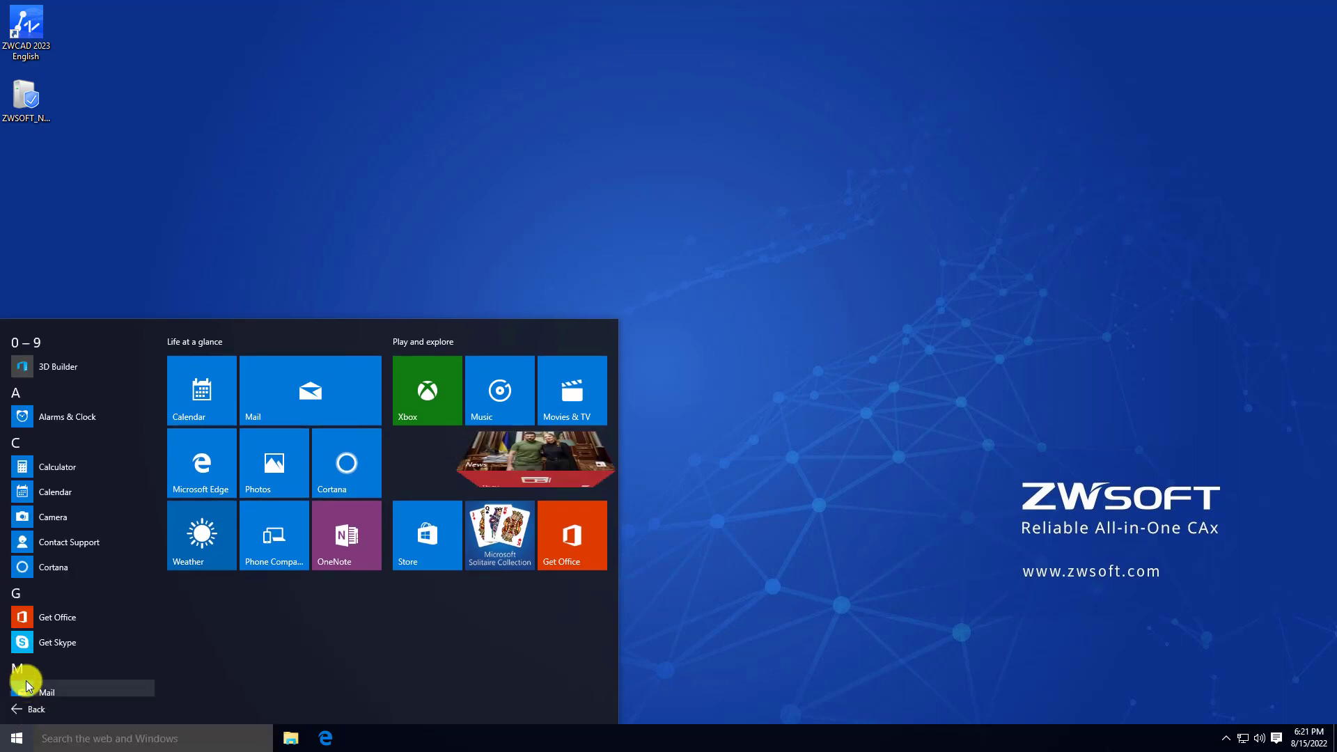
{"action": "left_click", "coordinate": [35, 642]}
{"action": "left_click", "coordinate": [34, 644]}
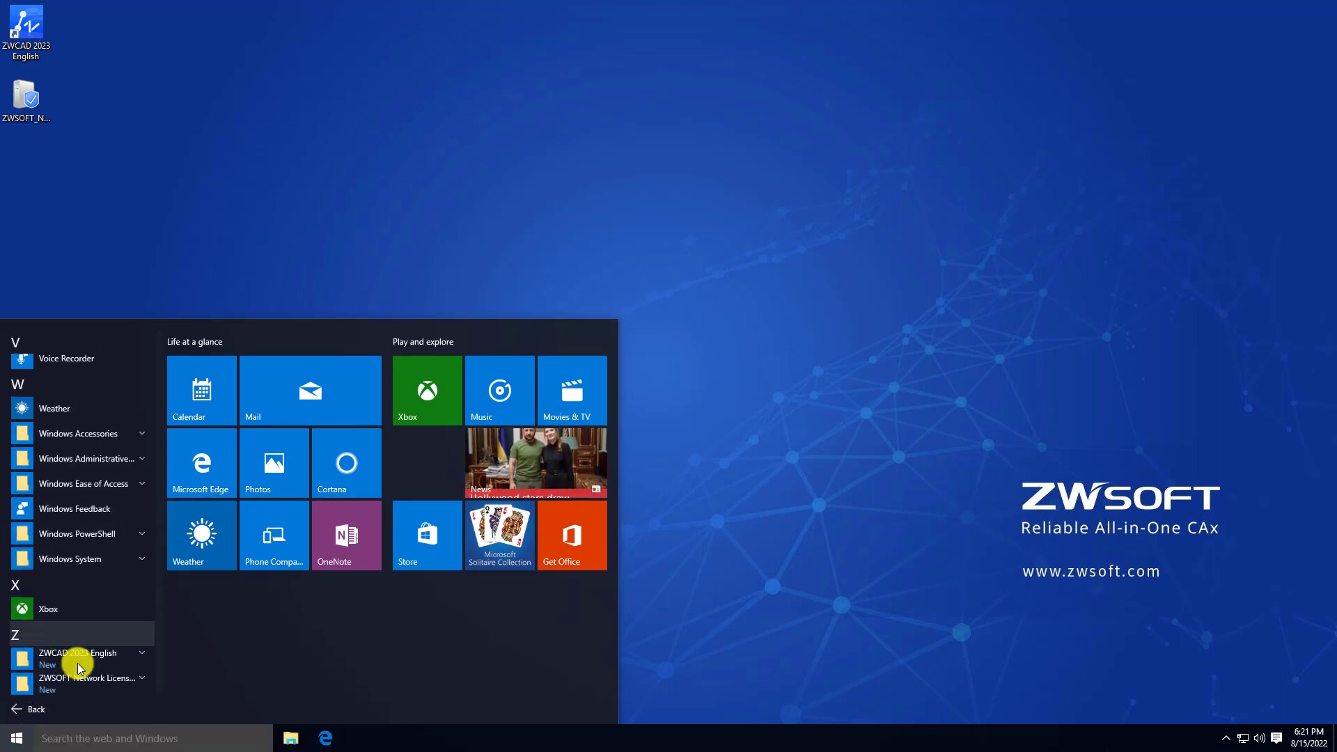
{"action": "left_click", "coordinate": [77, 658]}
{"action": "left_click", "coordinate": [112, 681]}
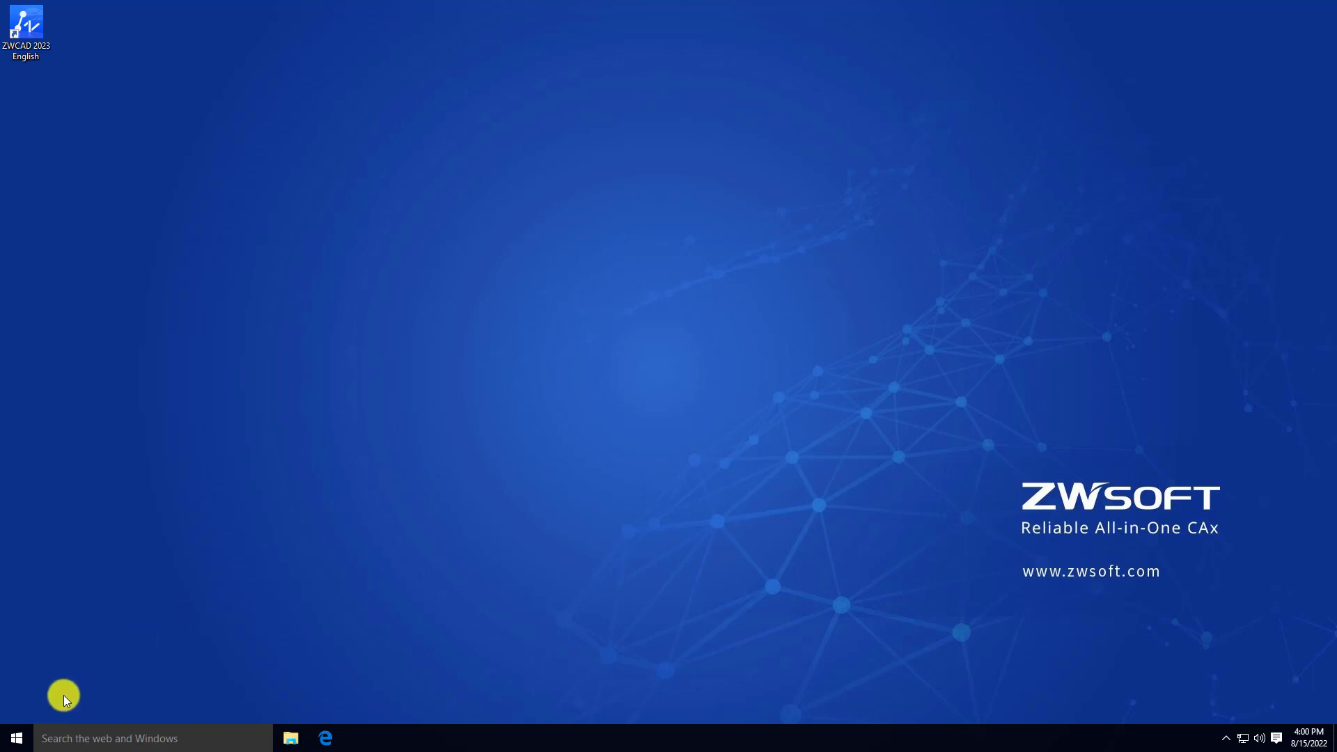
{"action": "left_click", "coordinate": [19, 736]}
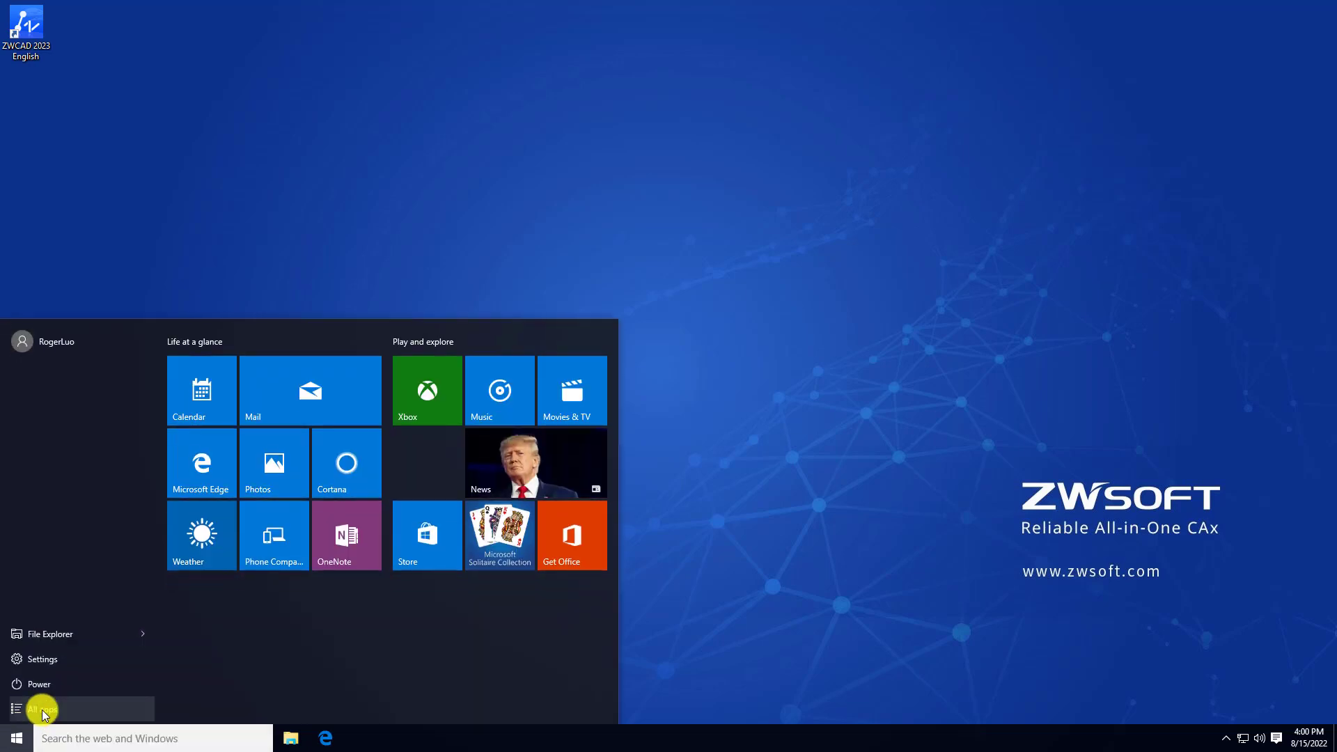
{"action": "left_click", "coordinate": [41, 708]}
{"action": "left_click", "coordinate": [94, 670]}
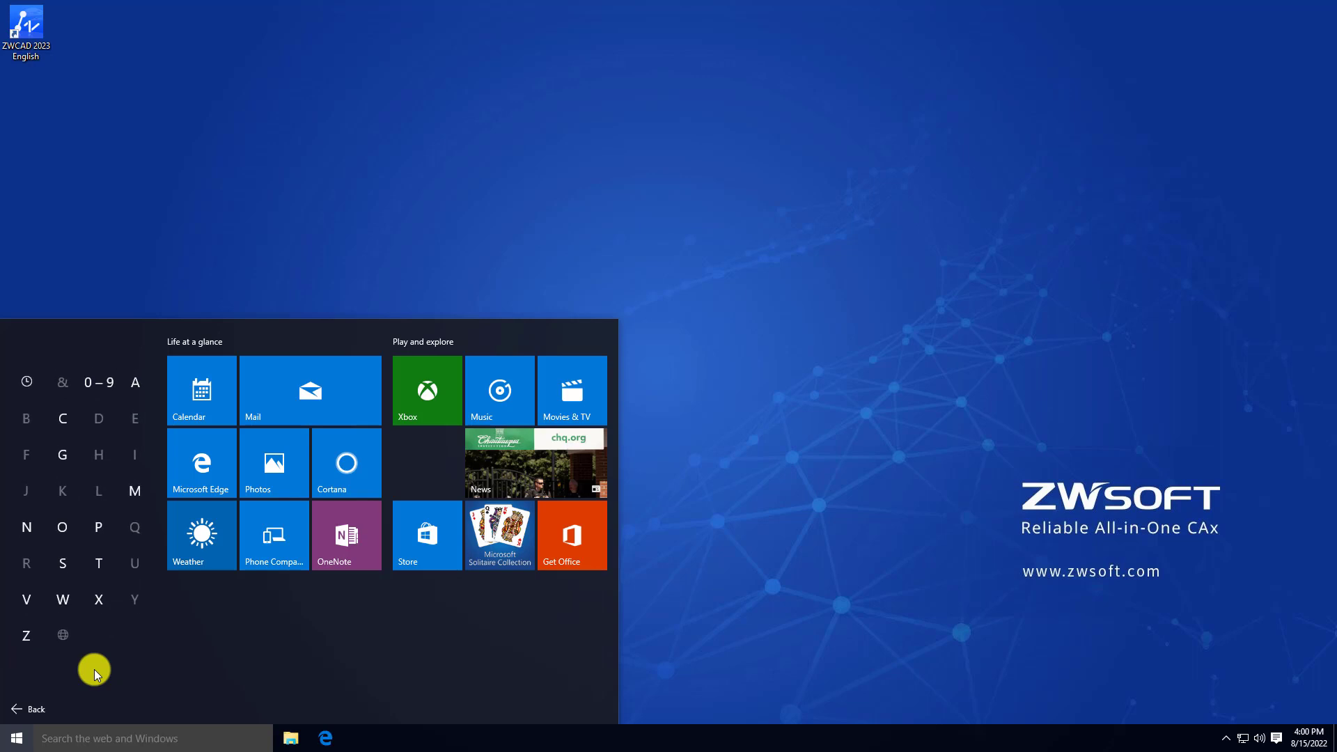
{"action": "left_click", "coordinate": [31, 632]}
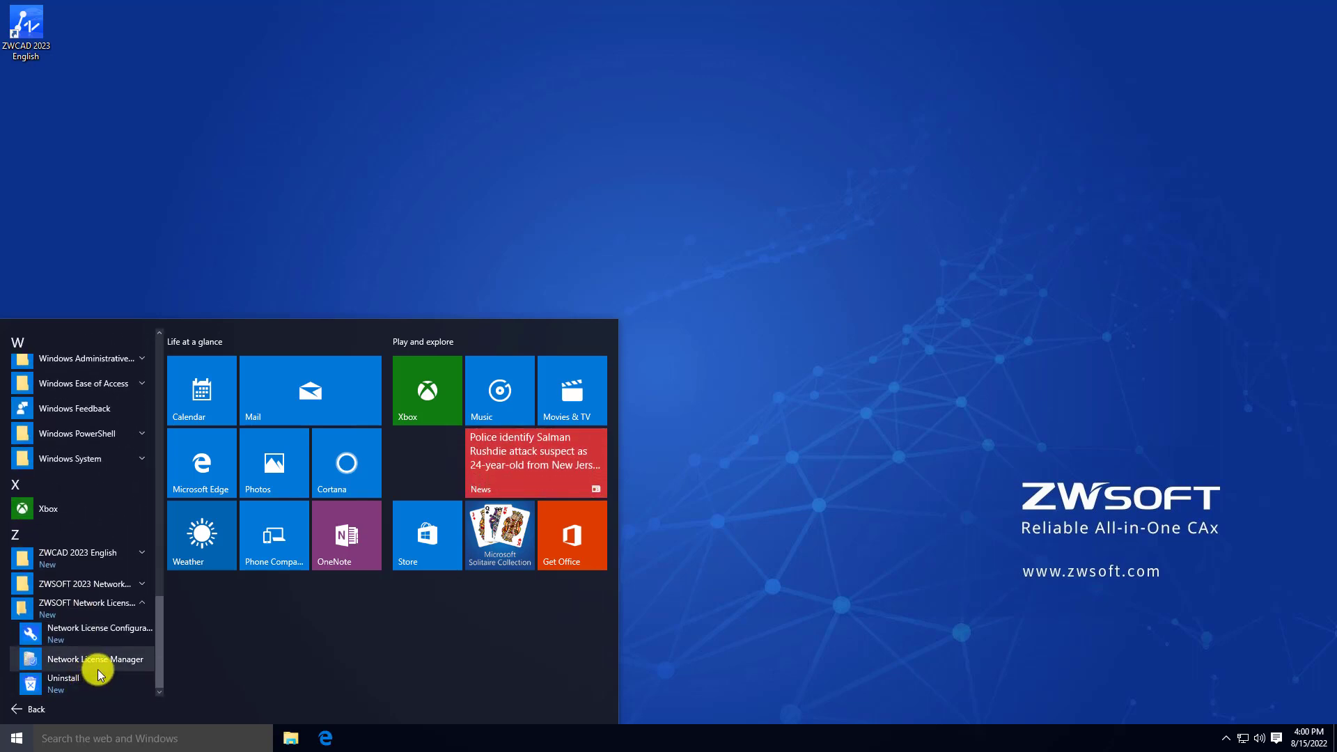
{"action": "left_click", "coordinate": [109, 660]}
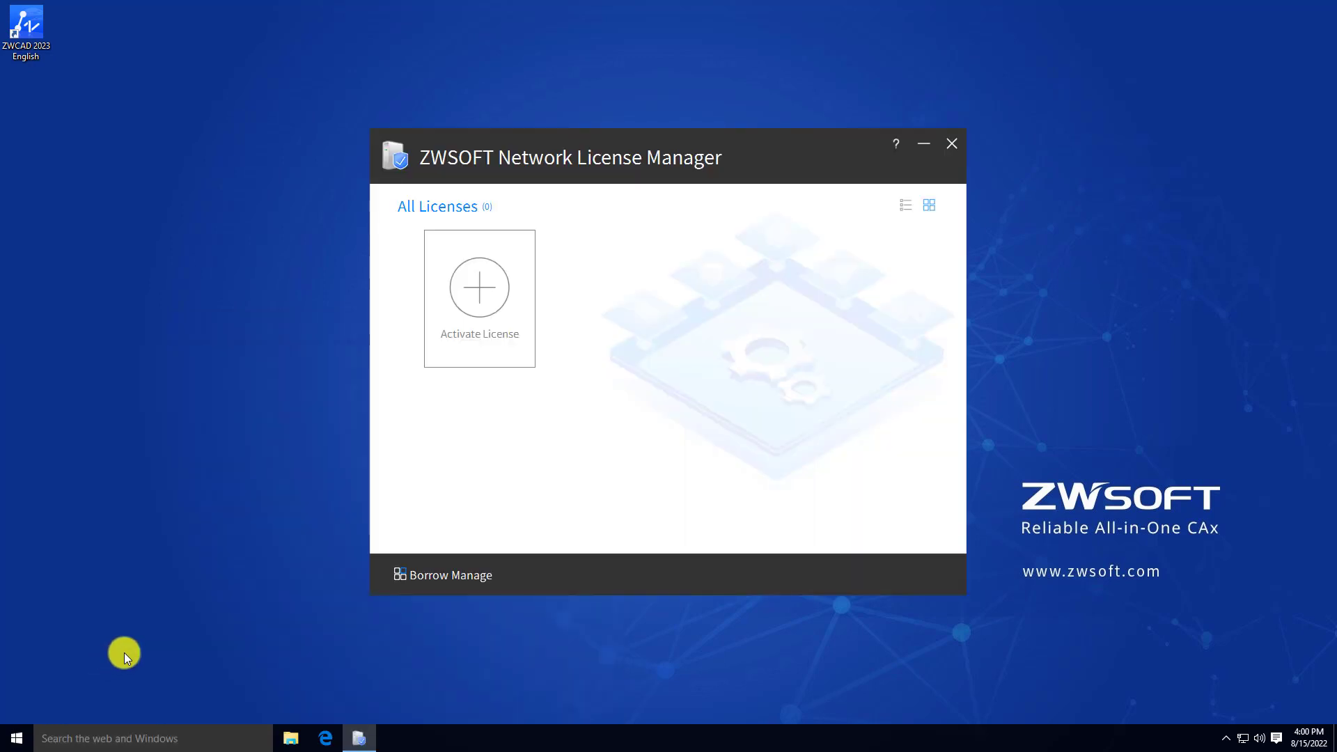
Activate ZWCAD 2023 Professional online with the pasted Activation ID for 2 seats, then view its details.
{"action": "left_click", "coordinate": [482, 341]}
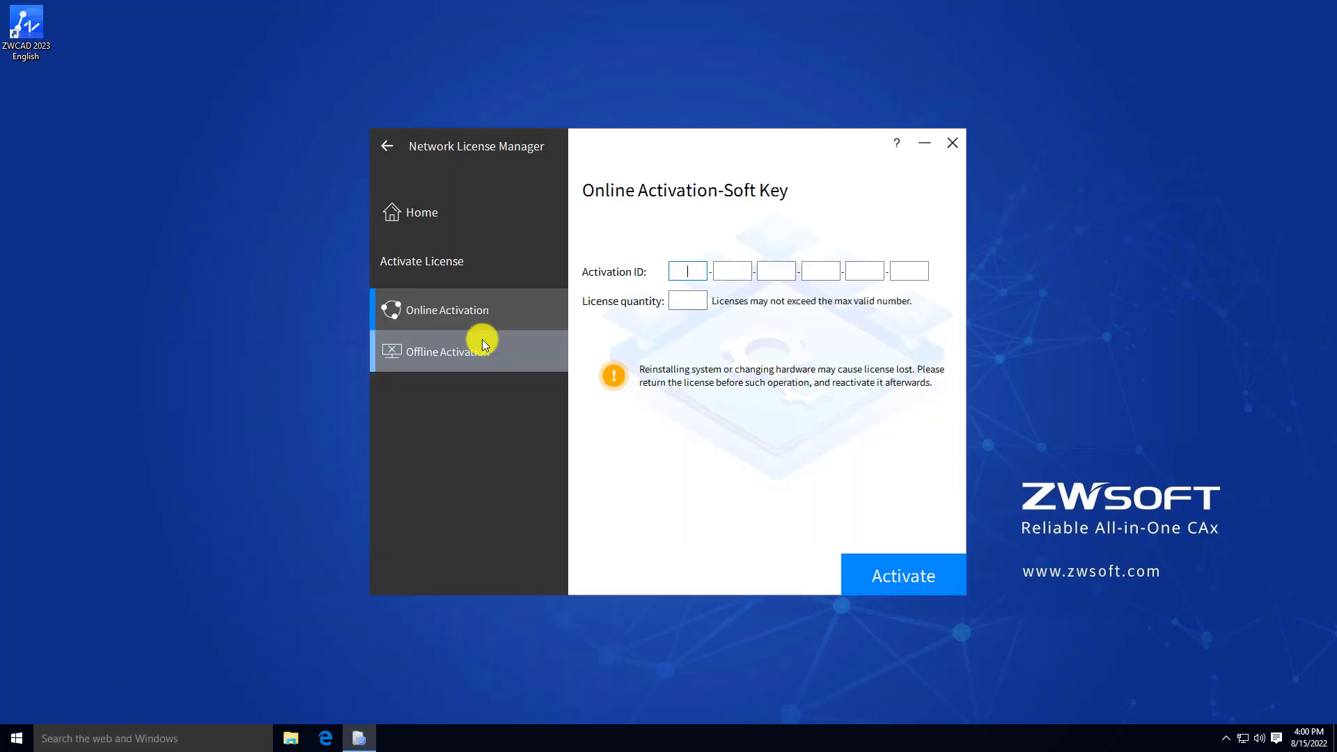
{"action": "left_click", "coordinate": [488, 323]}
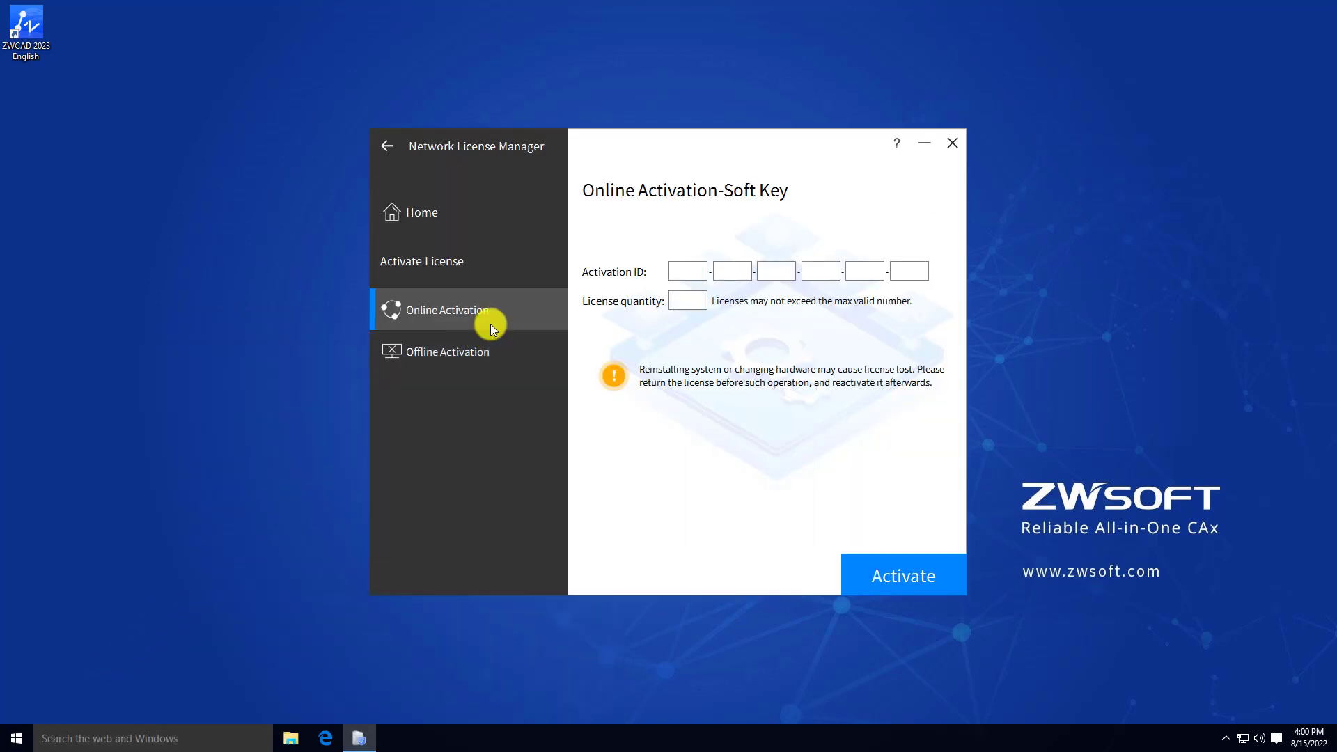
{"action": "left_click", "coordinate": [677, 273]}
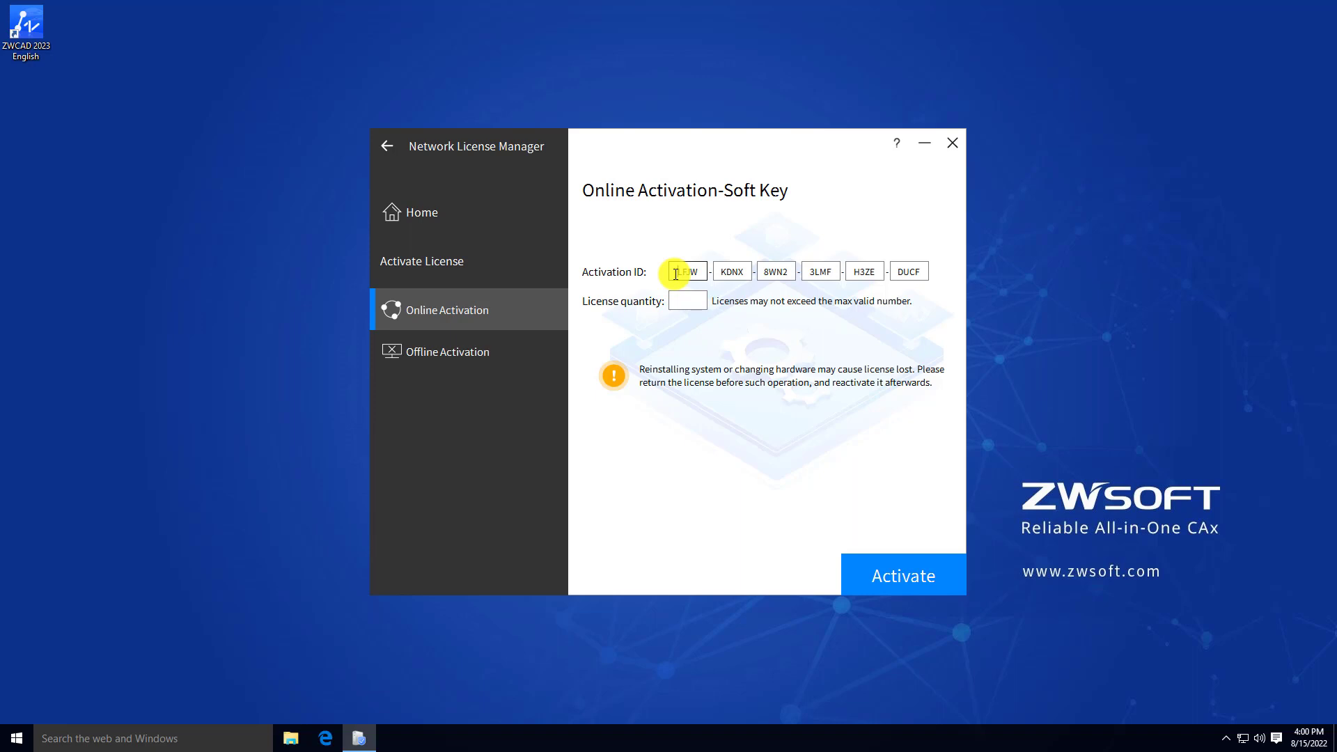
{"action": "left_click", "coordinate": [685, 299]}
{"action": "left_click", "coordinate": [896, 576]}
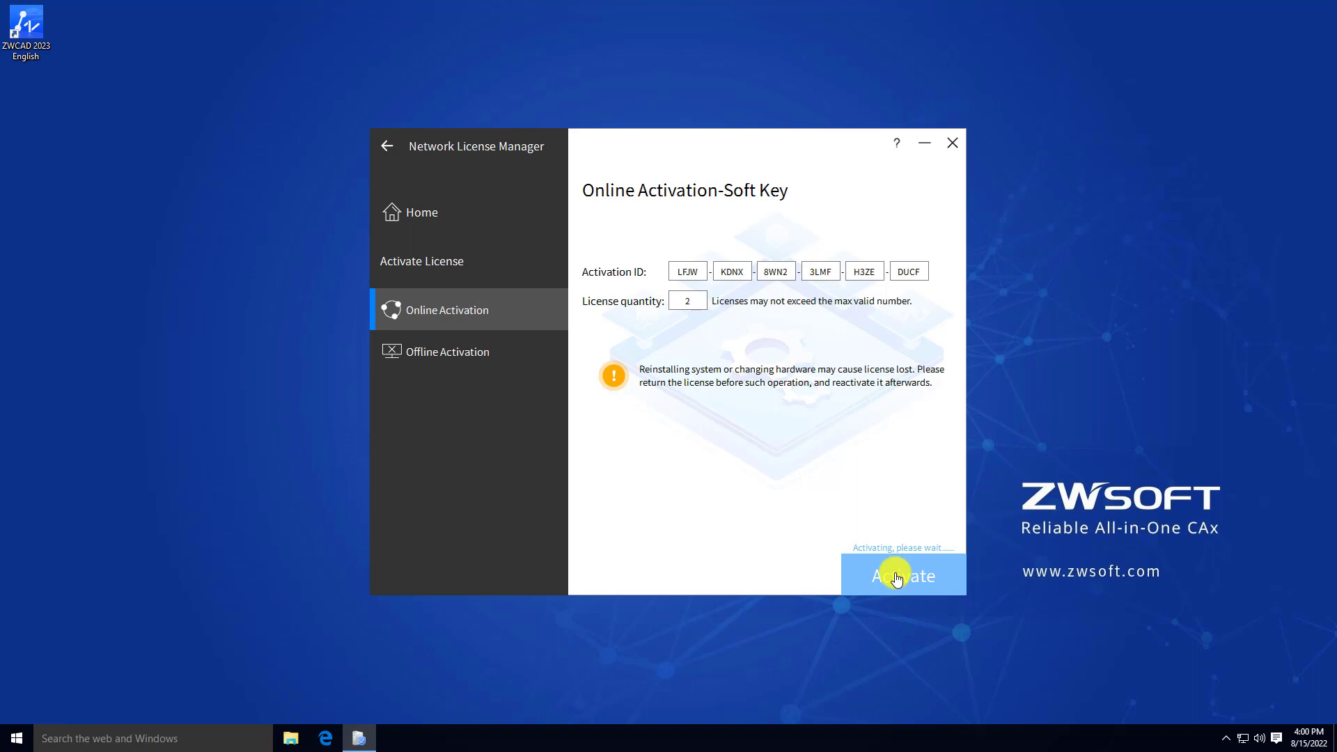
{"action": "left_click", "coordinate": [896, 578]}
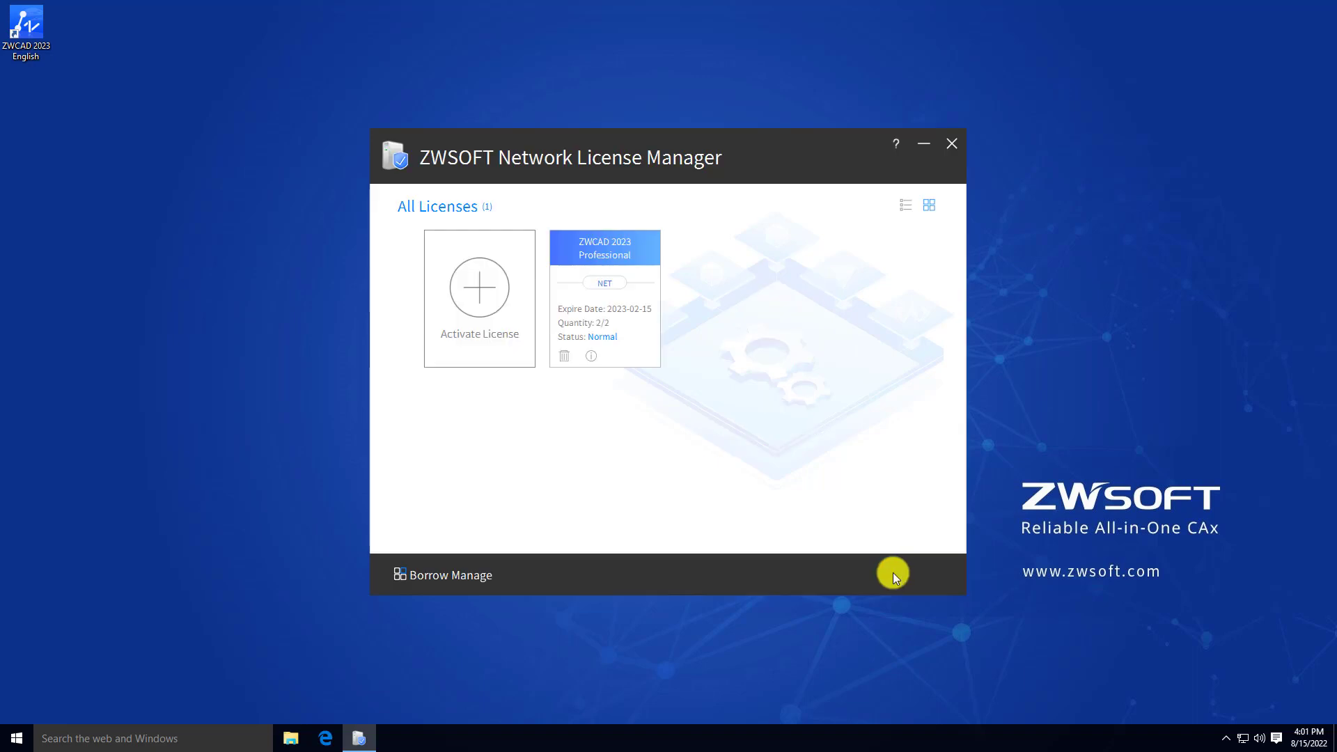
{"action": "left_click", "coordinate": [594, 356]}
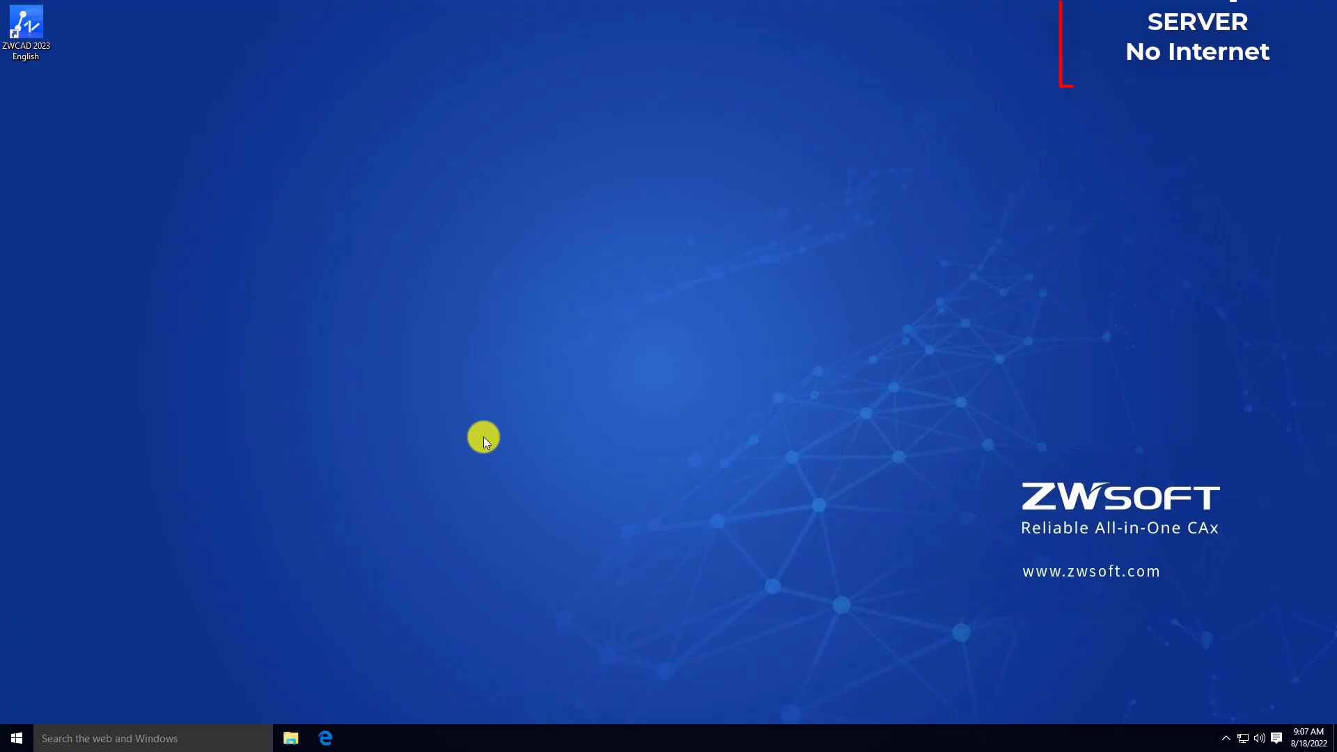
Launch Network License Manager on the no-internet server from the Start menu.
{"action": "left_click", "coordinate": [19, 737]}
{"action": "left_click", "coordinate": [28, 710]}
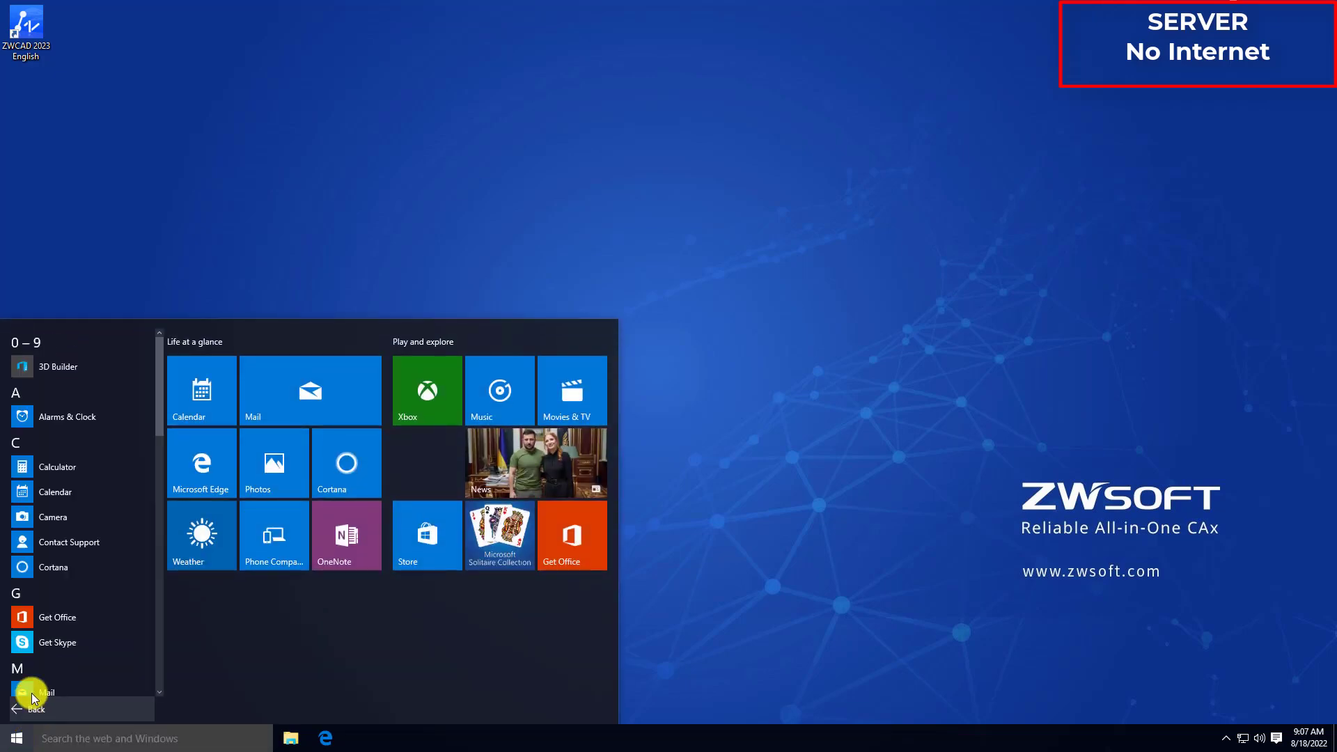
{"action": "left_click", "coordinate": [36, 674]}
{"action": "left_click", "coordinate": [35, 649]}
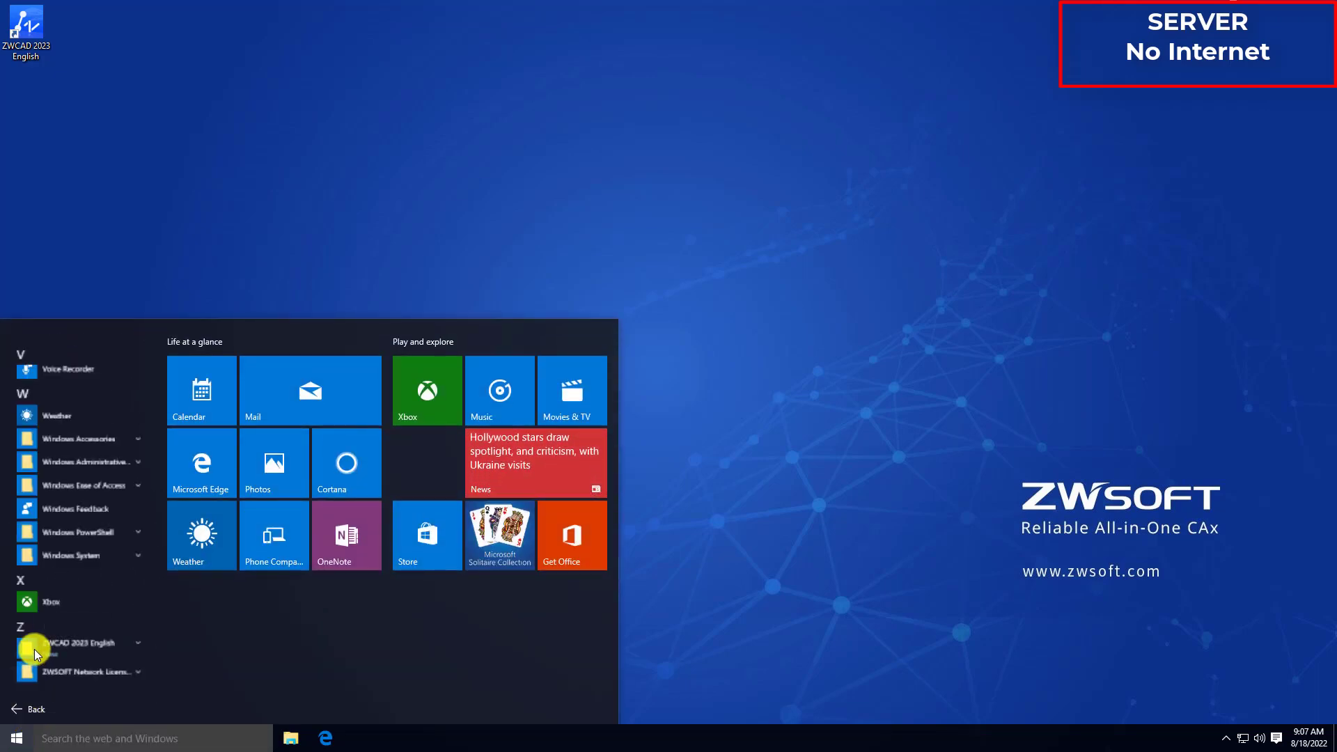
{"action": "left_click", "coordinate": [82, 684]}
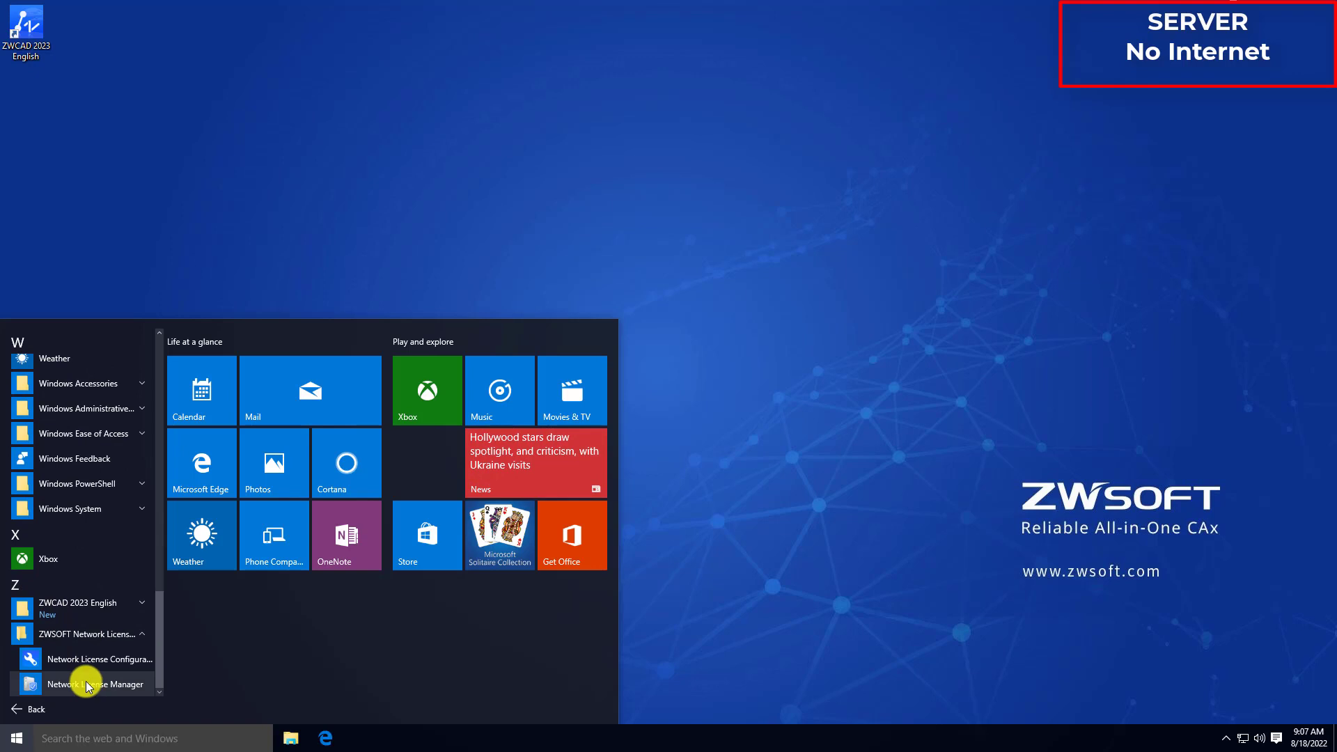
{"action": "left_click", "coordinate": [87, 684]}
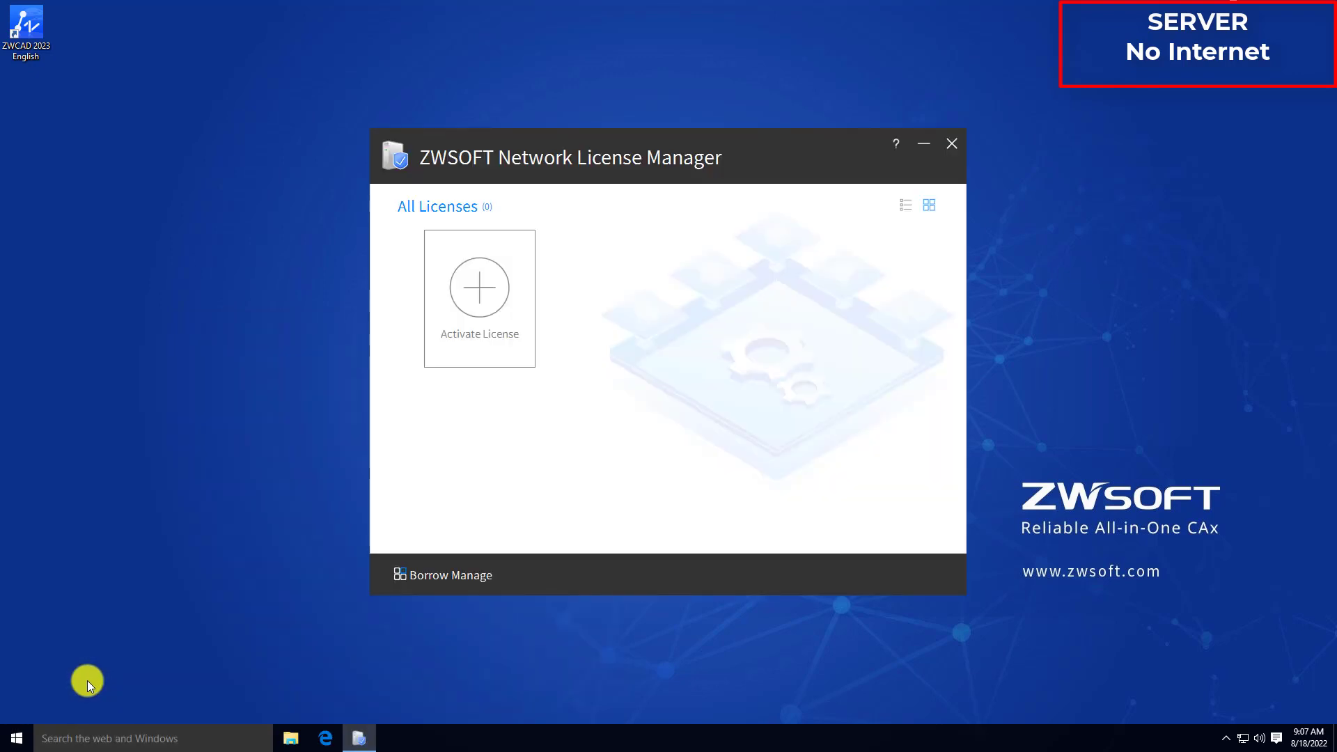
Generate a 2-seat offline request XML, save it to Samsung USB (E:), and select the portal URL.
{"action": "left_click", "coordinate": [466, 312]}
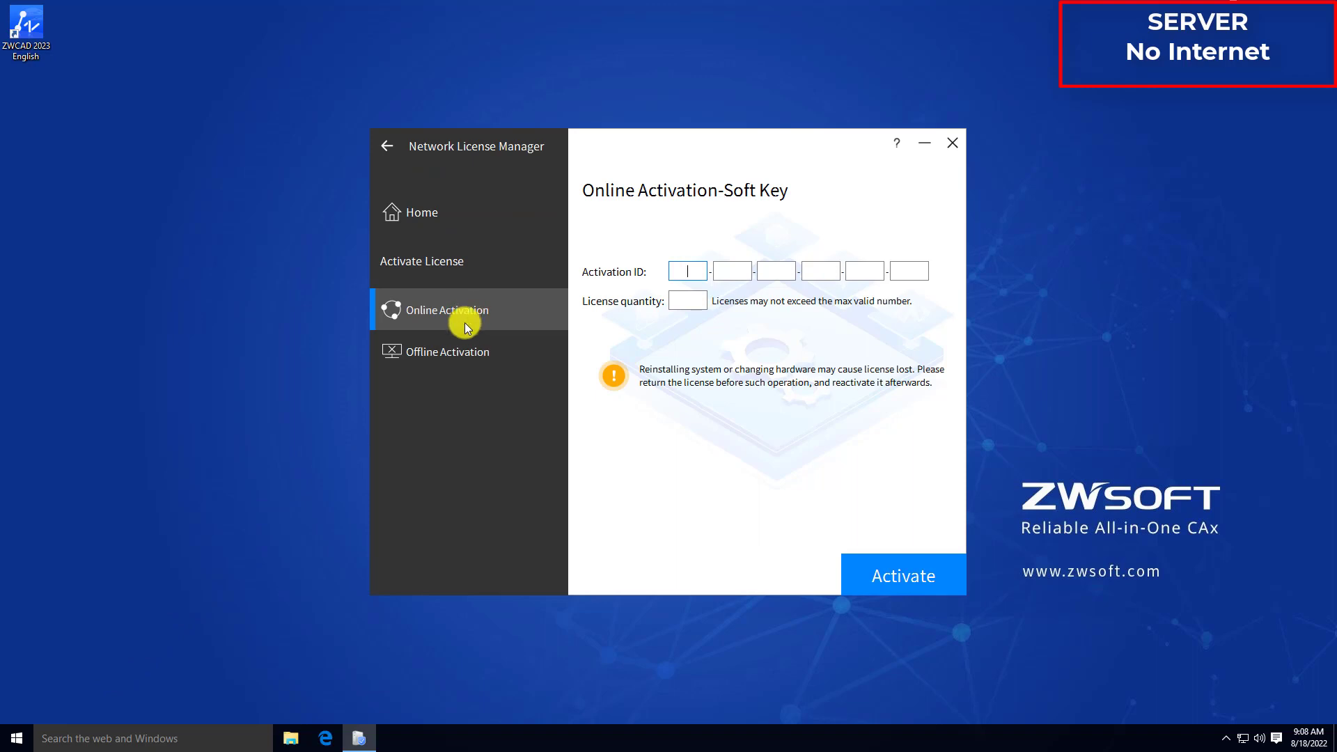
{"action": "left_click", "coordinate": [459, 350]}
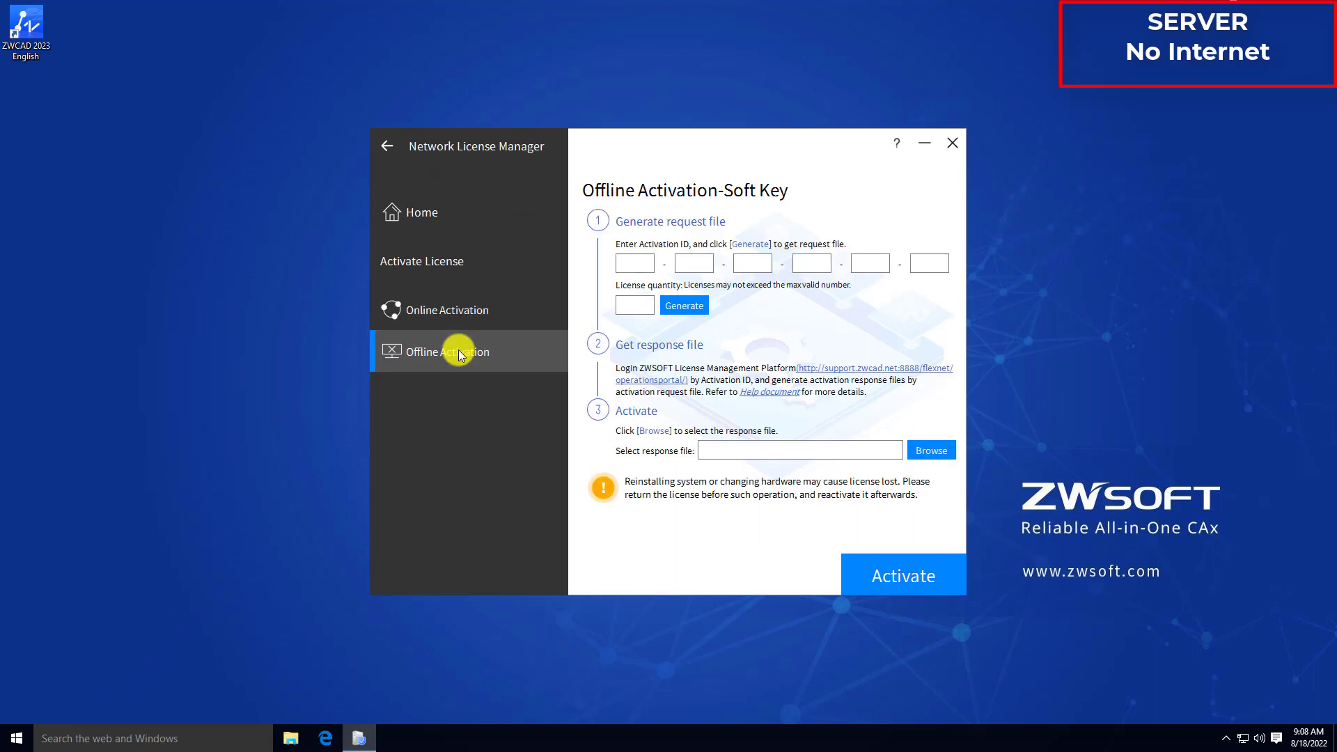
{"action": "left_click", "coordinate": [636, 263]}
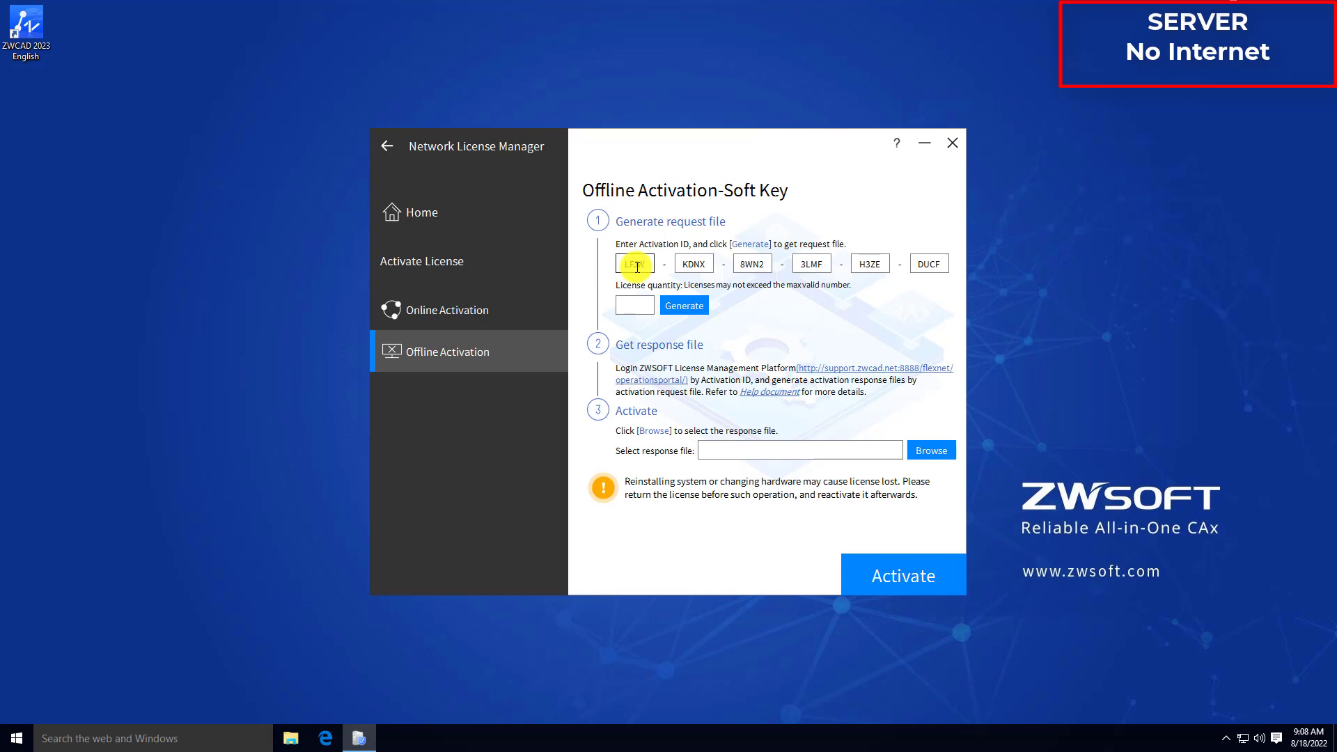
{"action": "left_click", "coordinate": [633, 301]}
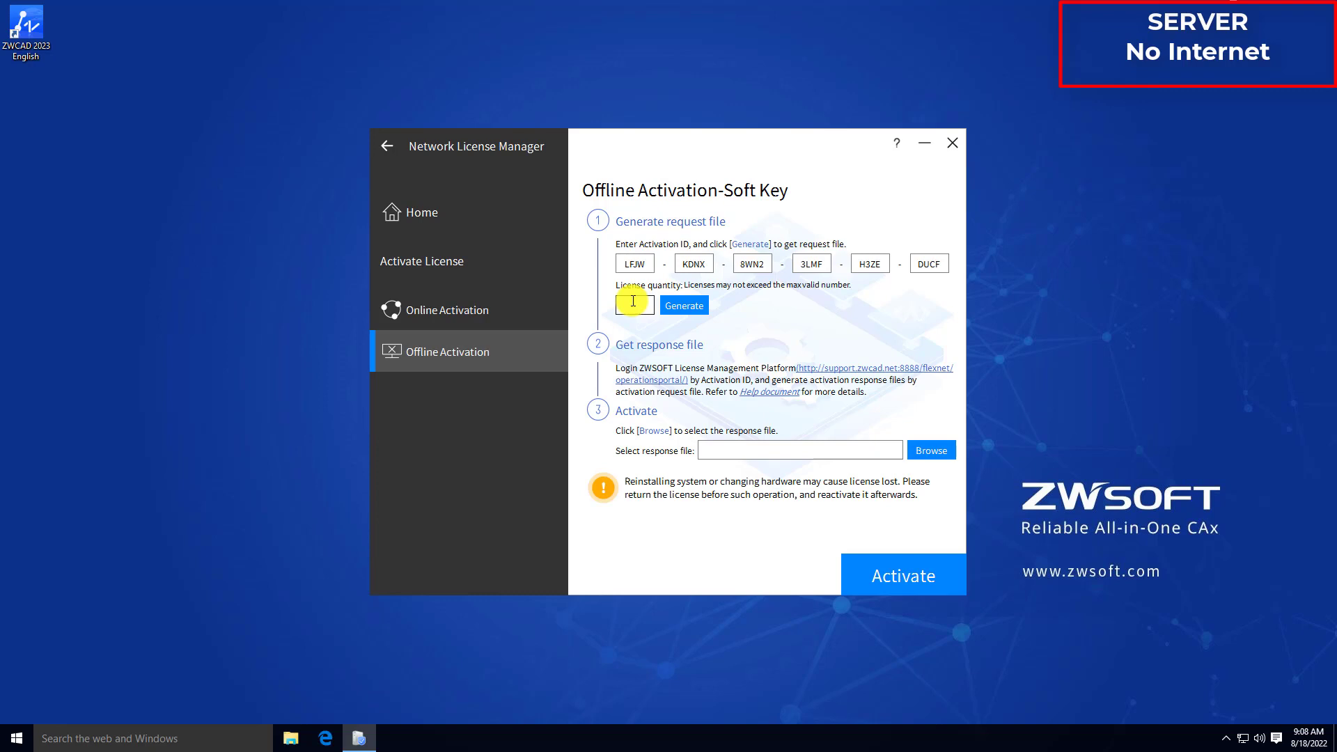
{"action": "type", "text": "1"}
{"action": "left_click", "coordinate": [682, 305]}
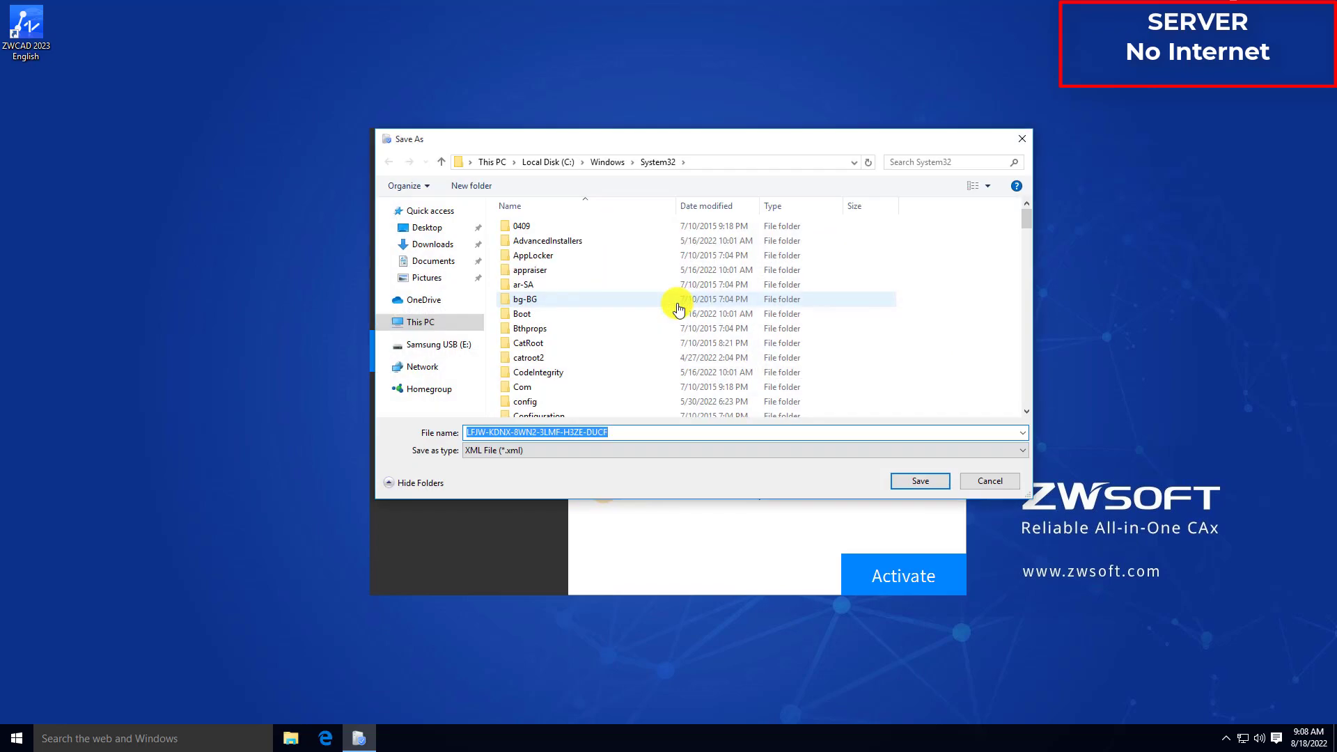
{"action": "left_click", "coordinate": [473, 346]}
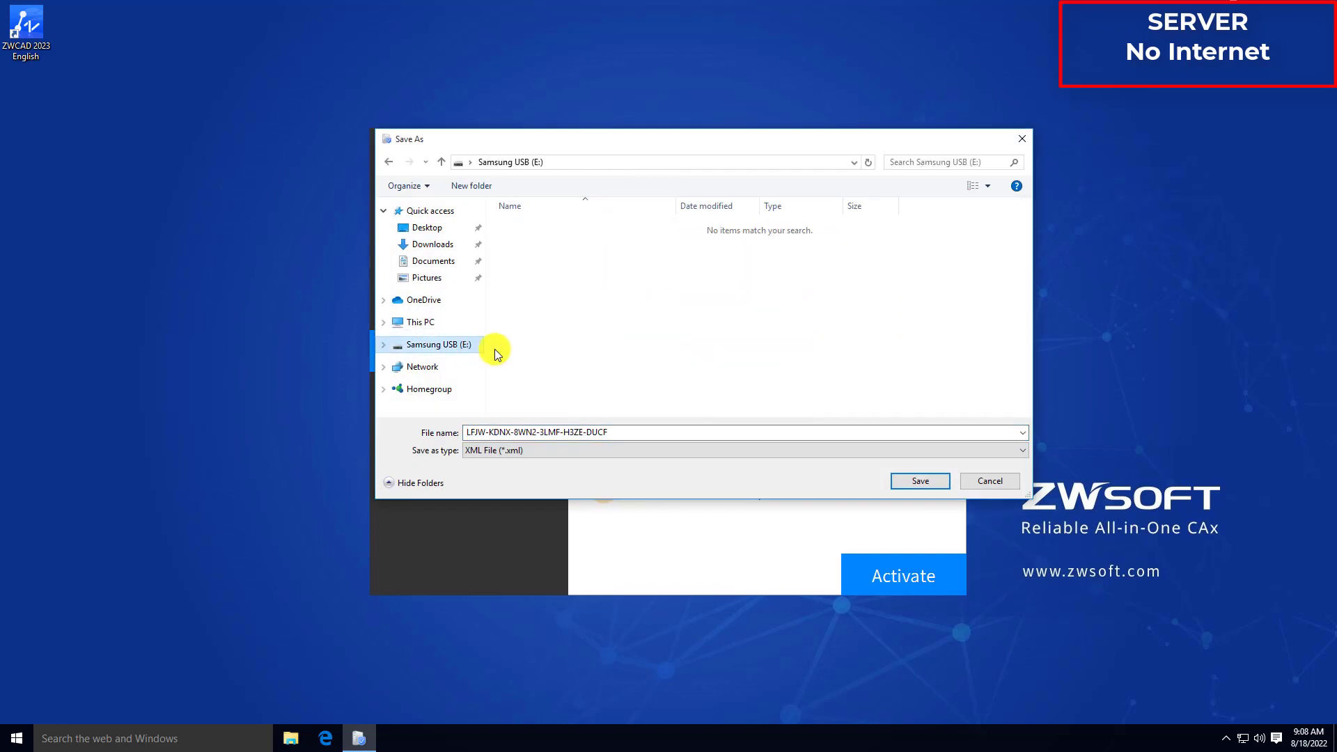
{"action": "left_click", "coordinate": [896, 479]}
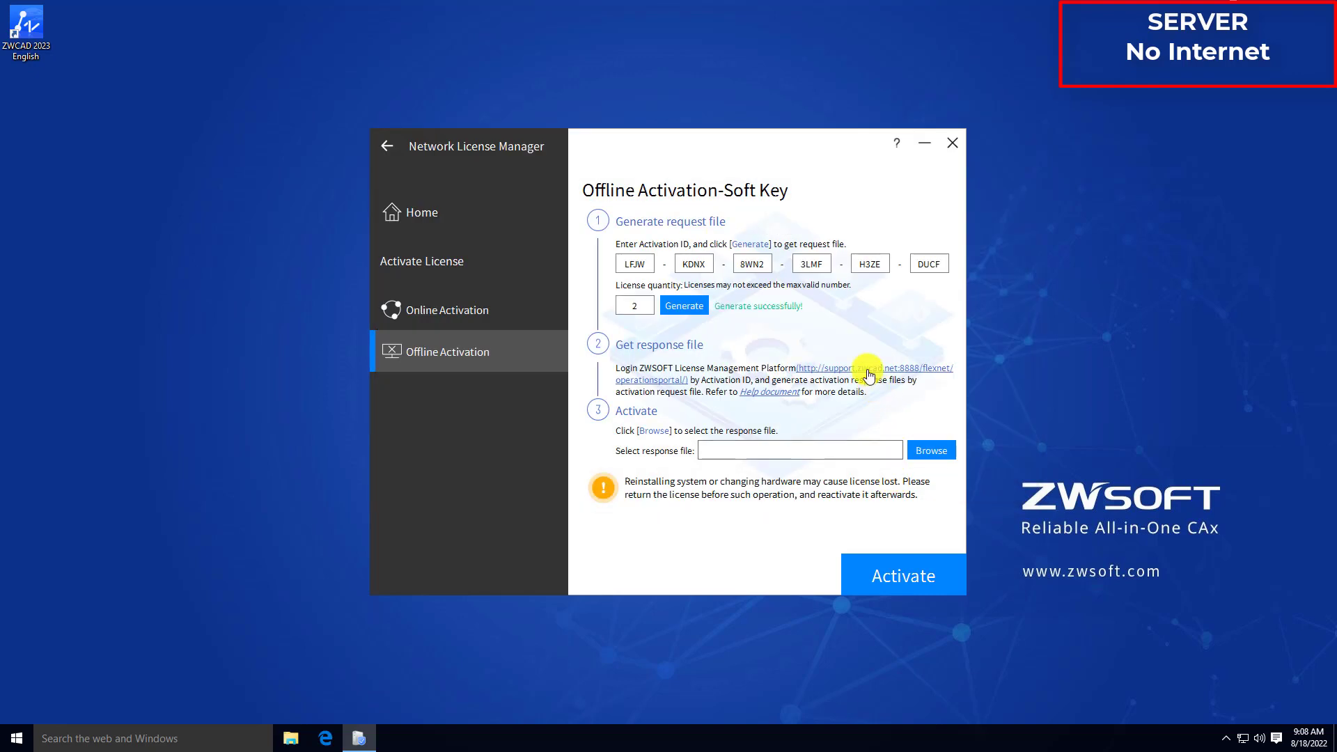
{"action": "left_click_drag", "start_coordinate": [796, 368], "coordinate": [690, 387]}
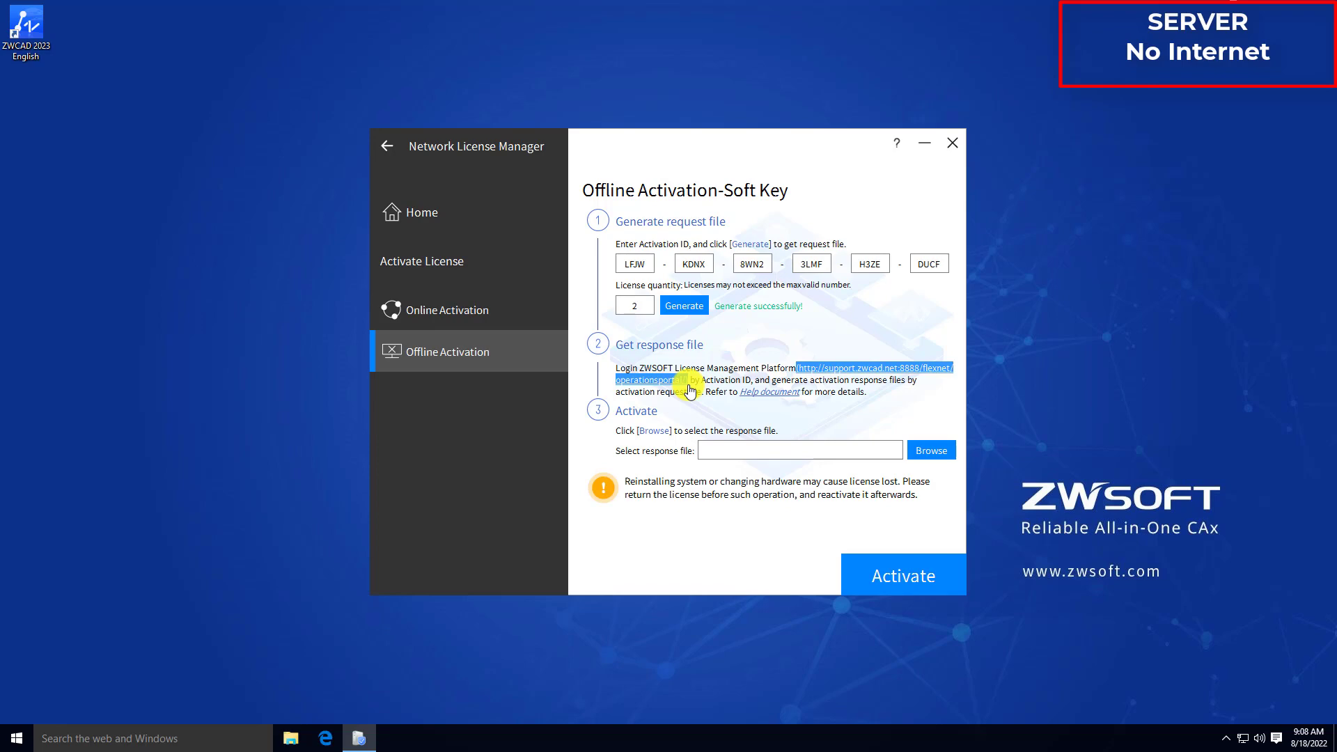
Create a New Text Document on Samsung USB (E:), paste the portal address into it, and save.
{"action": "left_click", "coordinate": [290, 738]}
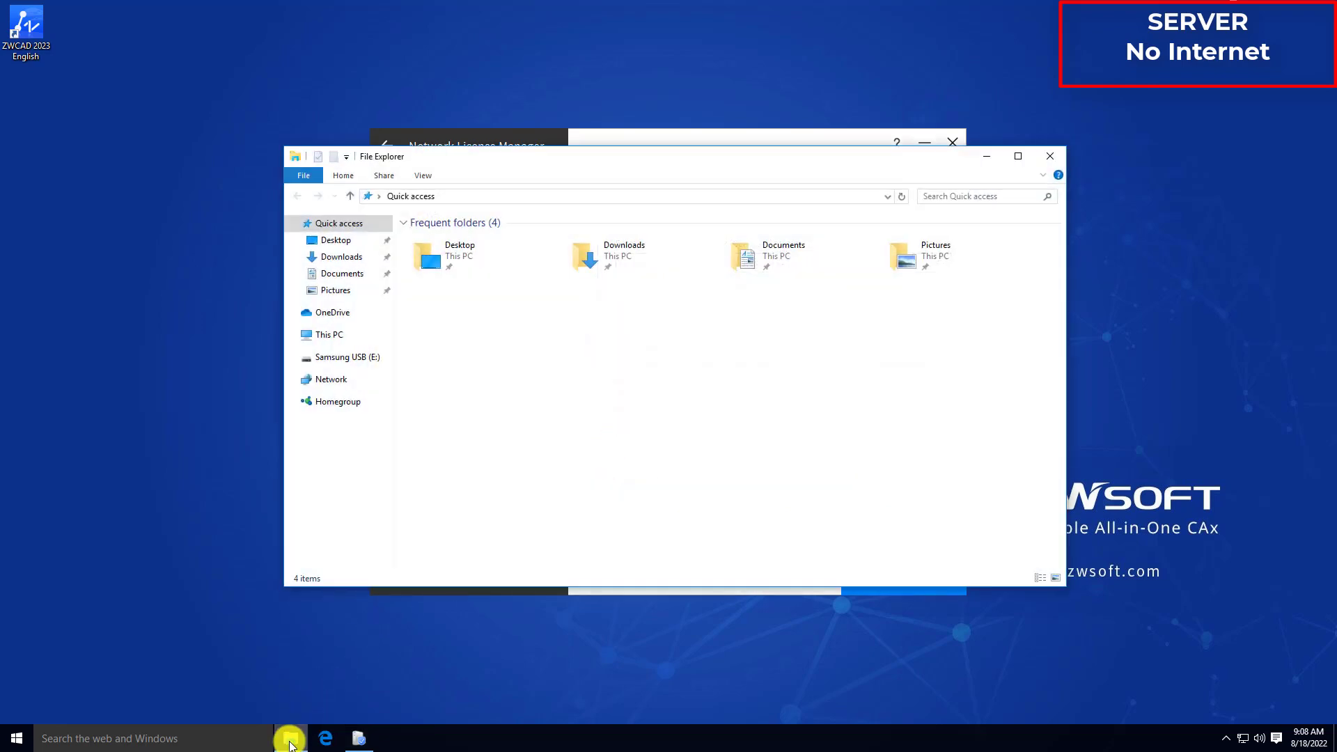
{"action": "left_click", "coordinate": [331, 358]}
{"action": "right_click", "coordinate": [478, 357]}
{"action": "mouse_move", "coordinate": [583, 504]}
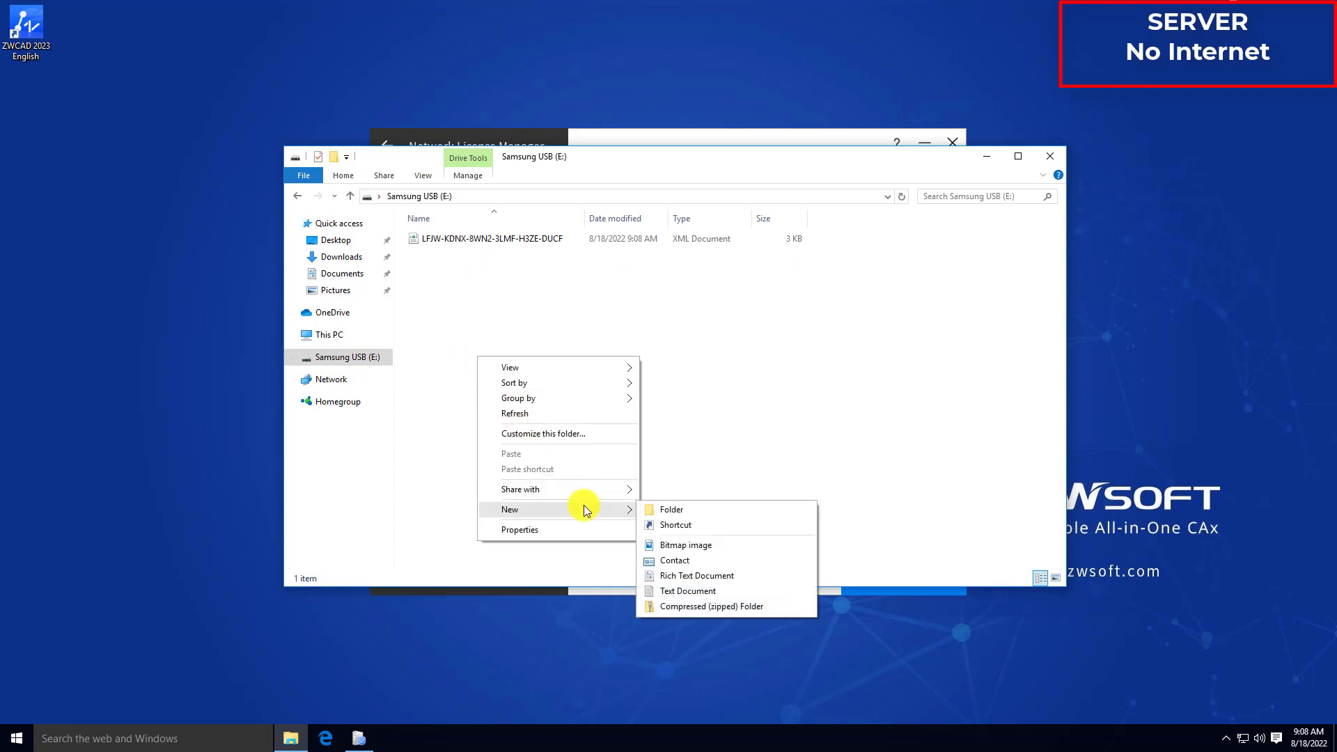
{"action": "left_click", "coordinate": [746, 590]}
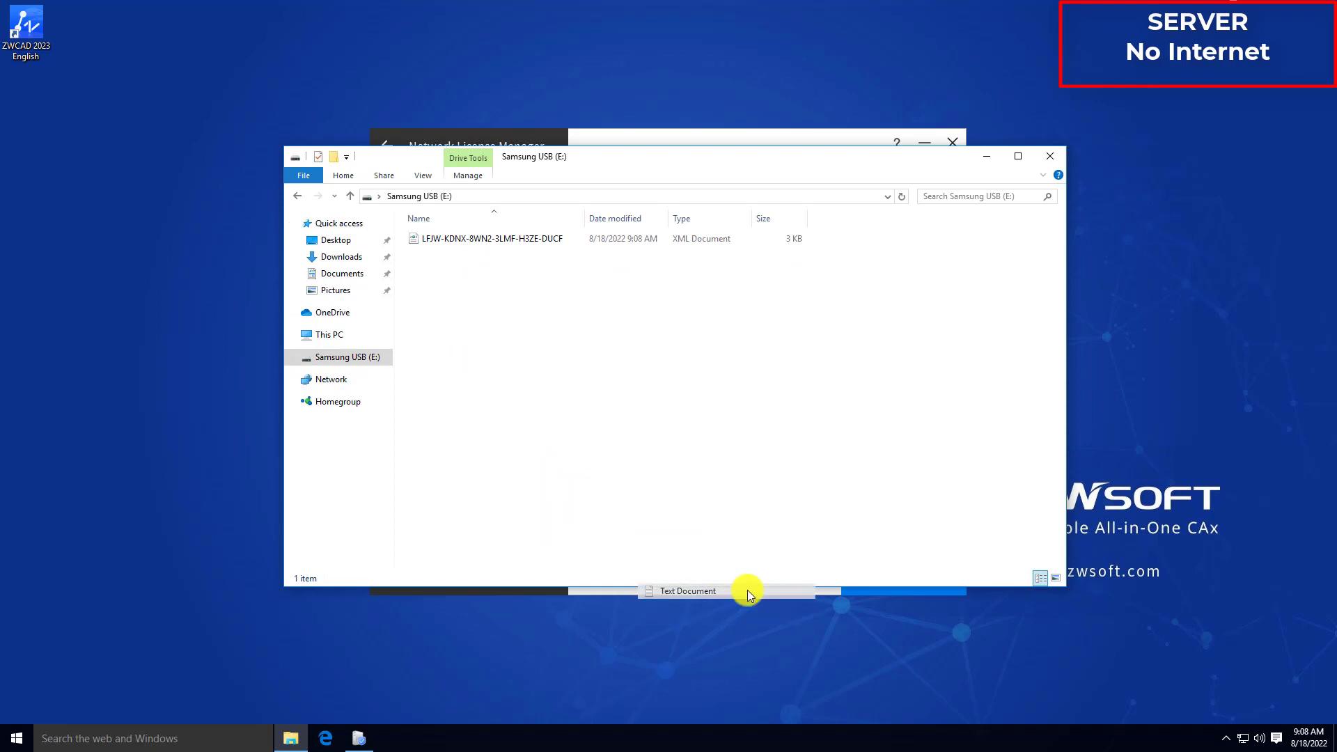
{"action": "left_click", "coordinate": [703, 517]}
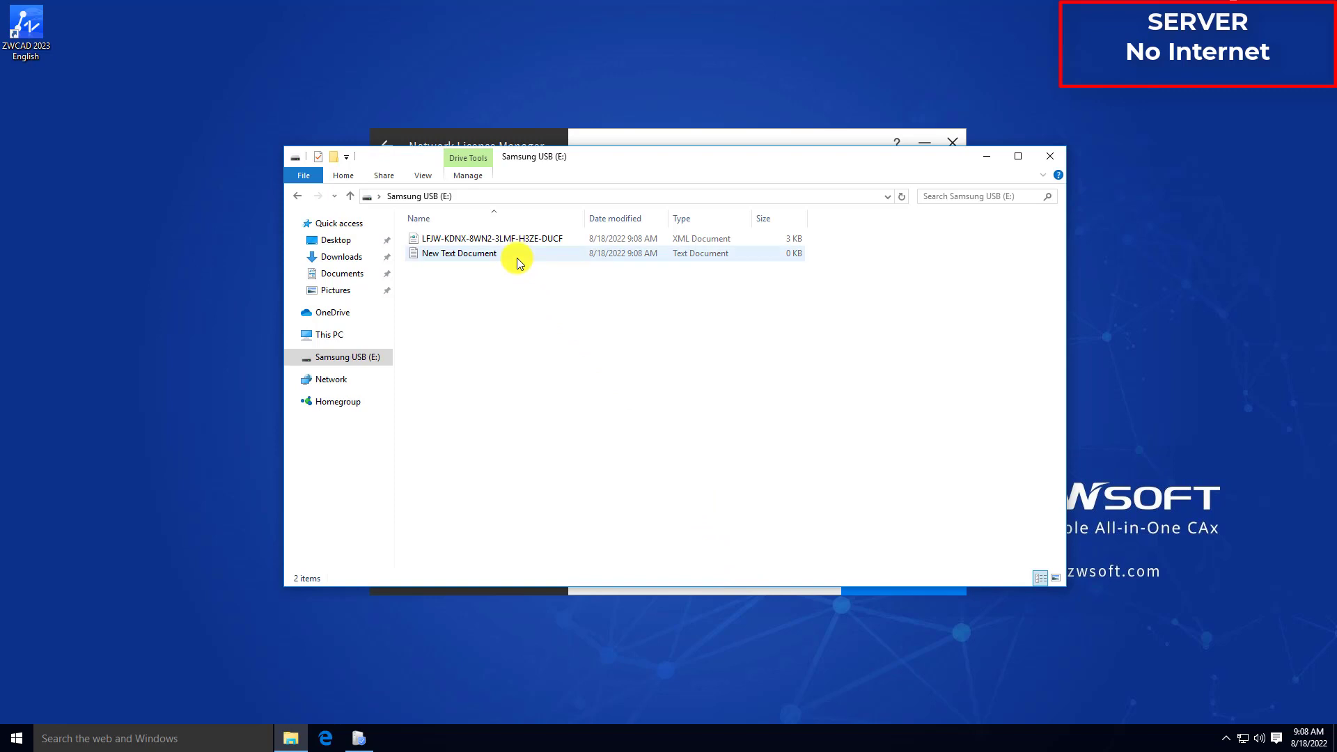
{"action": "double_click", "coordinate": [517, 257]}
{"action": "type", "text": "(http://support.zwcad.net:8888/flexnet/operationsportal/)"}
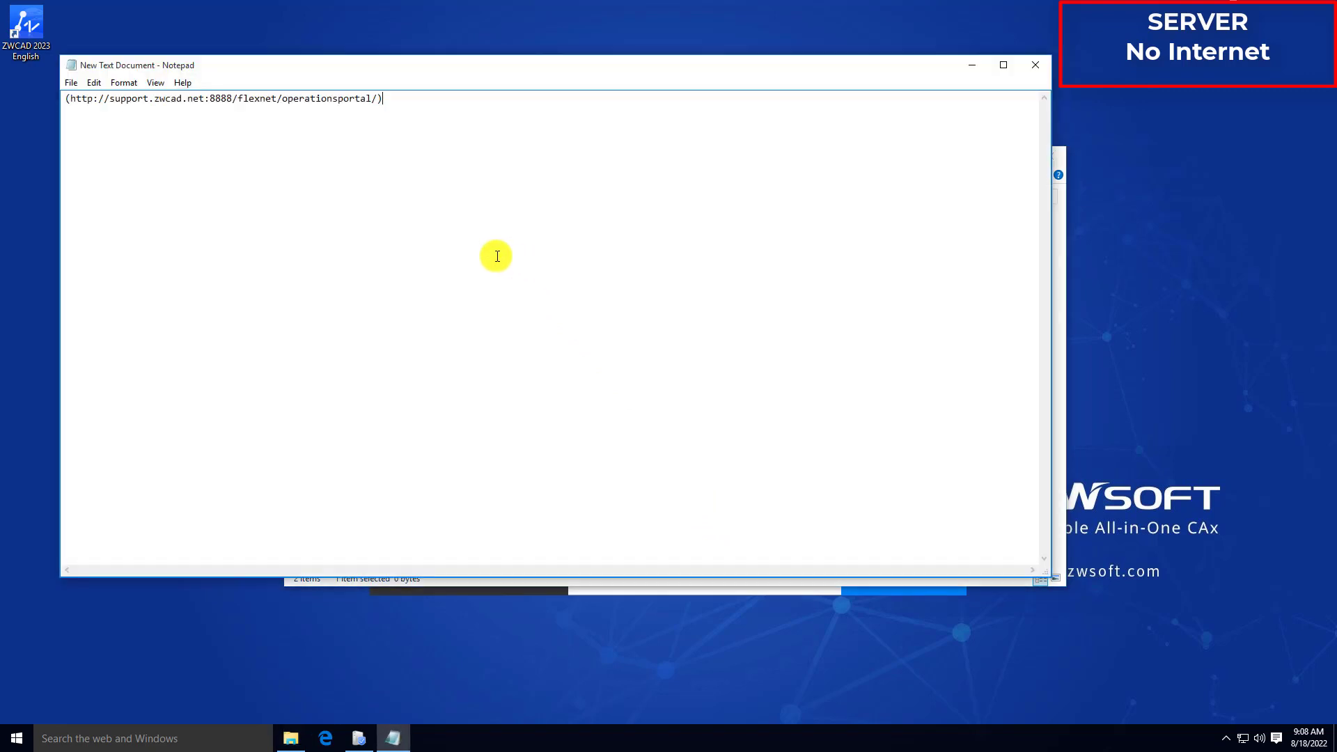
{"action": "left_click", "coordinate": [73, 84]}
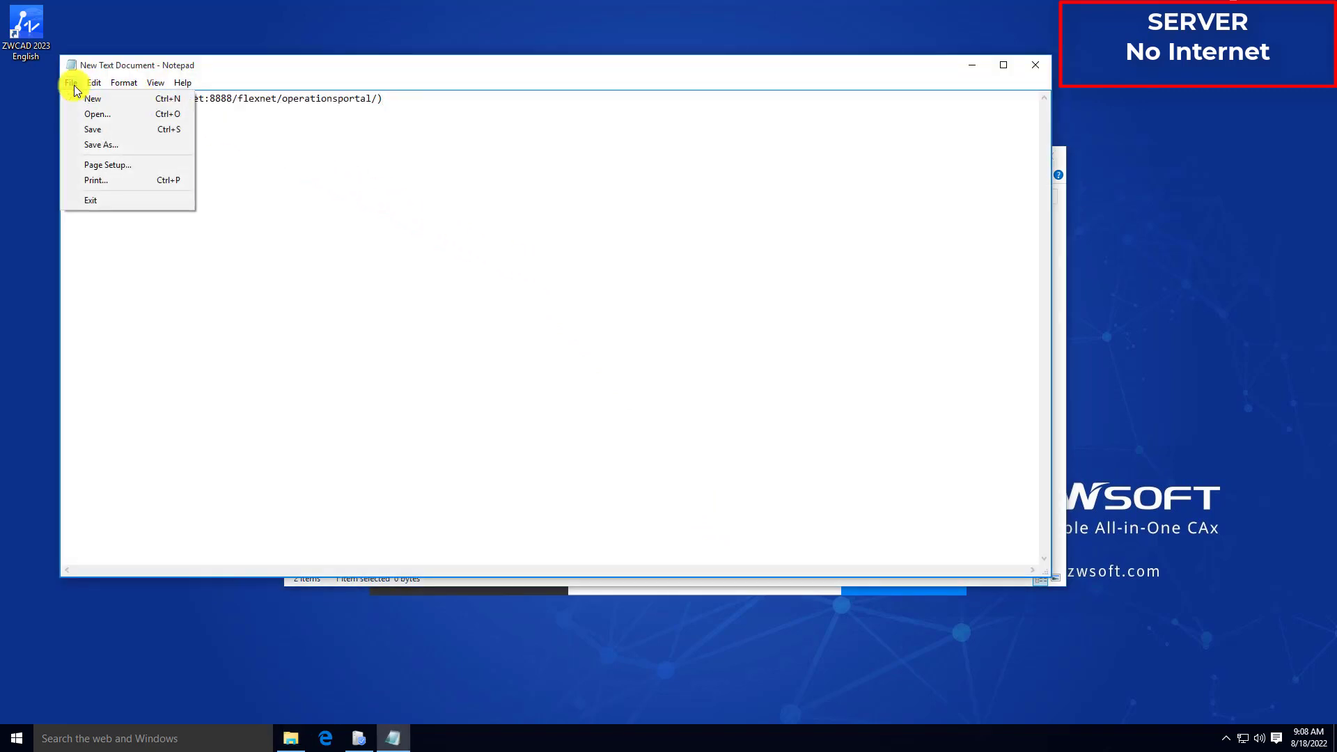
{"action": "left_click", "coordinate": [121, 132]}
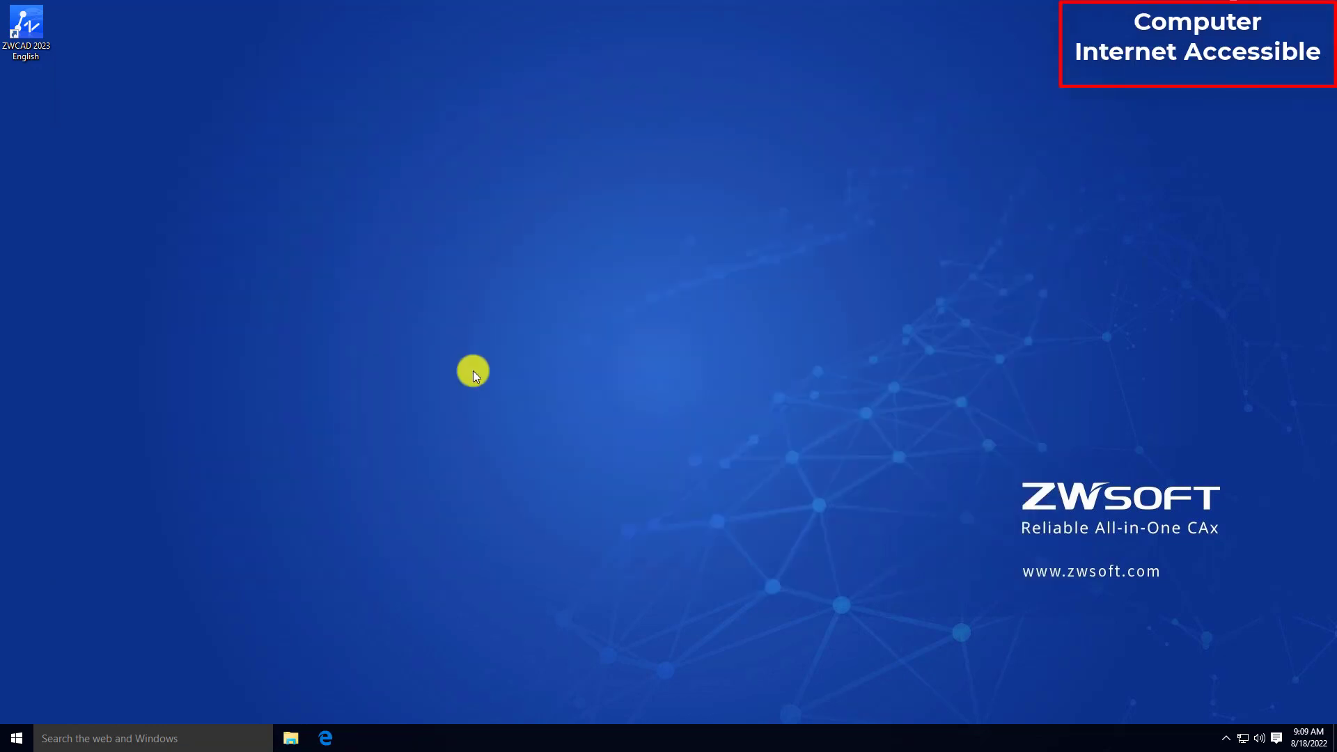
Copy the portal address from the USB text file and load it in Edge.
{"action": "left_click", "coordinate": [332, 733]}
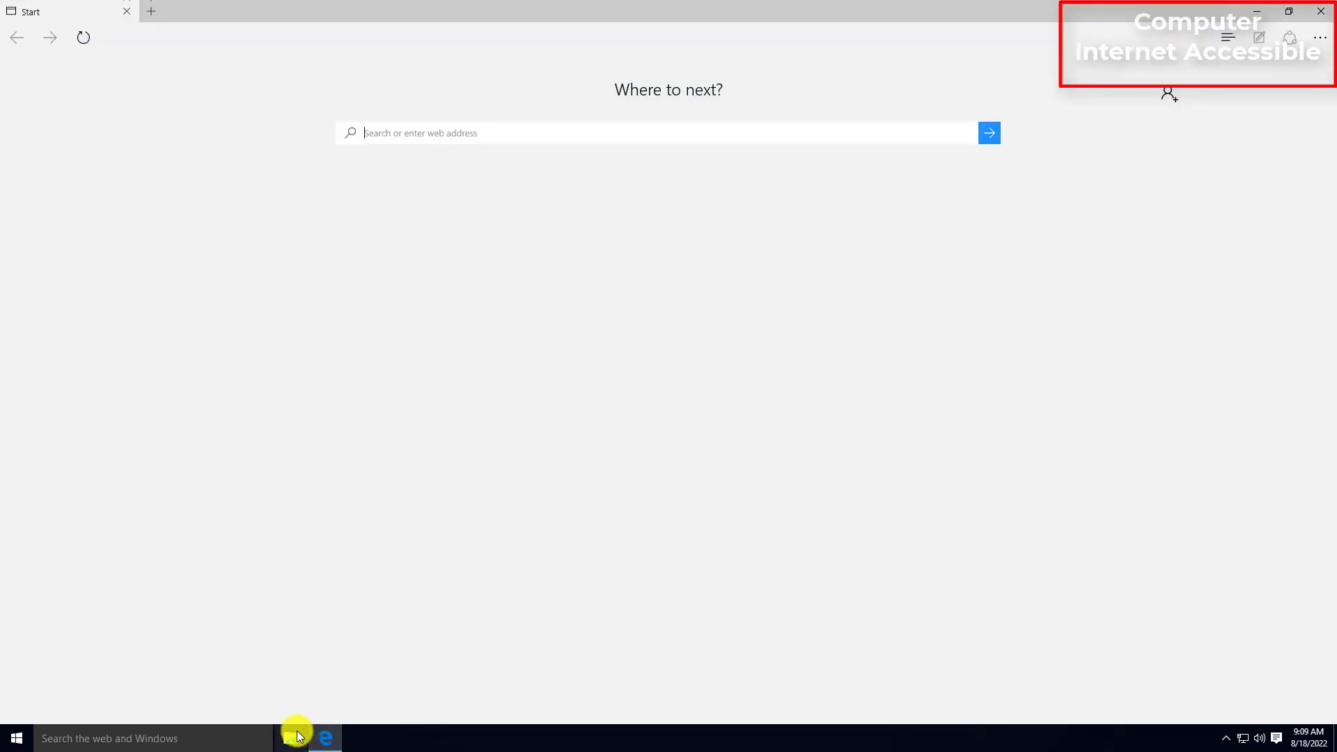
{"action": "left_click", "coordinate": [293, 737]}
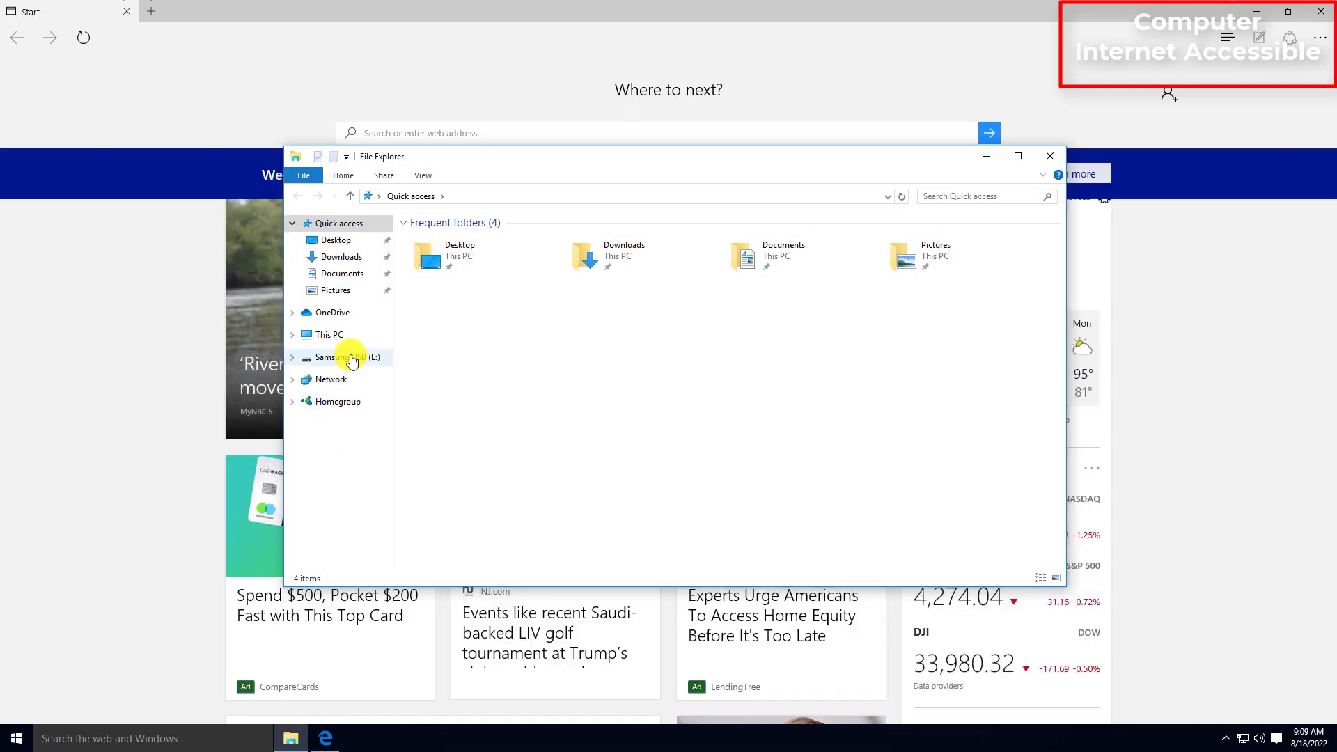
{"action": "left_click", "coordinate": [345, 356]}
{"action": "double_click", "coordinate": [485, 261]}
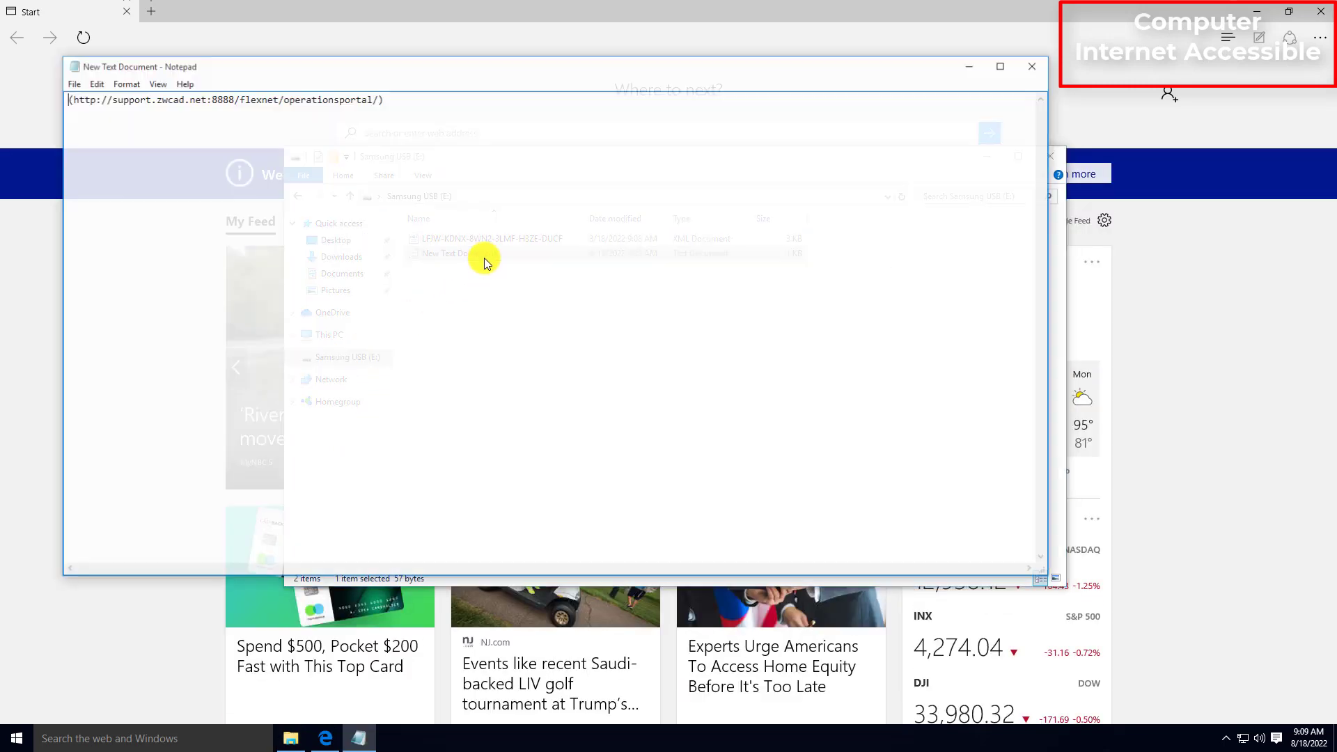
{"action": "left_click_drag", "start_coordinate": [379, 101], "coordinate": [69, 98]}
{"action": "key", "text": "ctrl+c"}
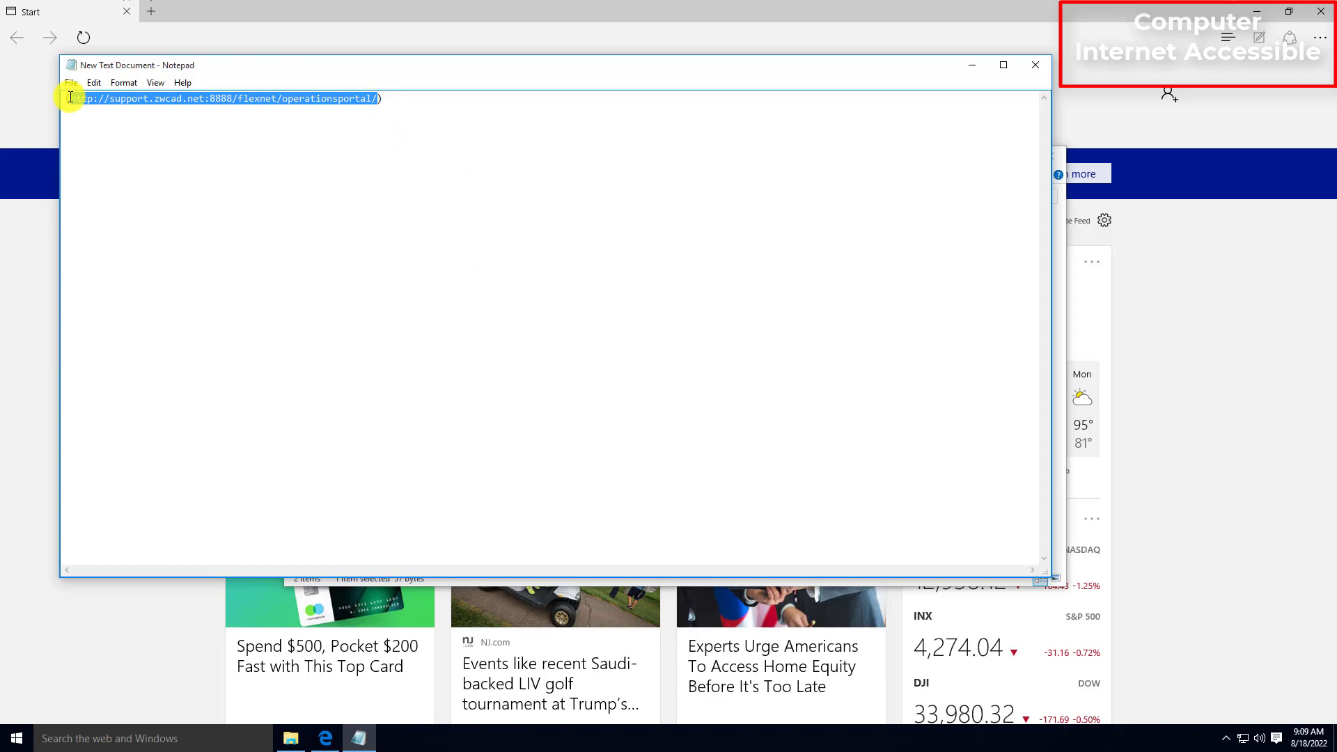
{"action": "left_click", "coordinate": [195, 38]}
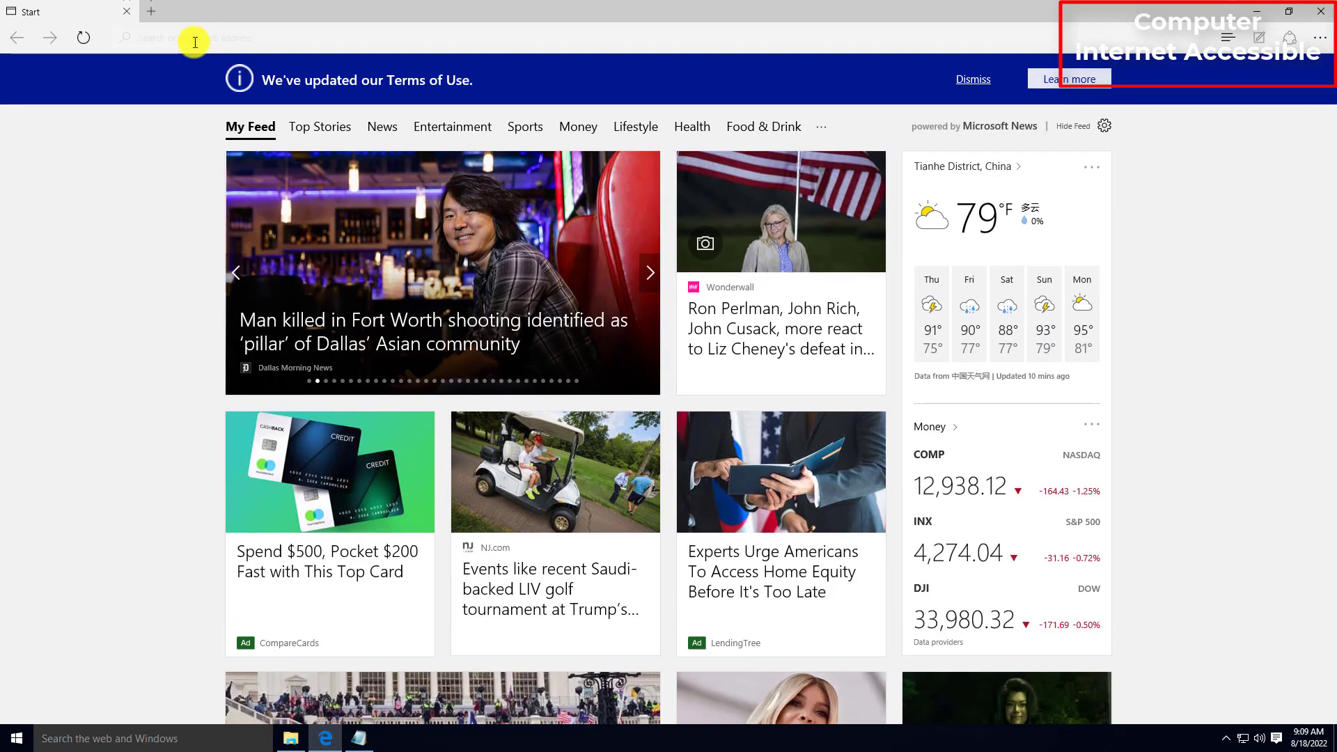
{"action": "key", "text": "ctrl+v"}
{"action": "key", "text": "Return"}
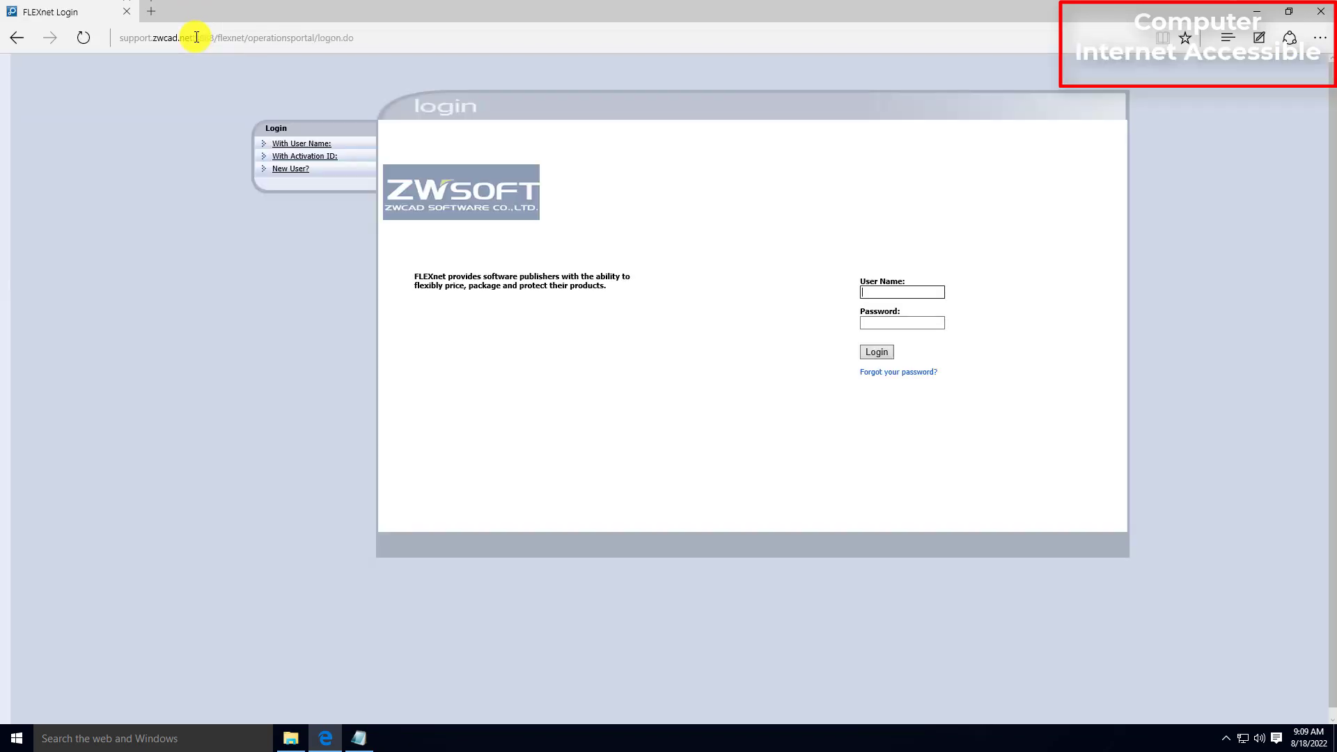
Log in with the Activation ID copied from the request XML file name.
{"action": "left_click", "coordinate": [325, 157]}
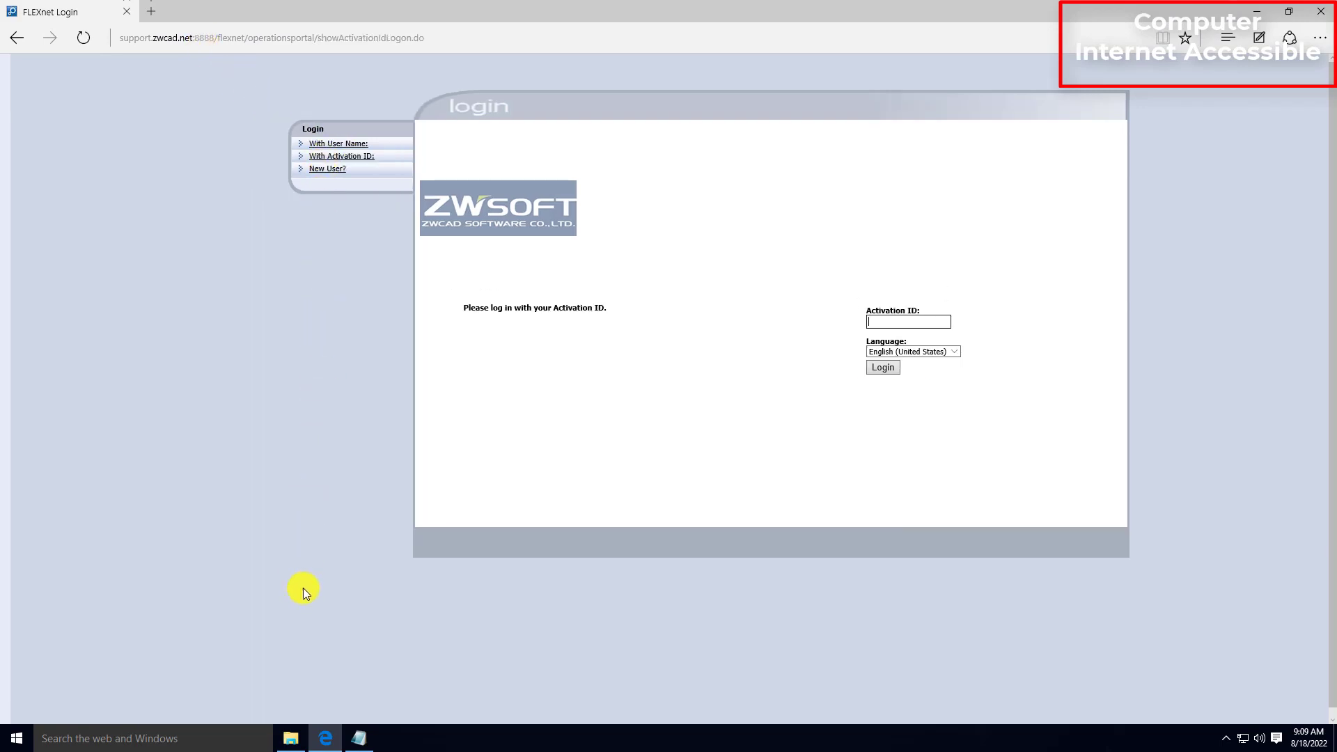
{"action": "left_click", "coordinate": [289, 741]}
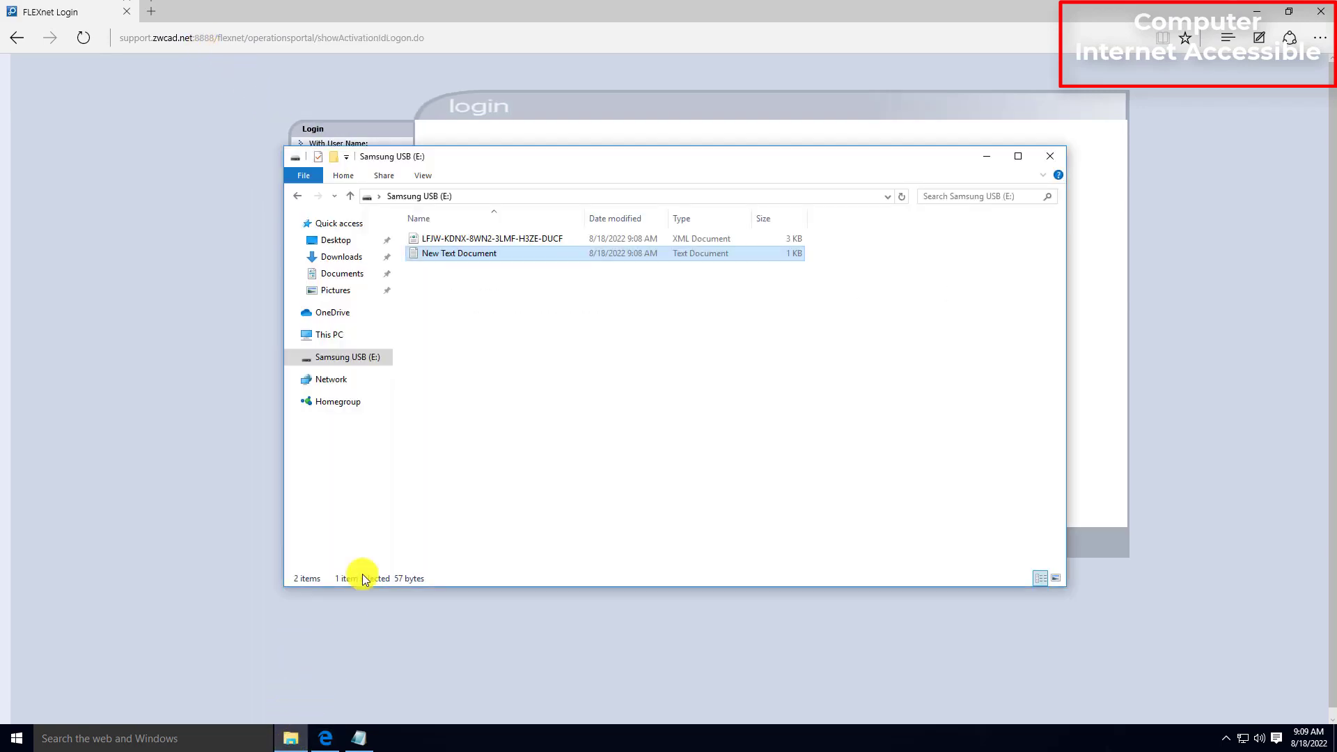
{"action": "right_click", "coordinate": [448, 245]}
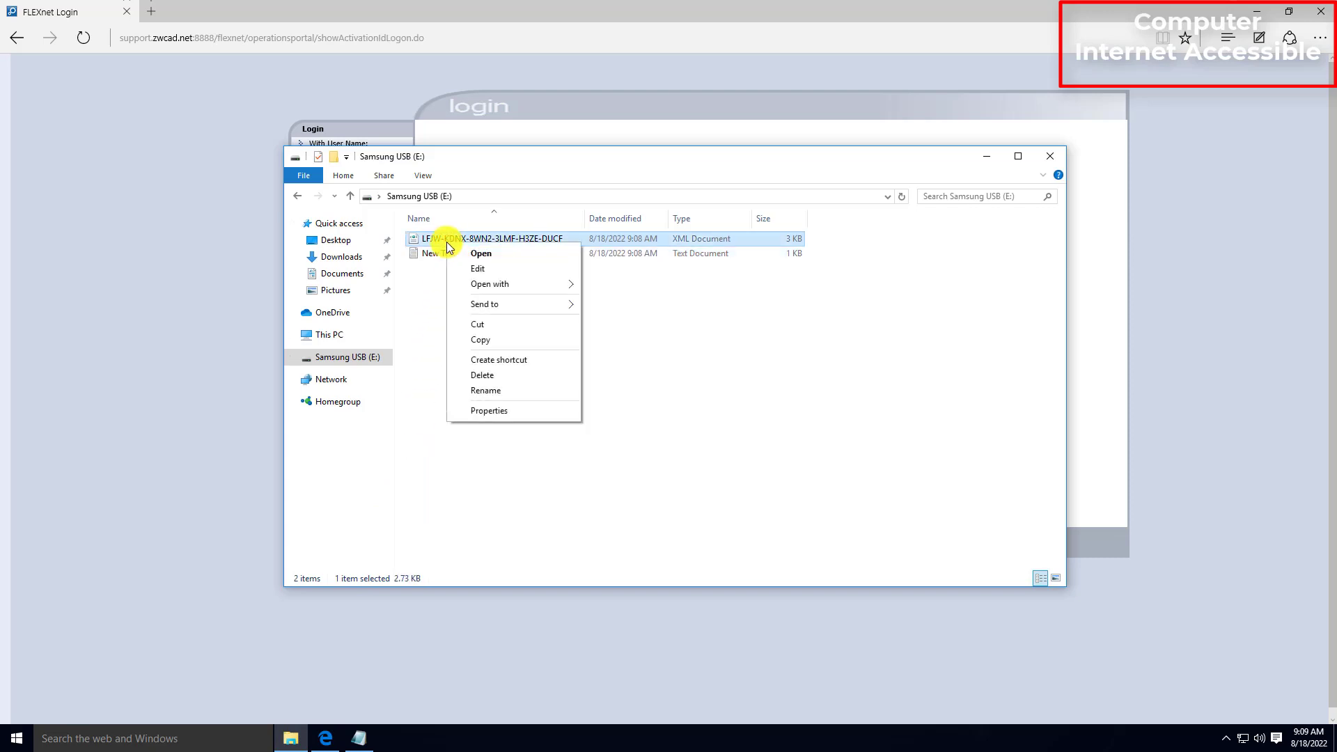
{"action": "left_click", "coordinate": [485, 385]}
{"action": "key", "text": "ctrl+c"}
{"action": "left_click", "coordinate": [223, 382]}
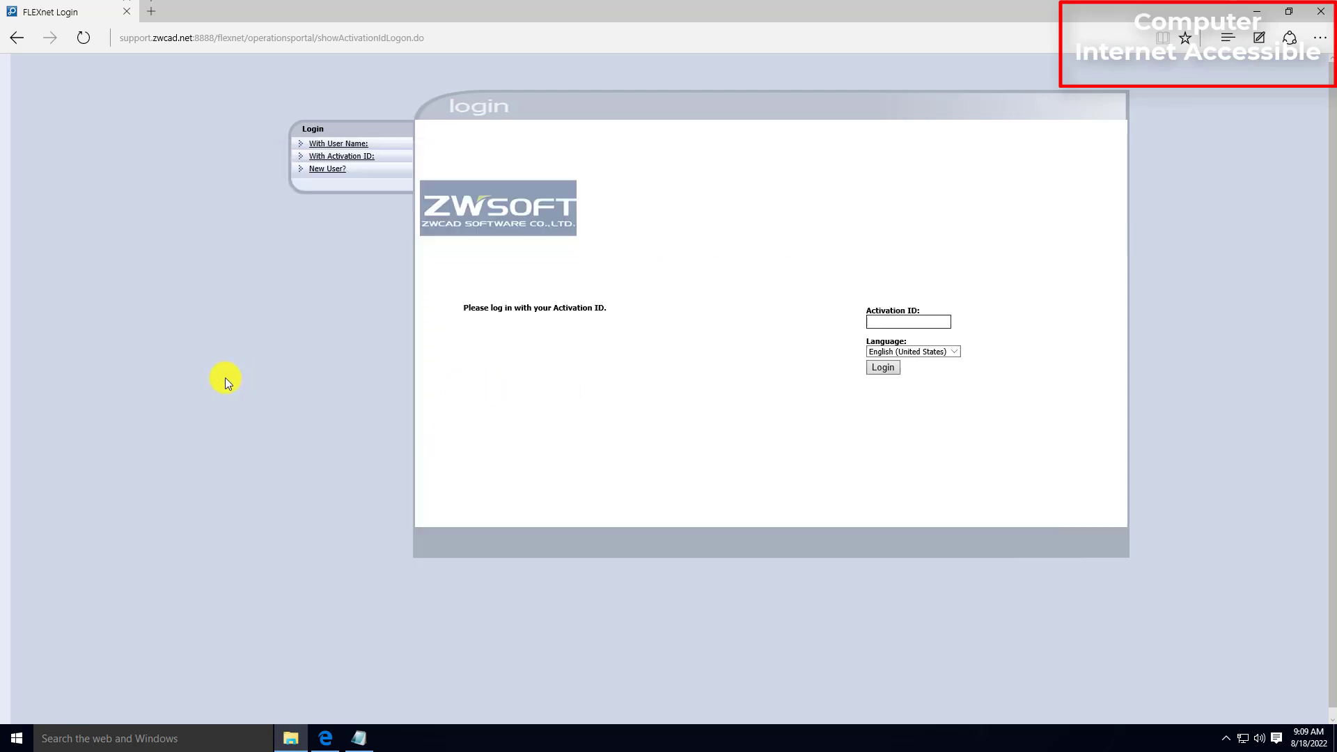
{"action": "left_click", "coordinate": [880, 326]}
{"action": "key", "text": "ctrl+v"}
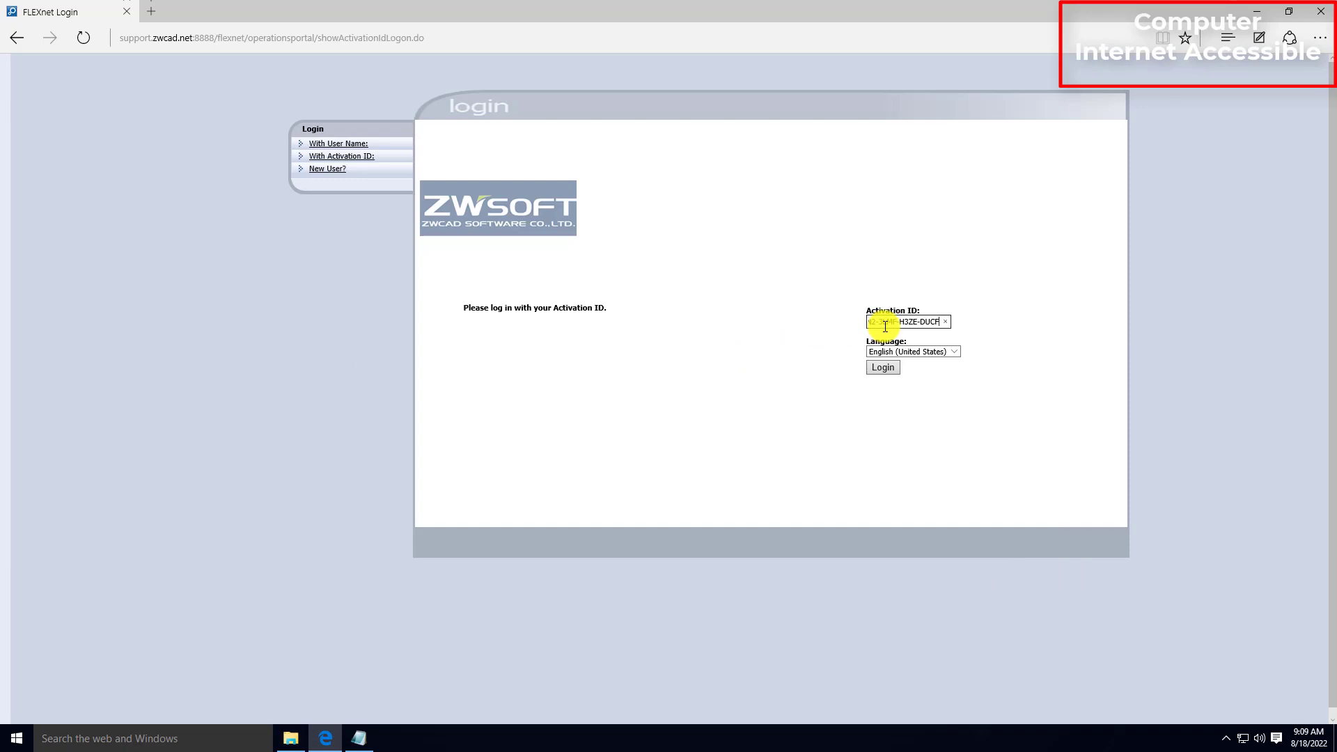
{"action": "left_click", "coordinate": [883, 367]}
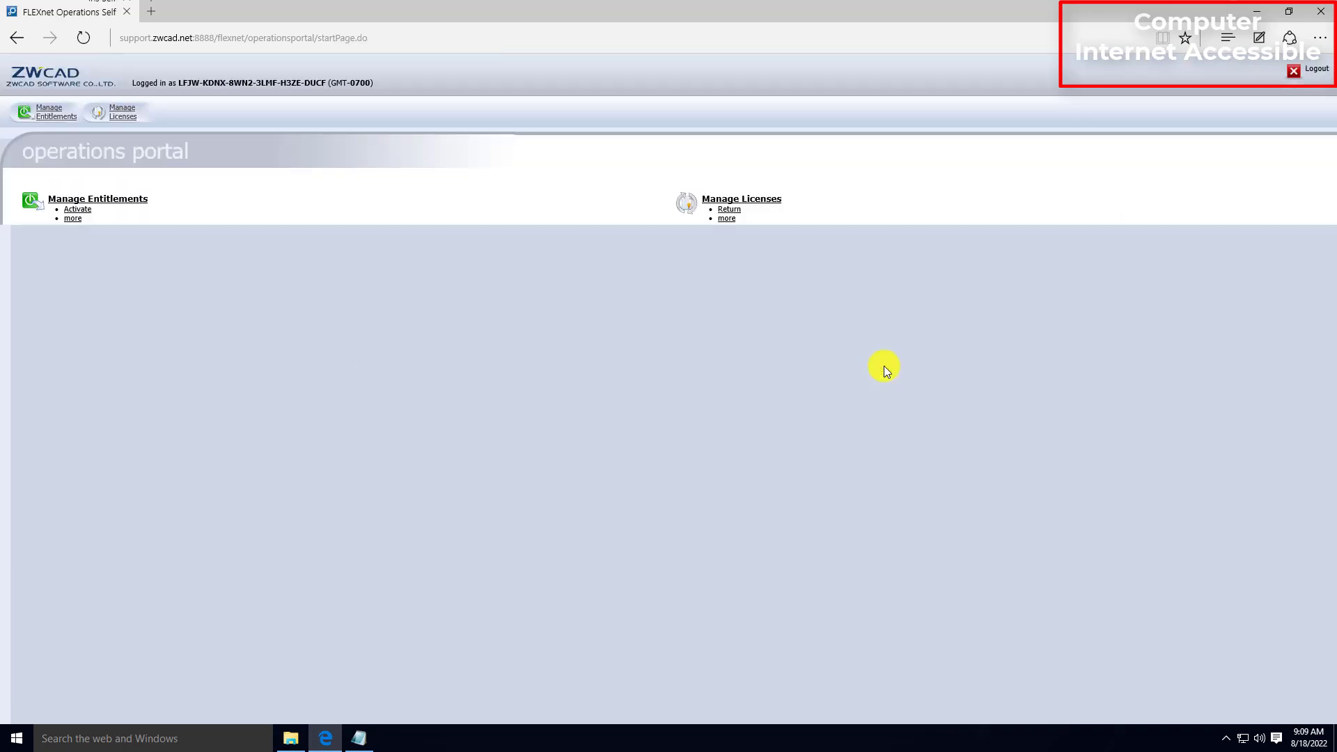
Upload the request XML from E: via Manage Entitlements > Manual Activation and submit it.
{"action": "left_click", "coordinate": [62, 122]}
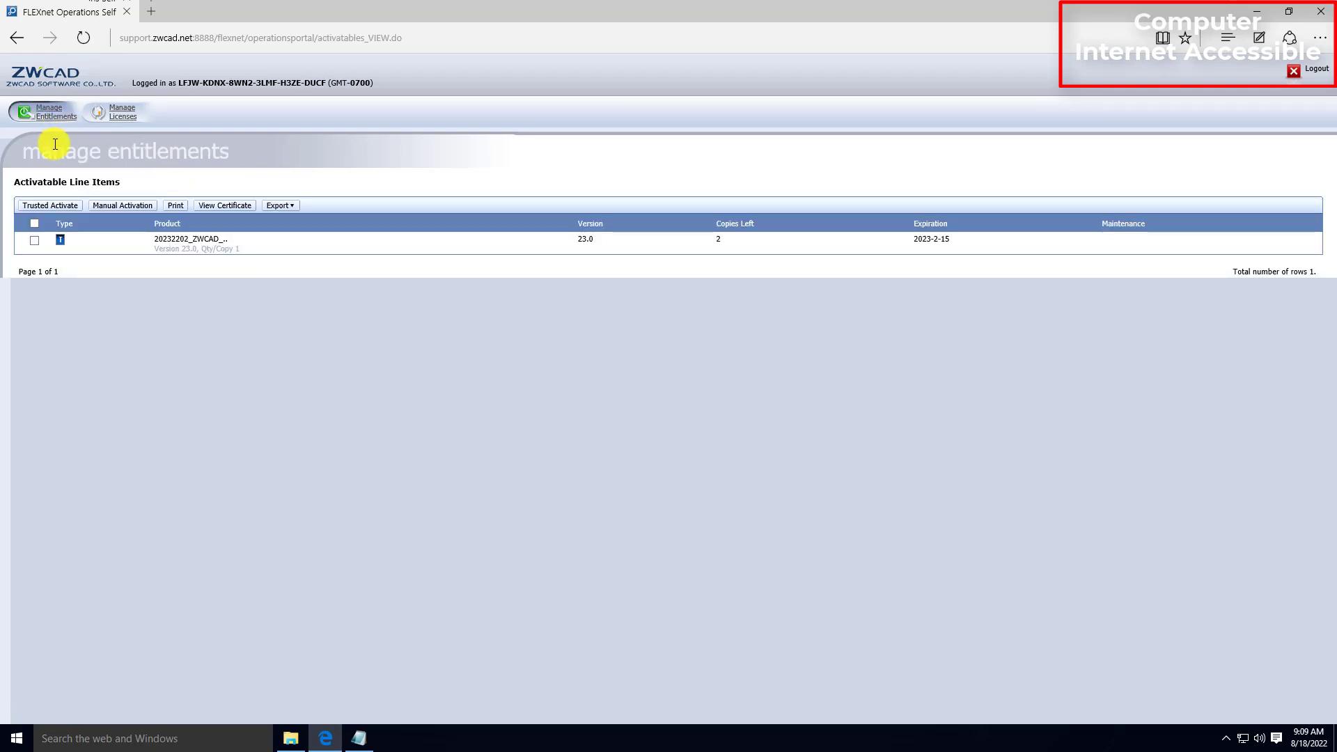
{"action": "left_click", "coordinate": [120, 209]}
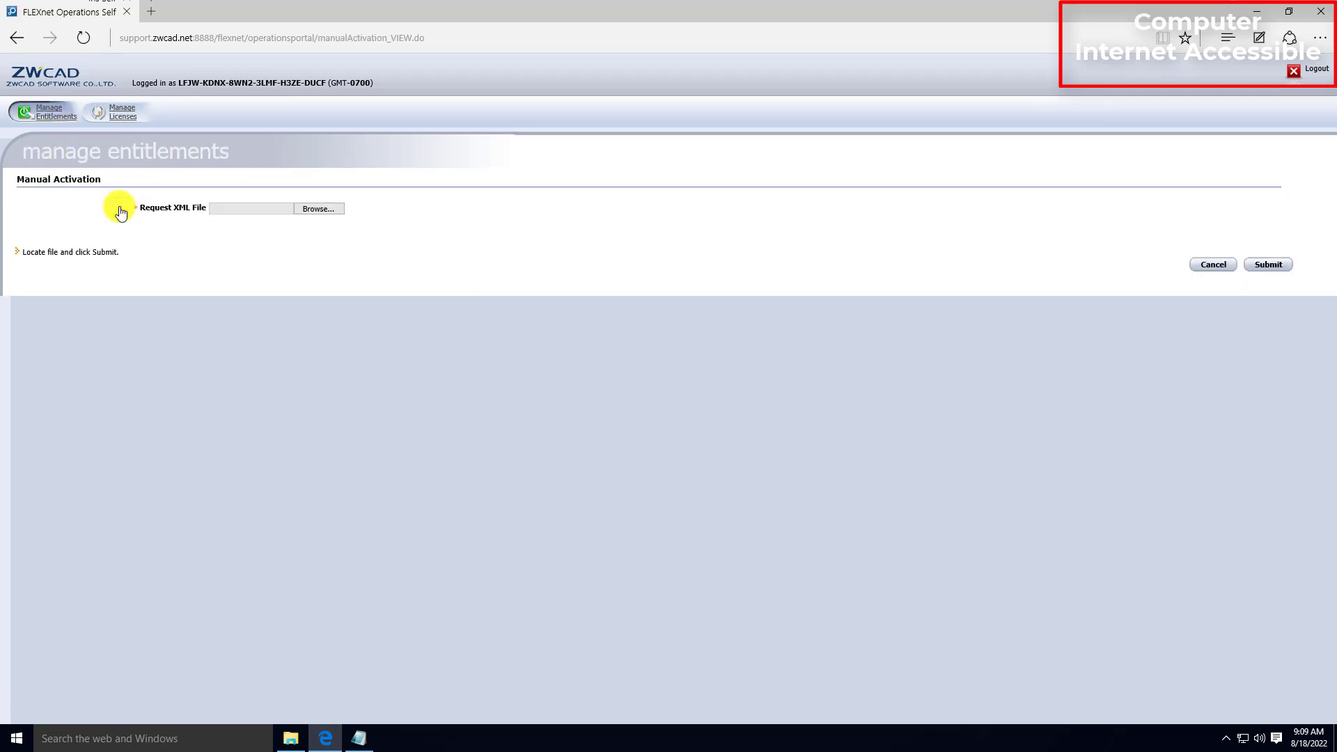
{"action": "left_click", "coordinate": [311, 210]}
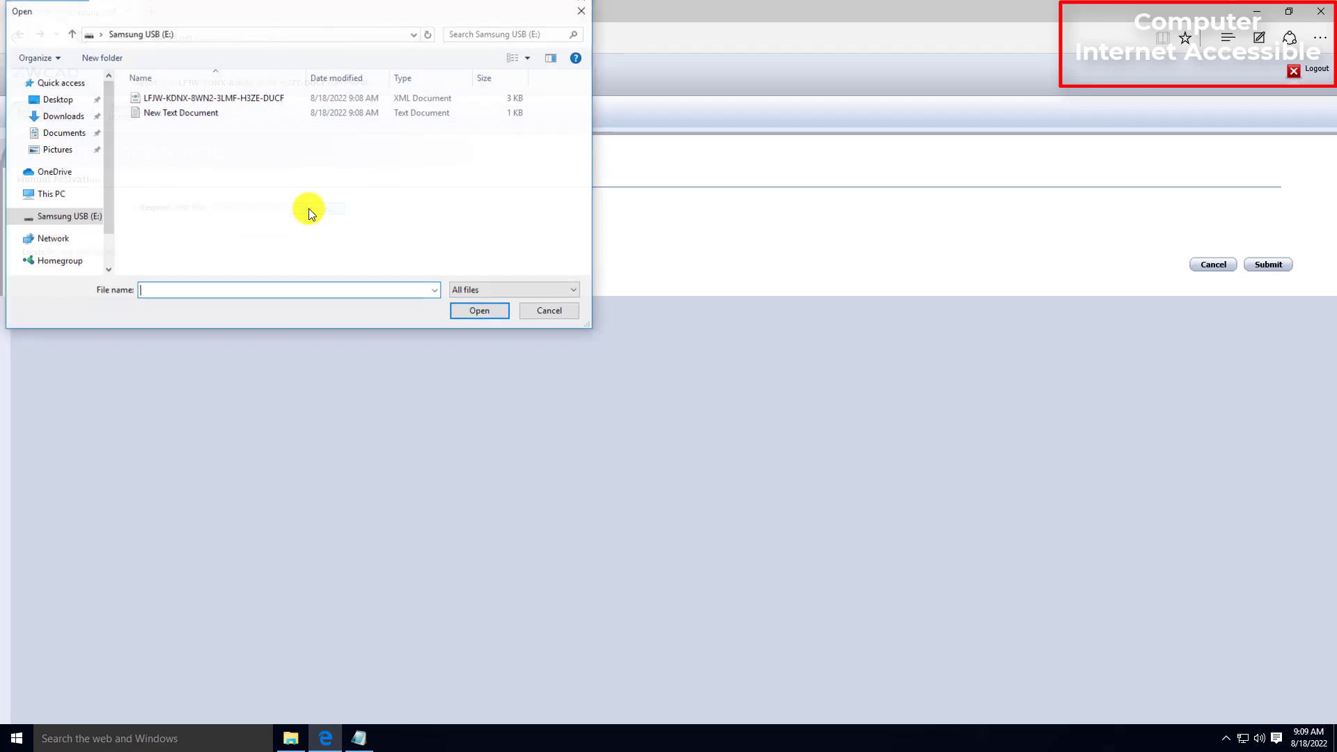
{"action": "left_click", "coordinate": [206, 101]}
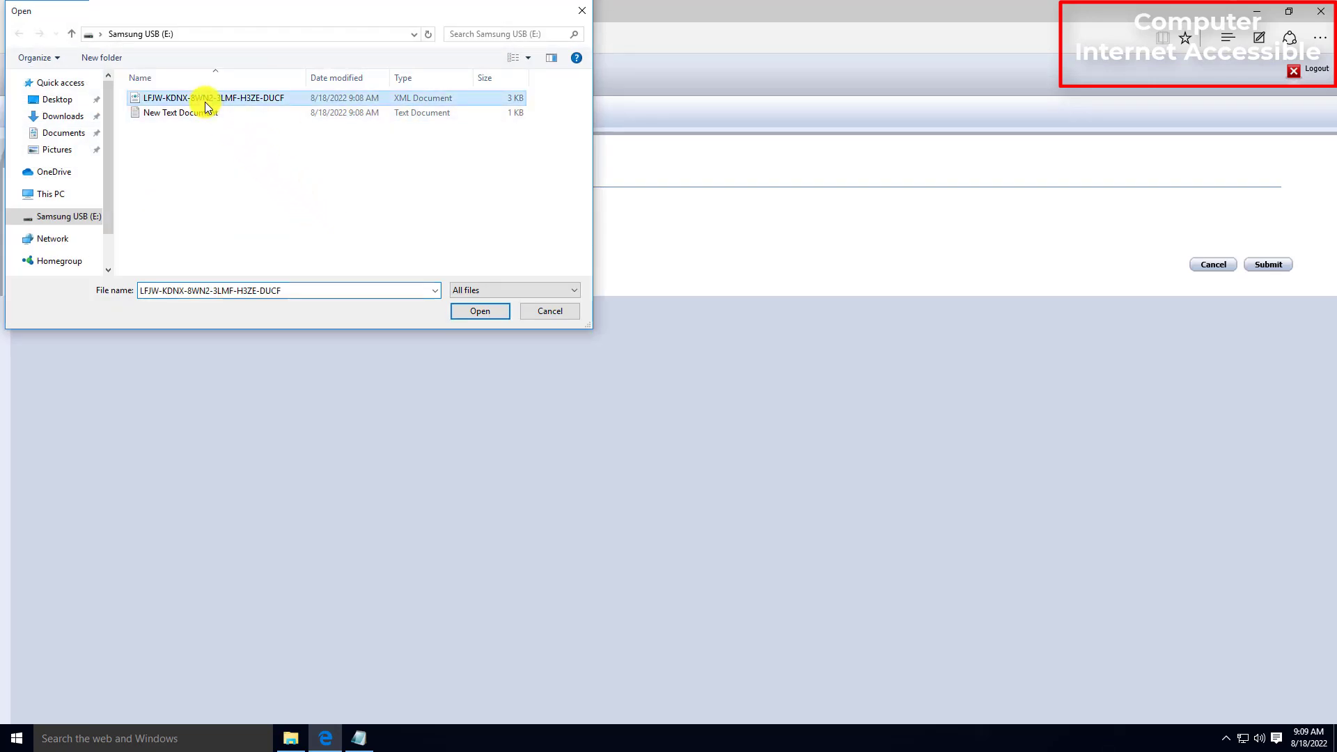
{"action": "left_click", "coordinate": [504, 308]}
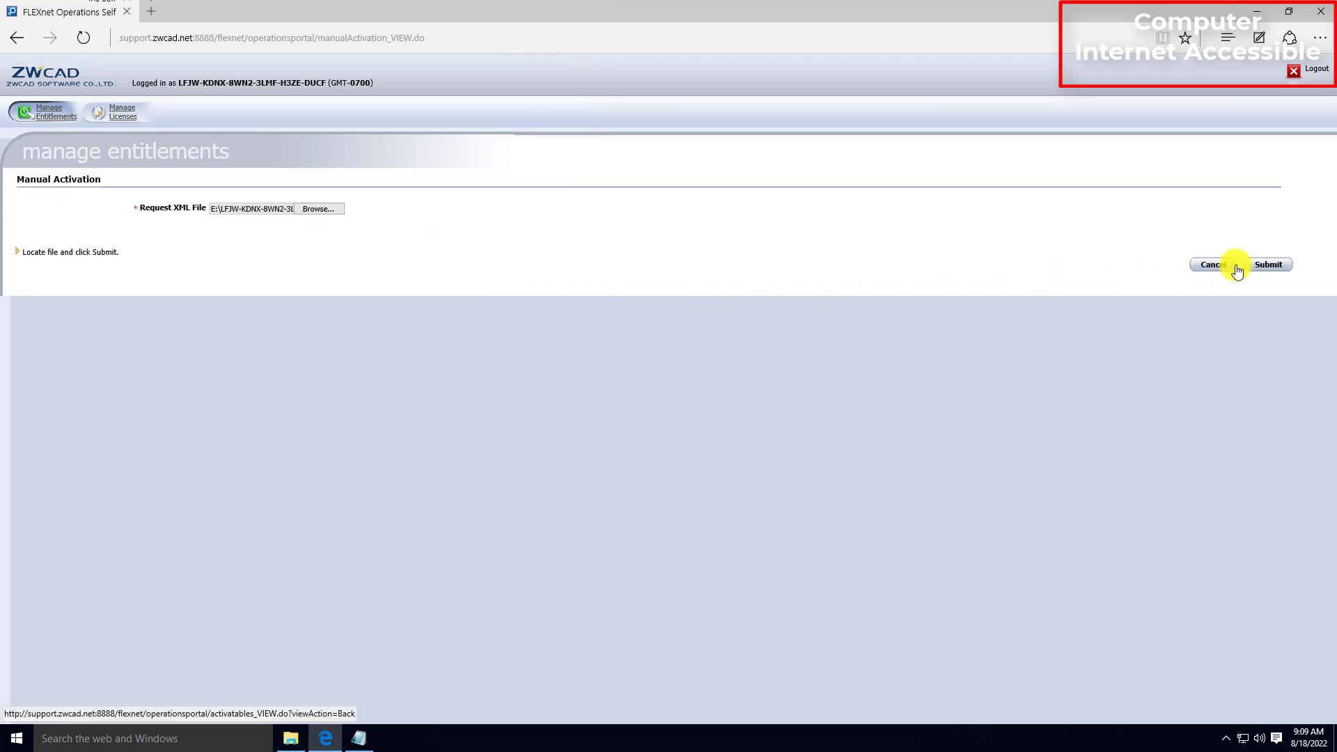
{"action": "left_click", "coordinate": [1269, 265]}
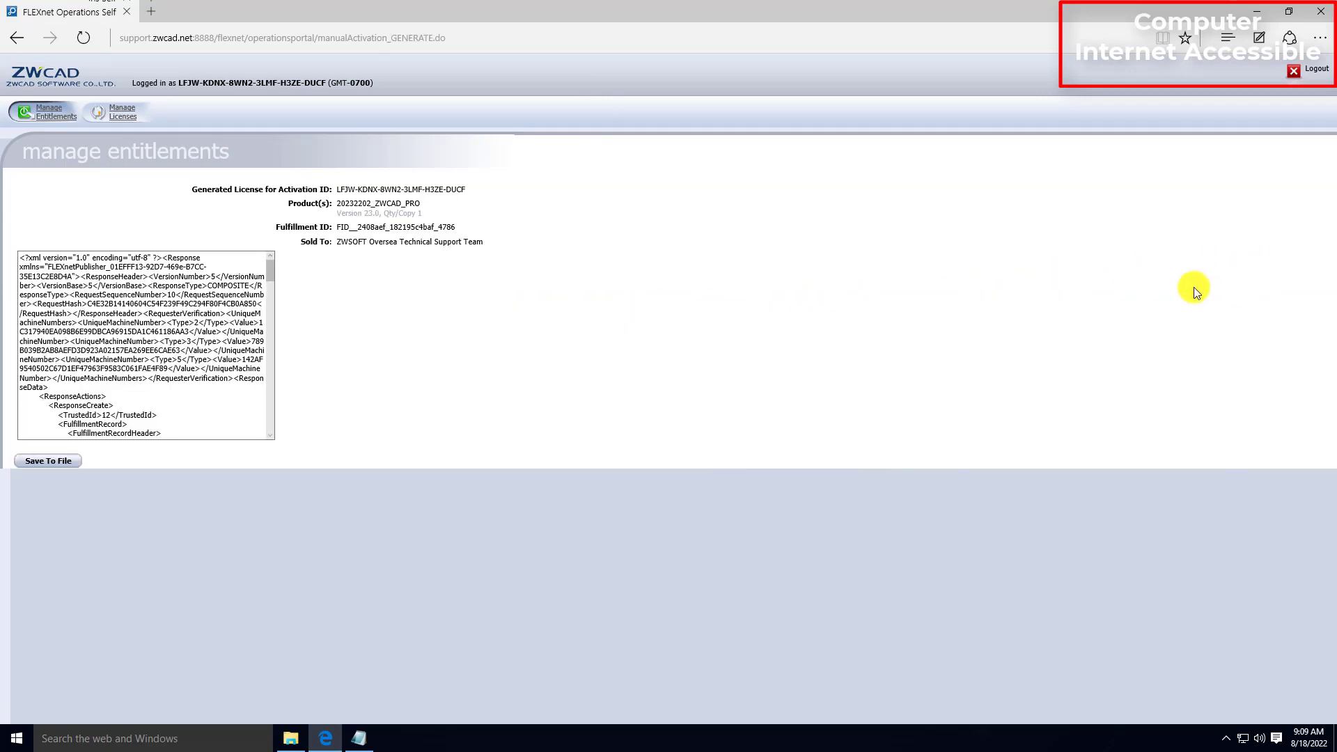
Save the generated license to file as responseXML.xml and check the downloads.
{"action": "left_click", "coordinate": [40, 461]}
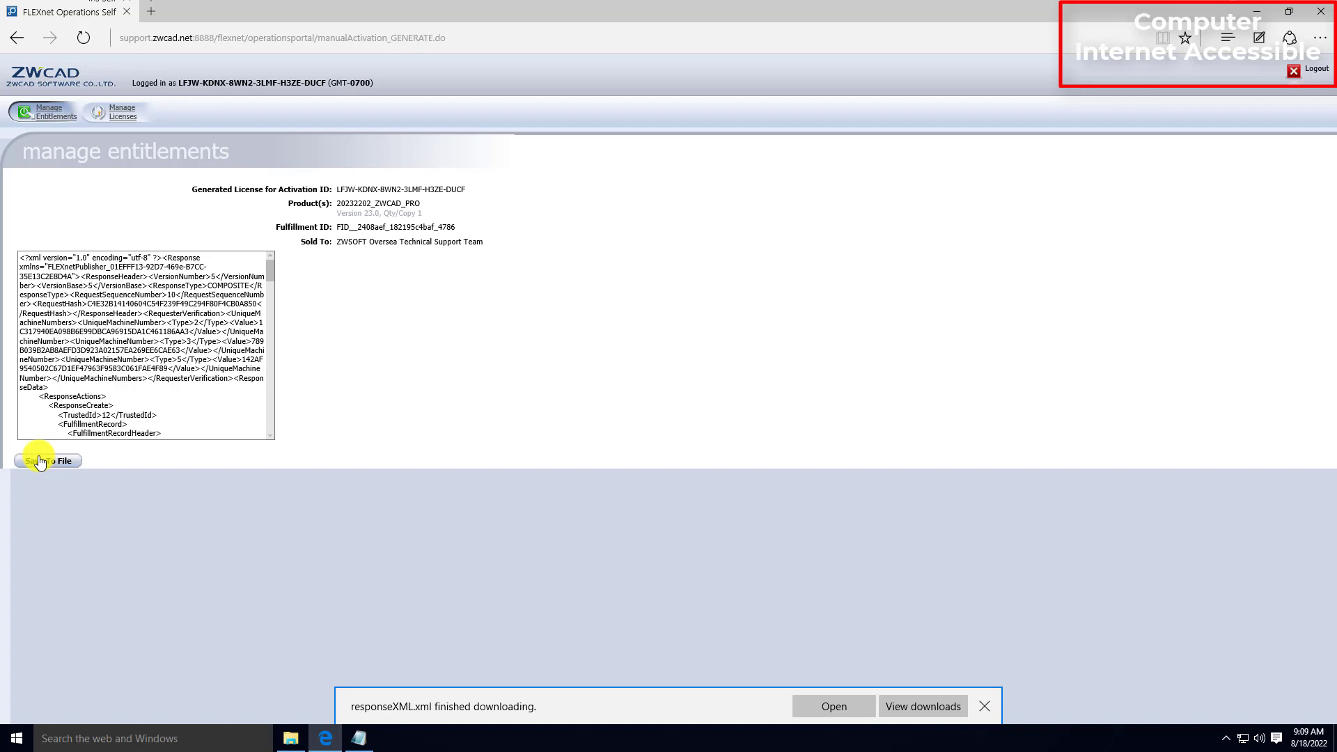
{"action": "left_click", "coordinate": [925, 708]}
{"action": "left_click", "coordinate": [879, 687]}
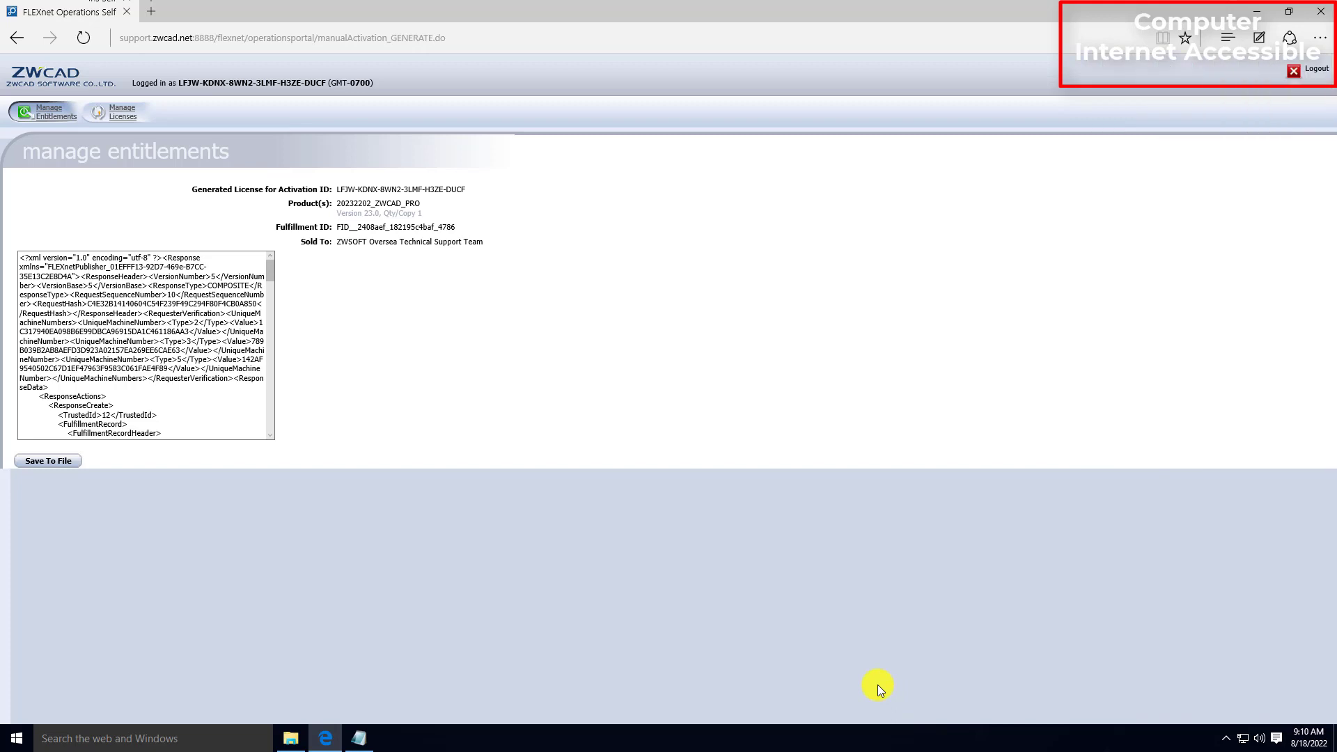
Copy responseXML from the Downloads folder and paste it onto Samsung USB (E:).
{"action": "left_click", "coordinate": [279, 737]}
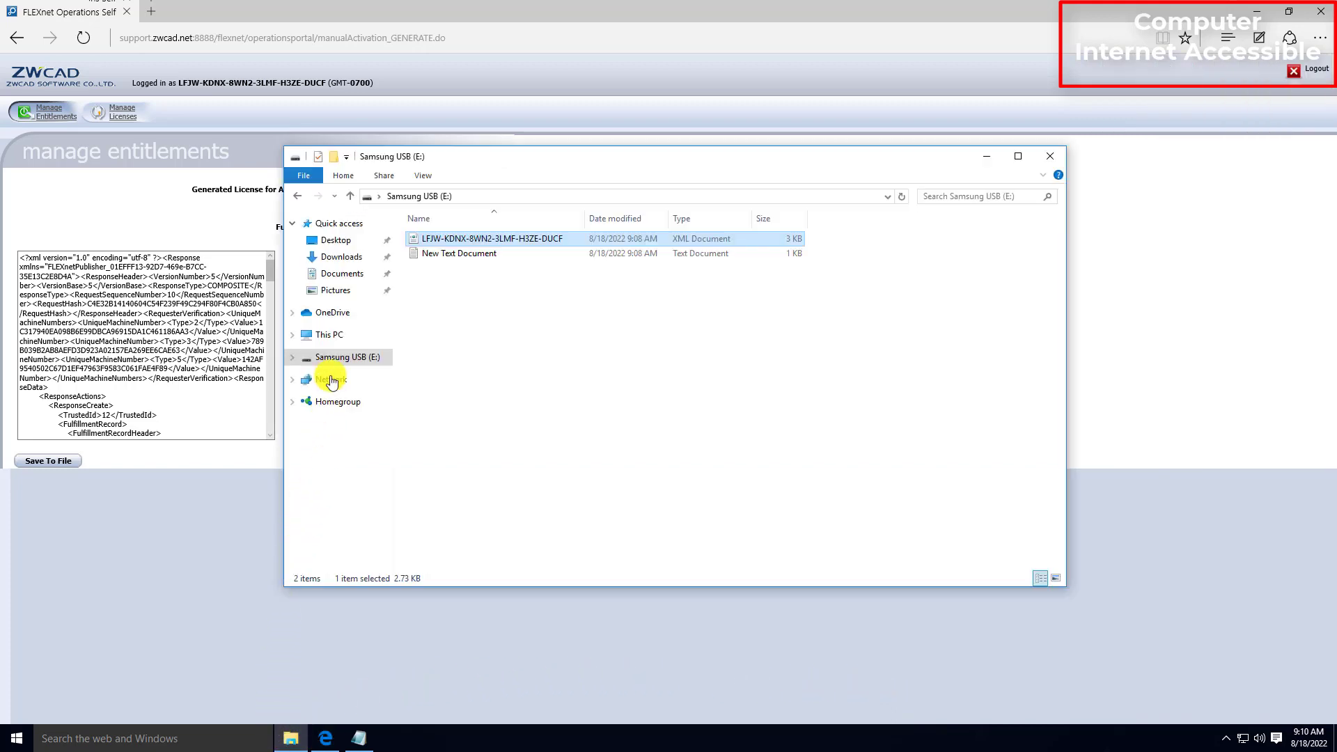
{"action": "left_click", "coordinate": [348, 264]}
{"action": "left_click", "coordinate": [454, 239]}
{"action": "right_click", "coordinate": [455, 241]}
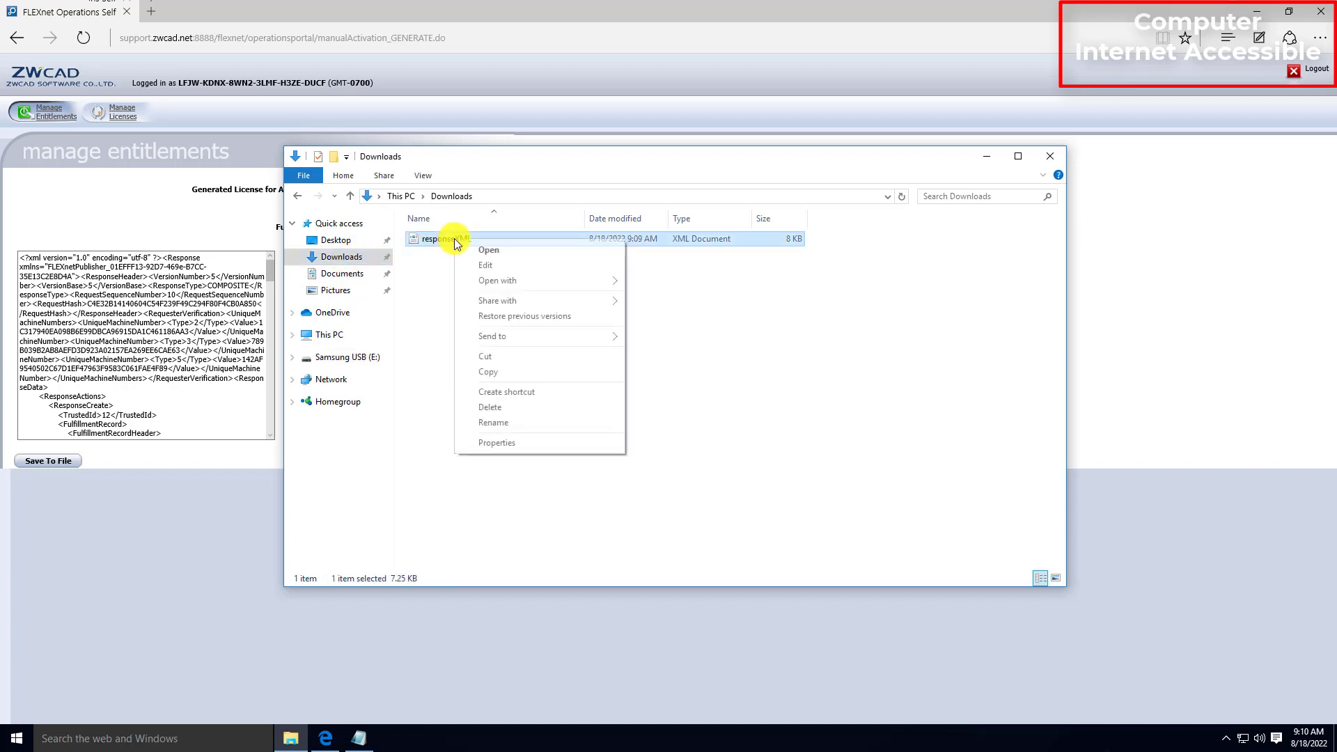
{"action": "left_click", "coordinate": [524, 370]}
{"action": "left_click", "coordinate": [355, 358]}
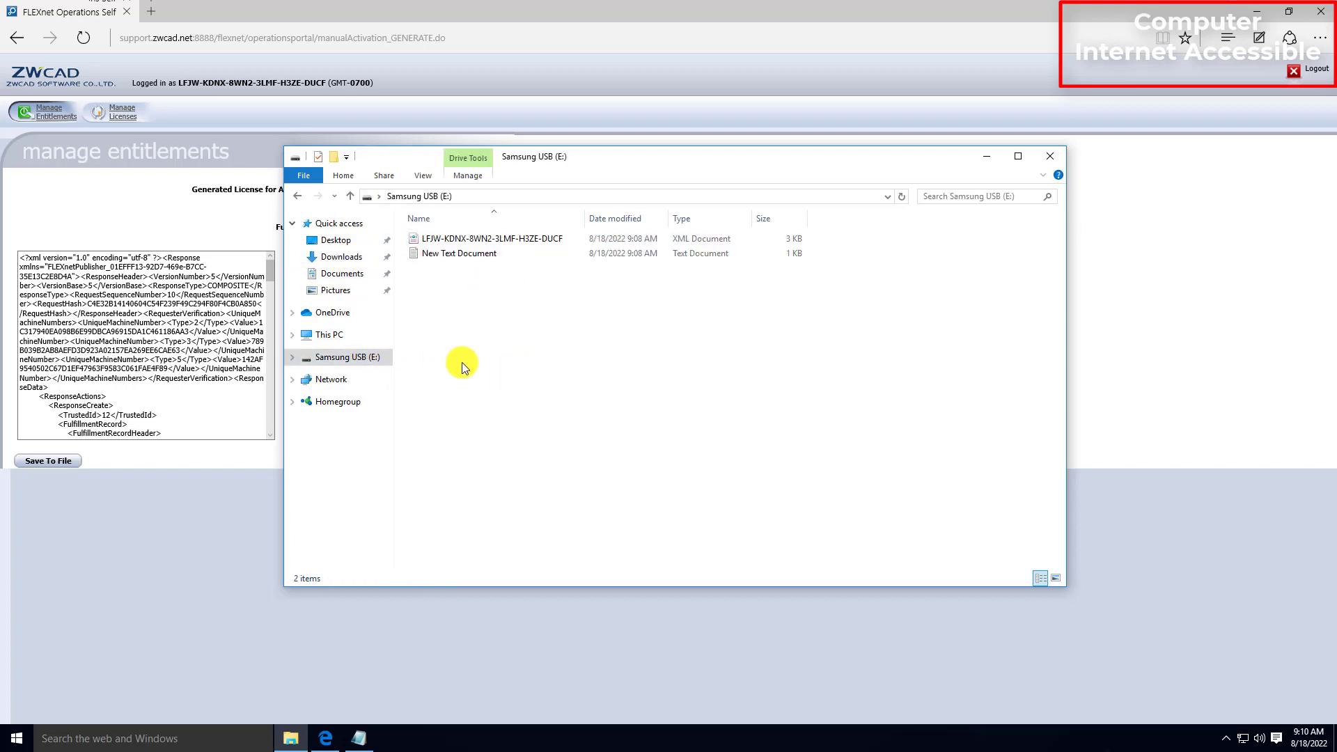
{"action": "right_click", "coordinate": [461, 362]}
{"action": "left_click", "coordinate": [548, 459]}
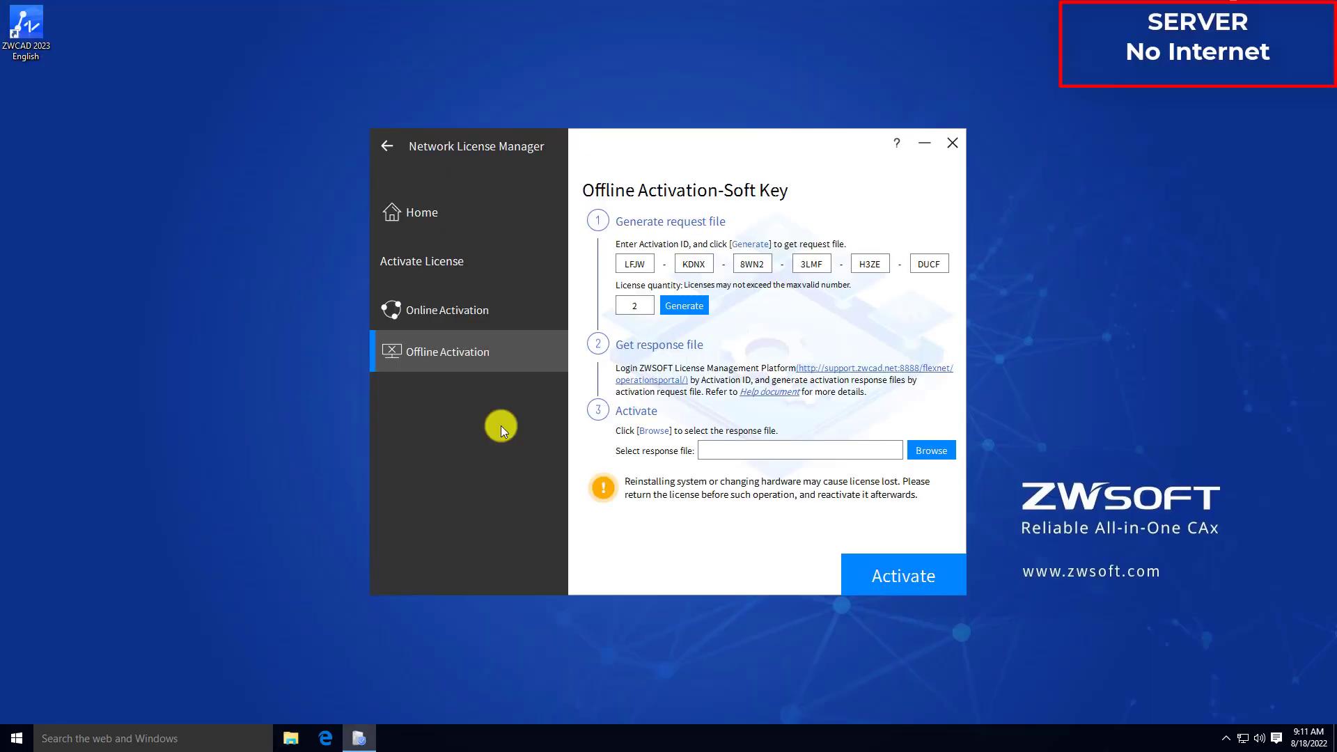
Load E:\responseXML.xml as the response file, activate, and view the ZWCAD 2023 Professional license details.
{"action": "left_click", "coordinate": [931, 453]}
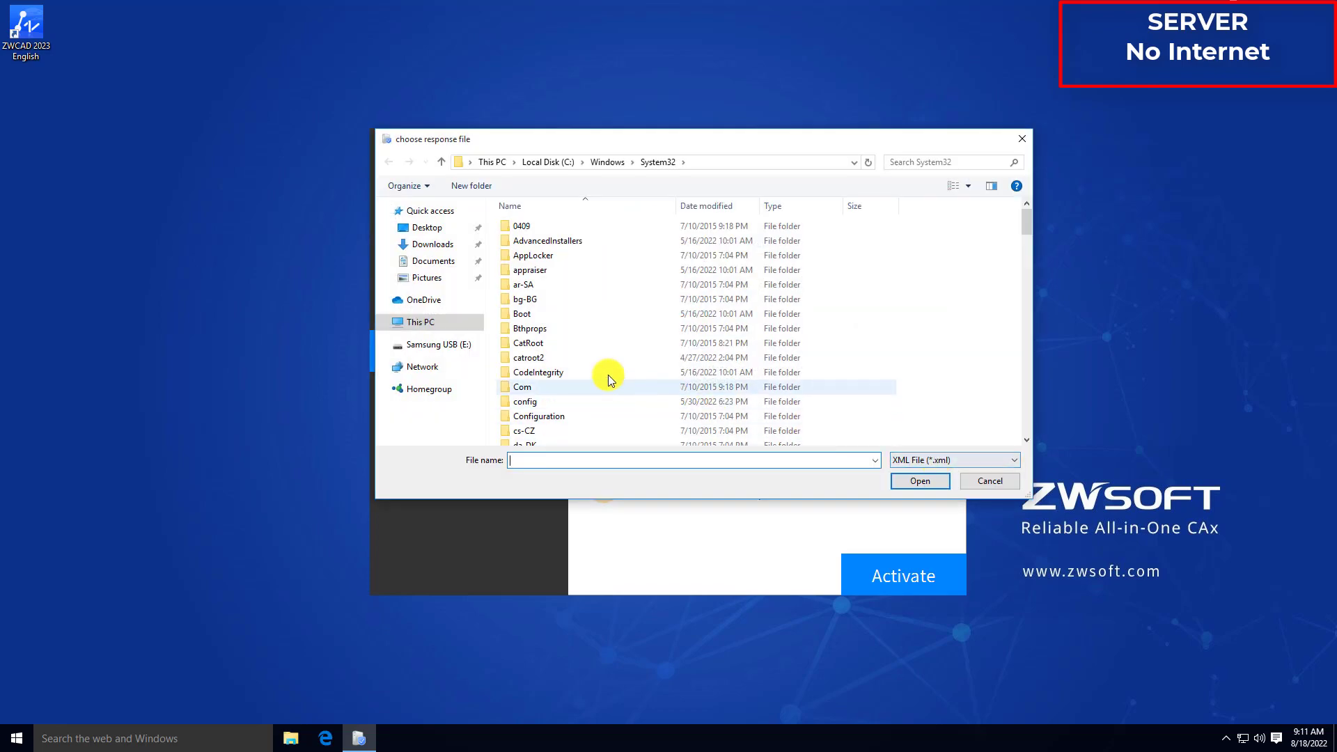
{"action": "left_click", "coordinate": [484, 344]}
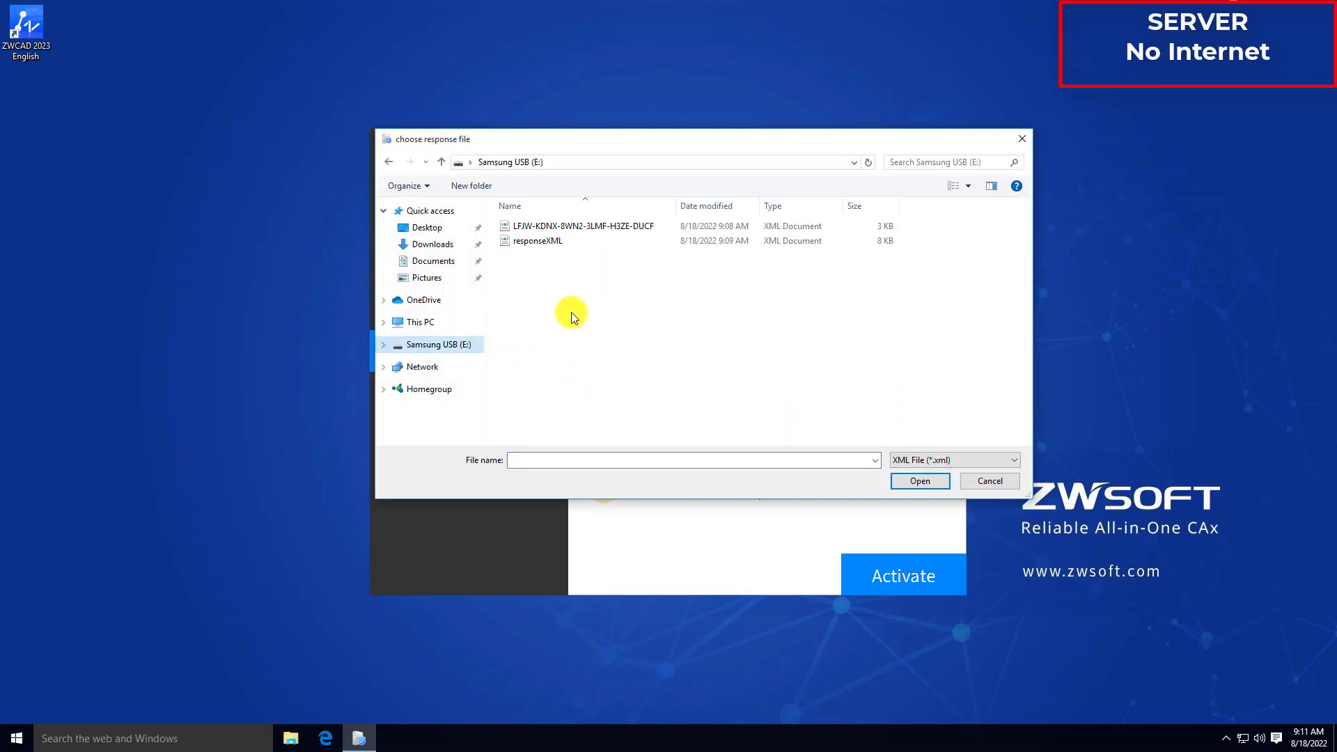
{"action": "left_click", "coordinate": [735, 242]}
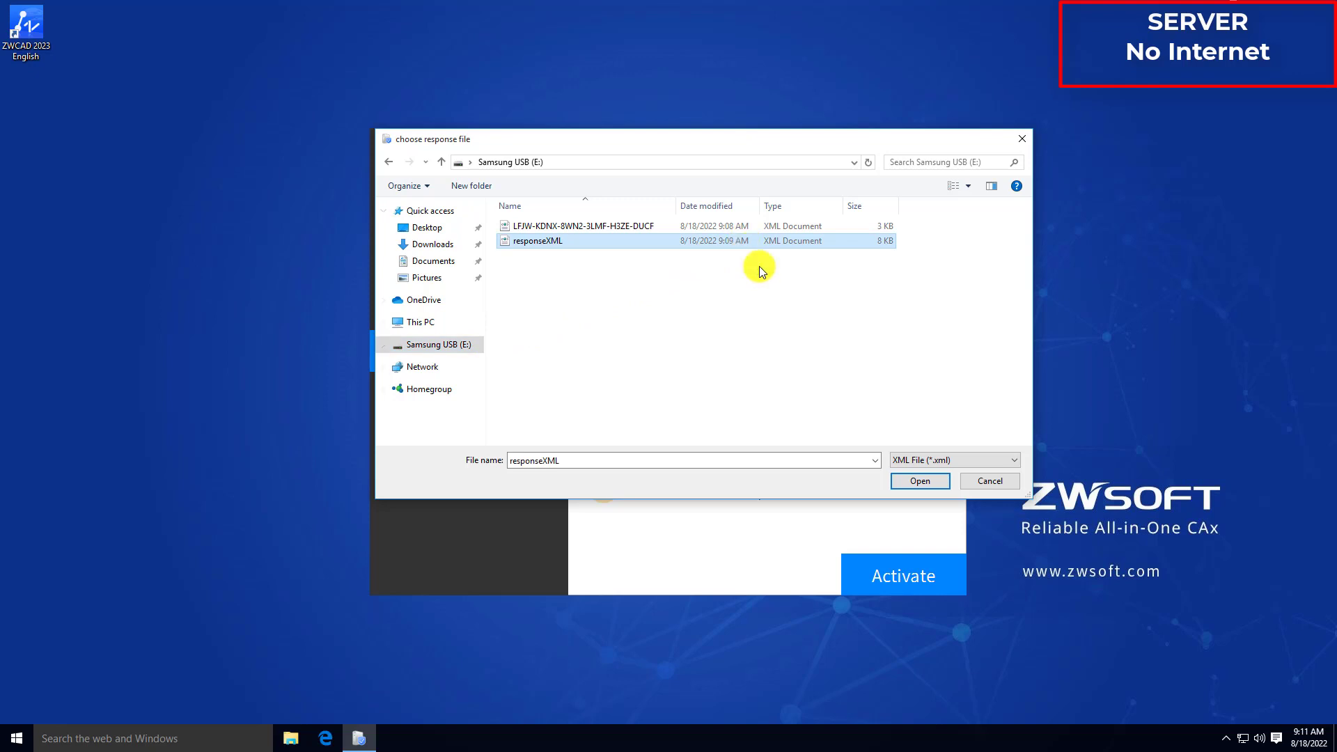
{"action": "left_click", "coordinate": [916, 481]}
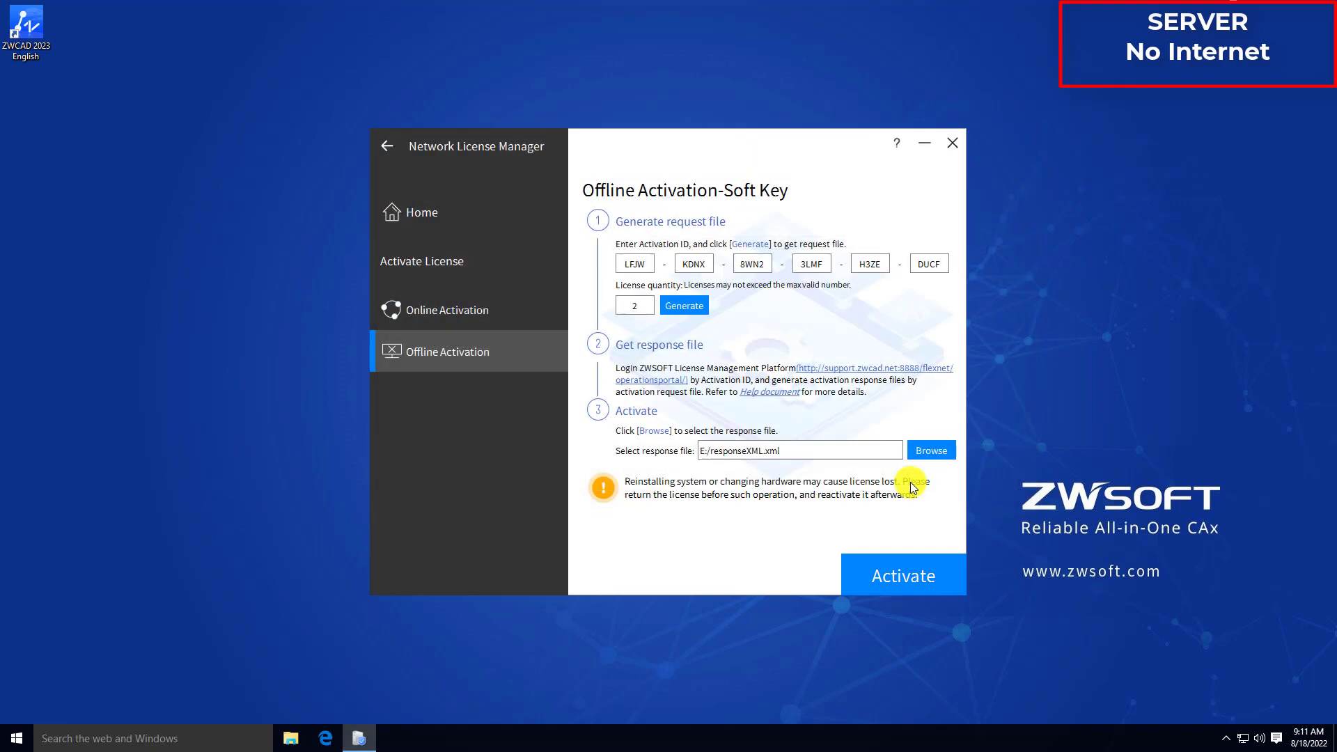
{"action": "left_click", "coordinate": [943, 576]}
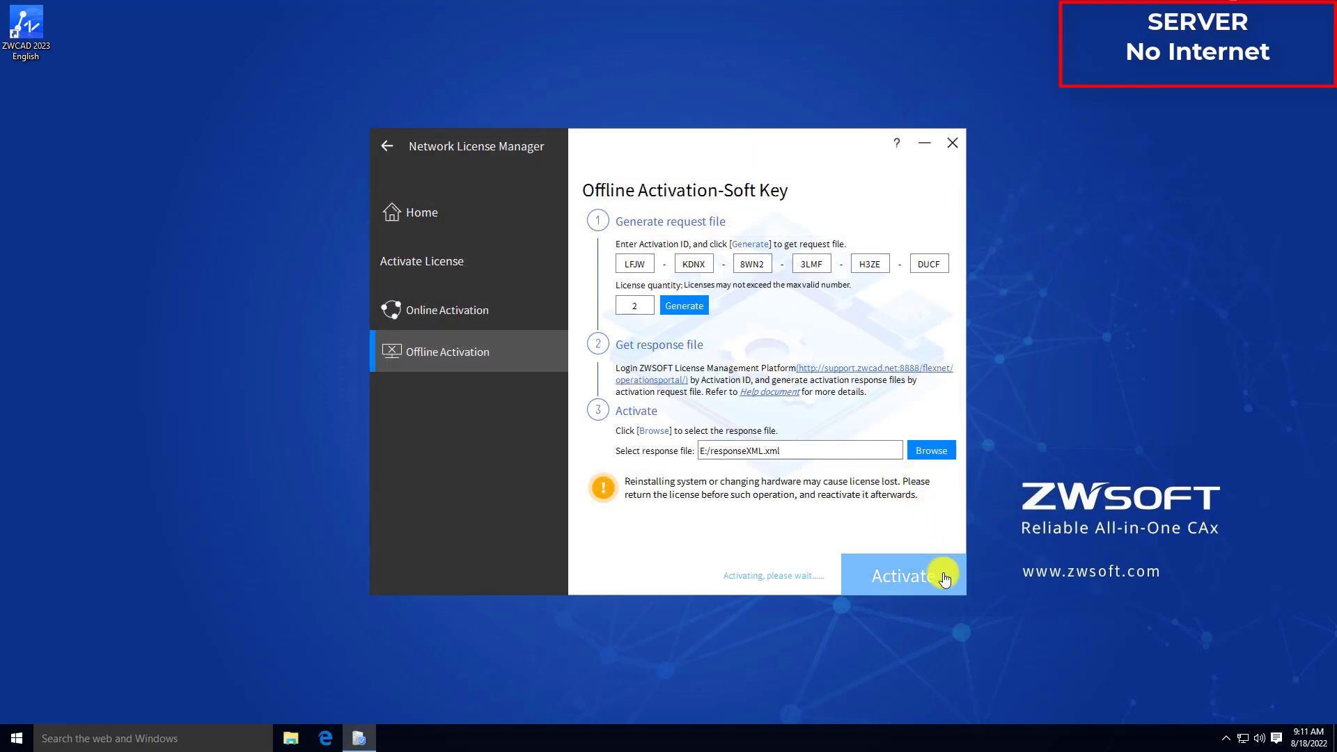
{"action": "left_click", "coordinate": [944, 580]}
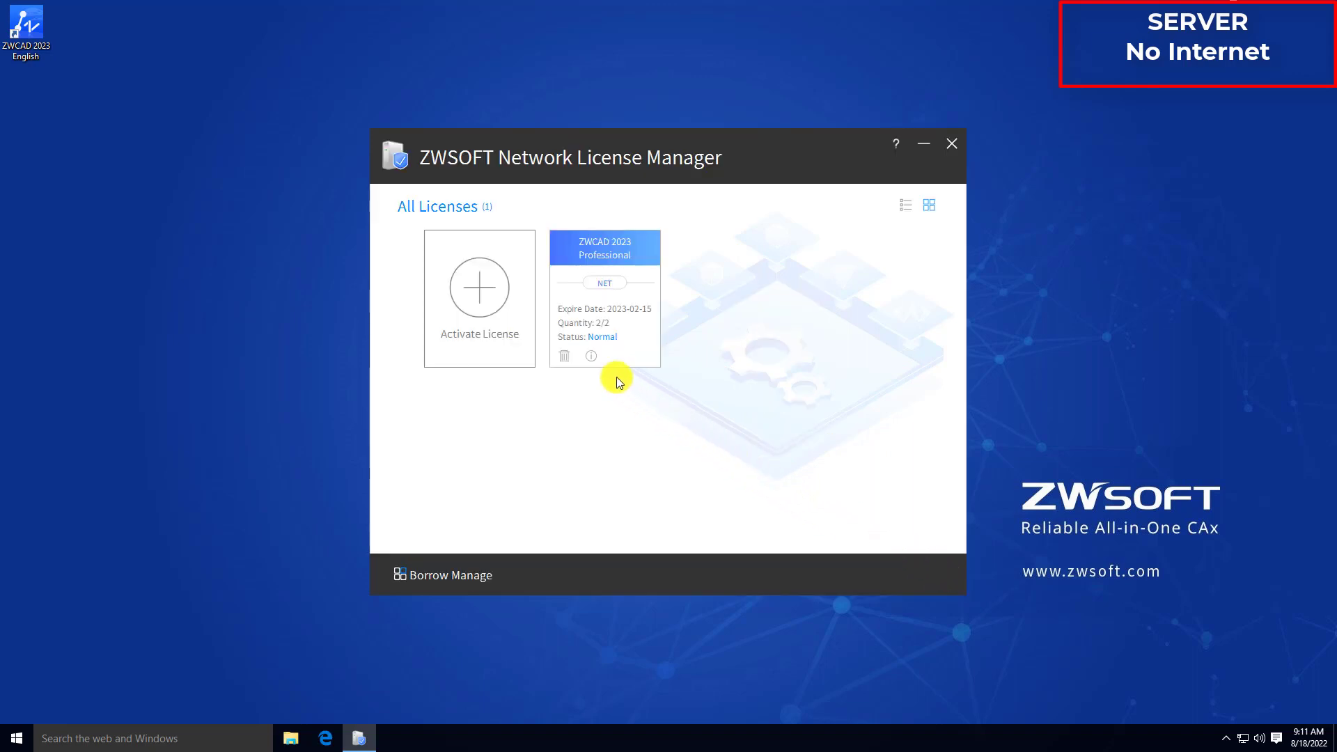
{"action": "left_click", "coordinate": [591, 357]}
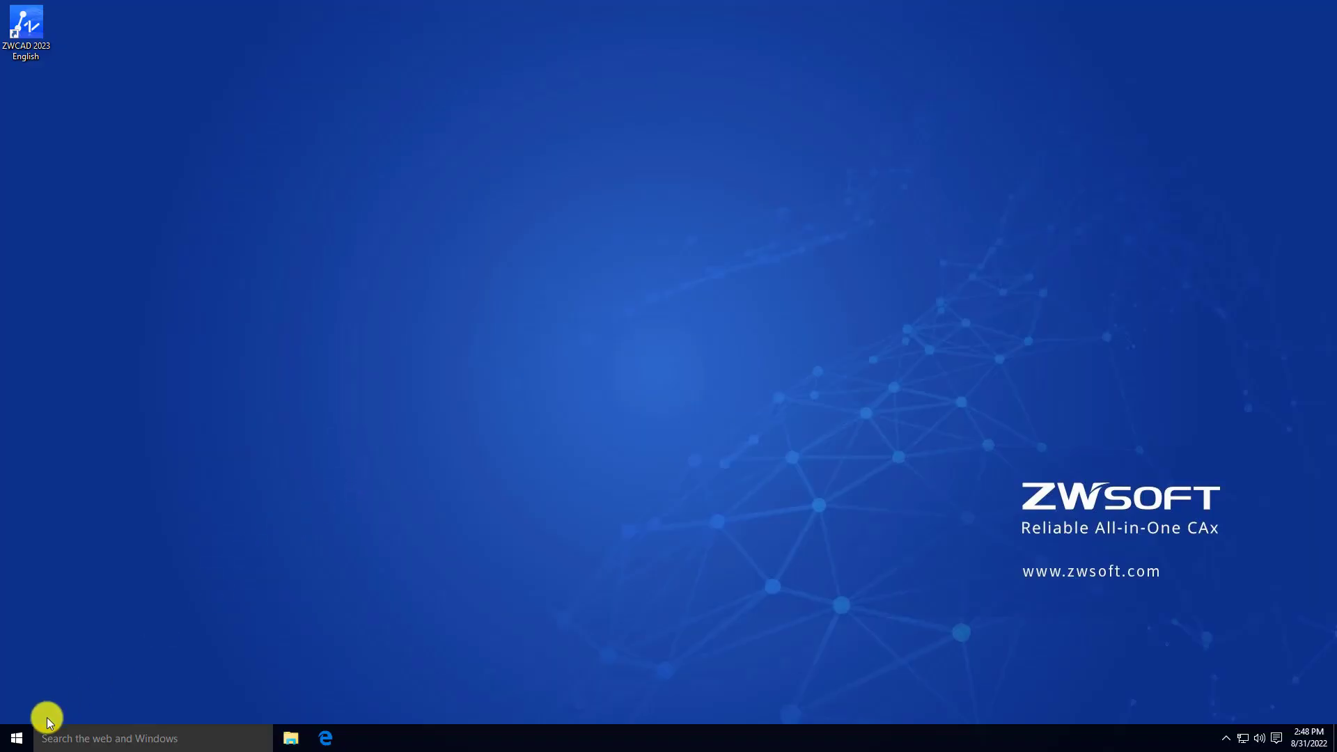
Launch Network License Configuration from the ZWSOFT Network License Manager group under Z in All apps.
{"action": "left_click", "coordinate": [17, 738]}
{"action": "left_click", "coordinate": [42, 709]}
{"action": "left_click", "coordinate": [31, 651]}
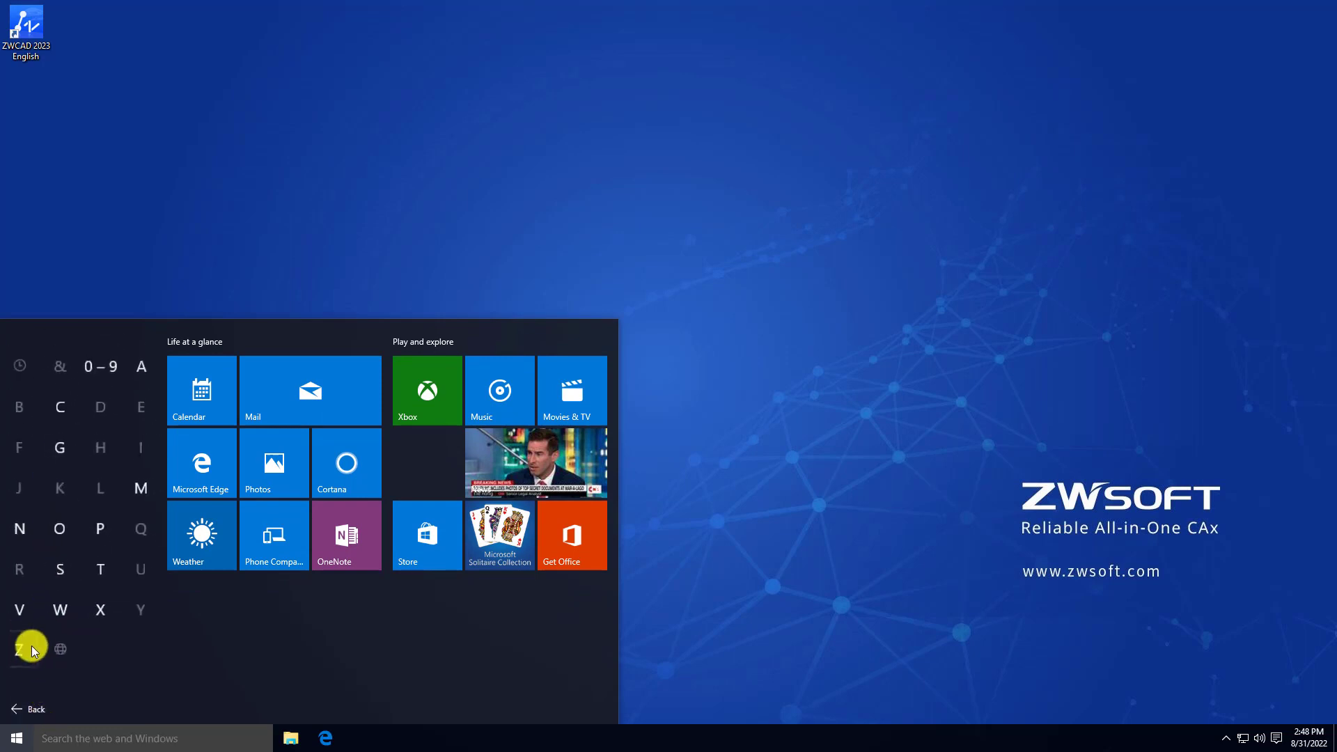
{"action": "left_click", "coordinate": [21, 646]}
{"action": "left_click", "coordinate": [80, 682]}
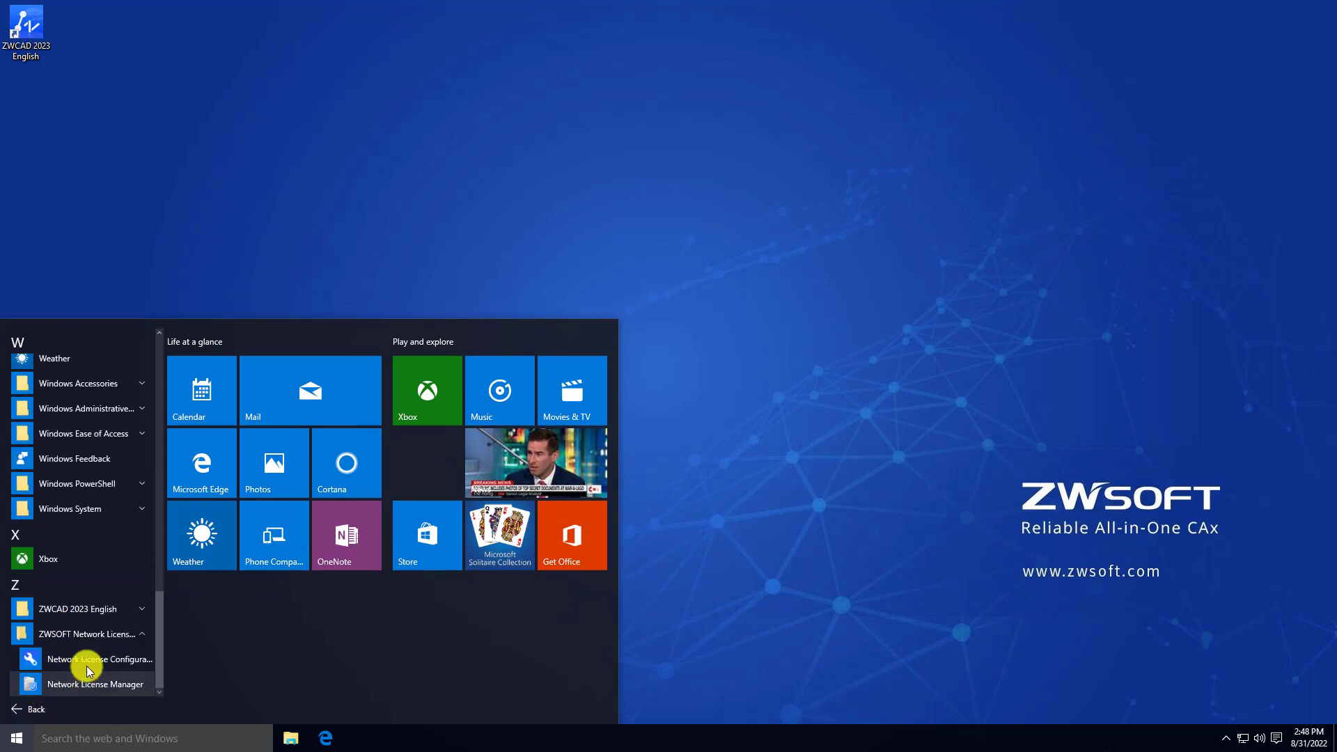
{"action": "left_click", "coordinate": [96, 665]}
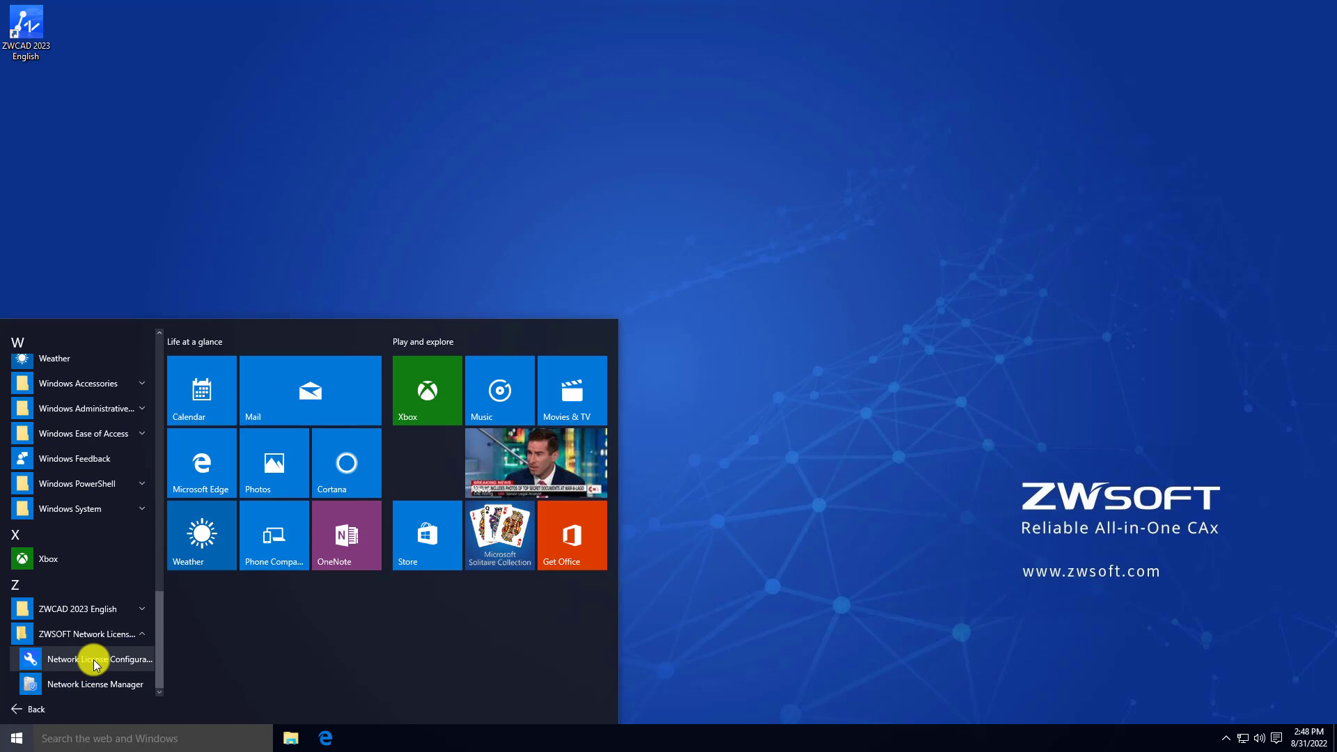
{"action": "left_click", "coordinate": [93, 659]}
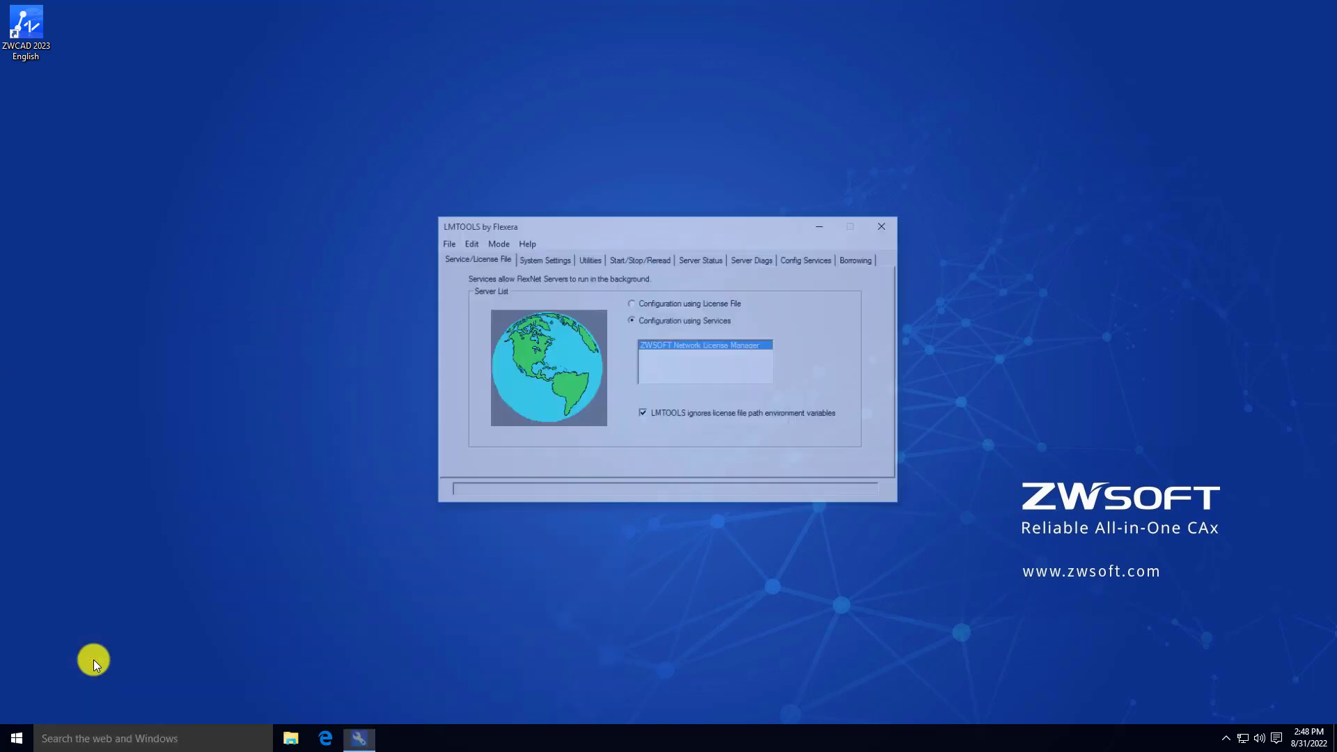
Open Windows Services and scroll down to the ZWSOFT Network License Manager service.
{"action": "left_click", "coordinate": [124, 738]}
{"action": "type", "text": "serv"}
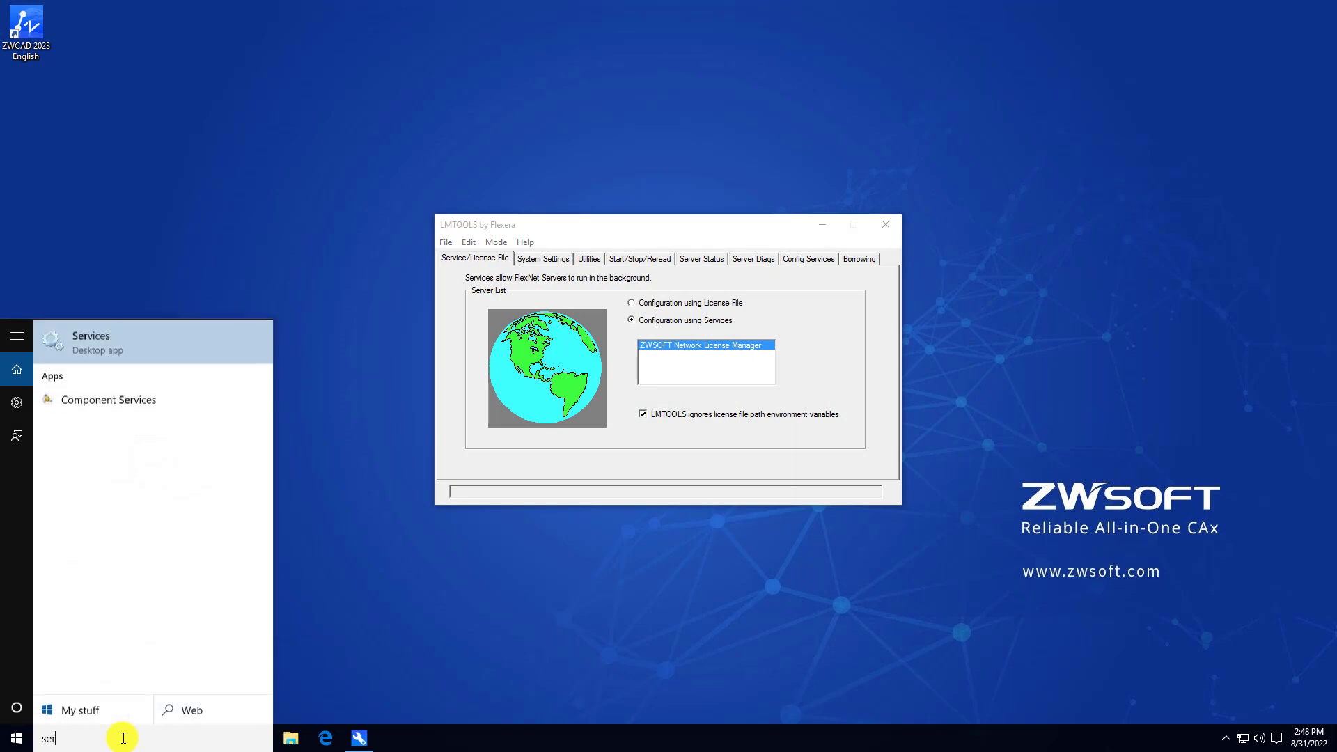
{"action": "left_click", "coordinate": [119, 348]}
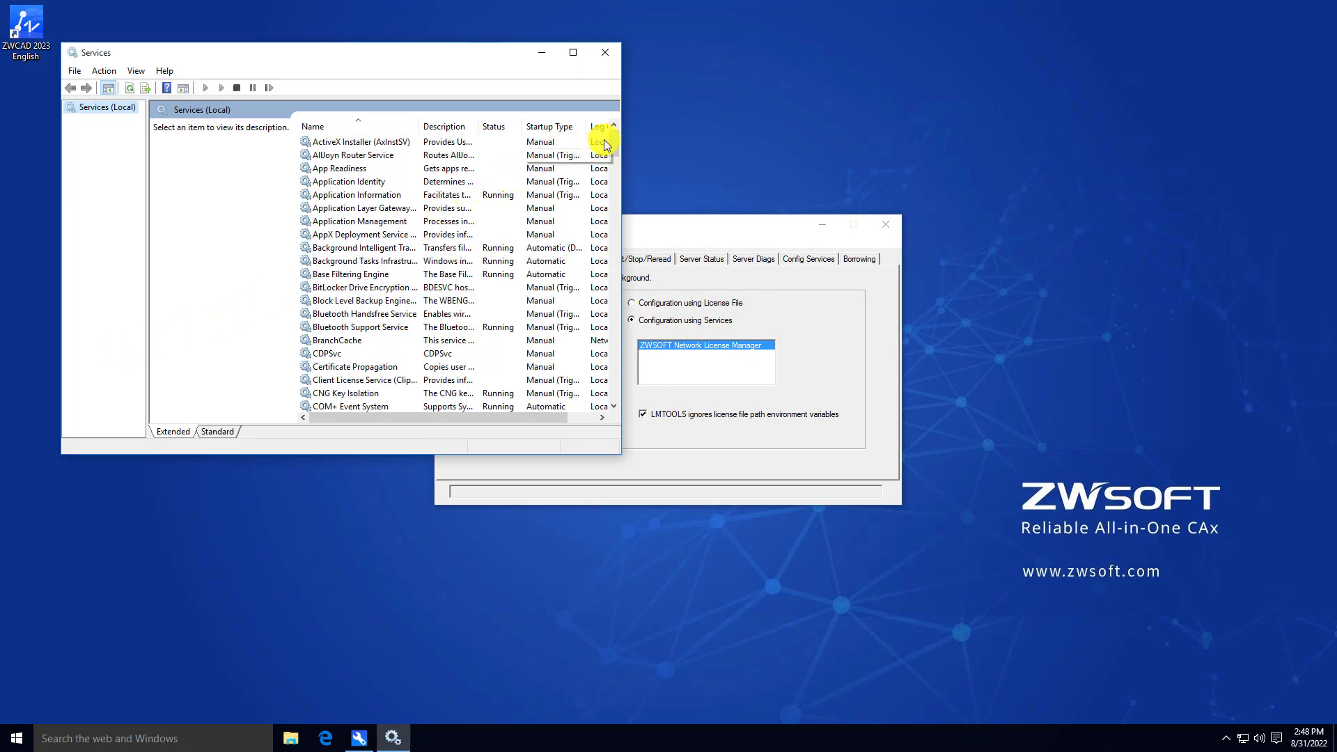
{"action": "left_click_drag", "start_coordinate": [612, 141], "coordinate": [596, 405]}
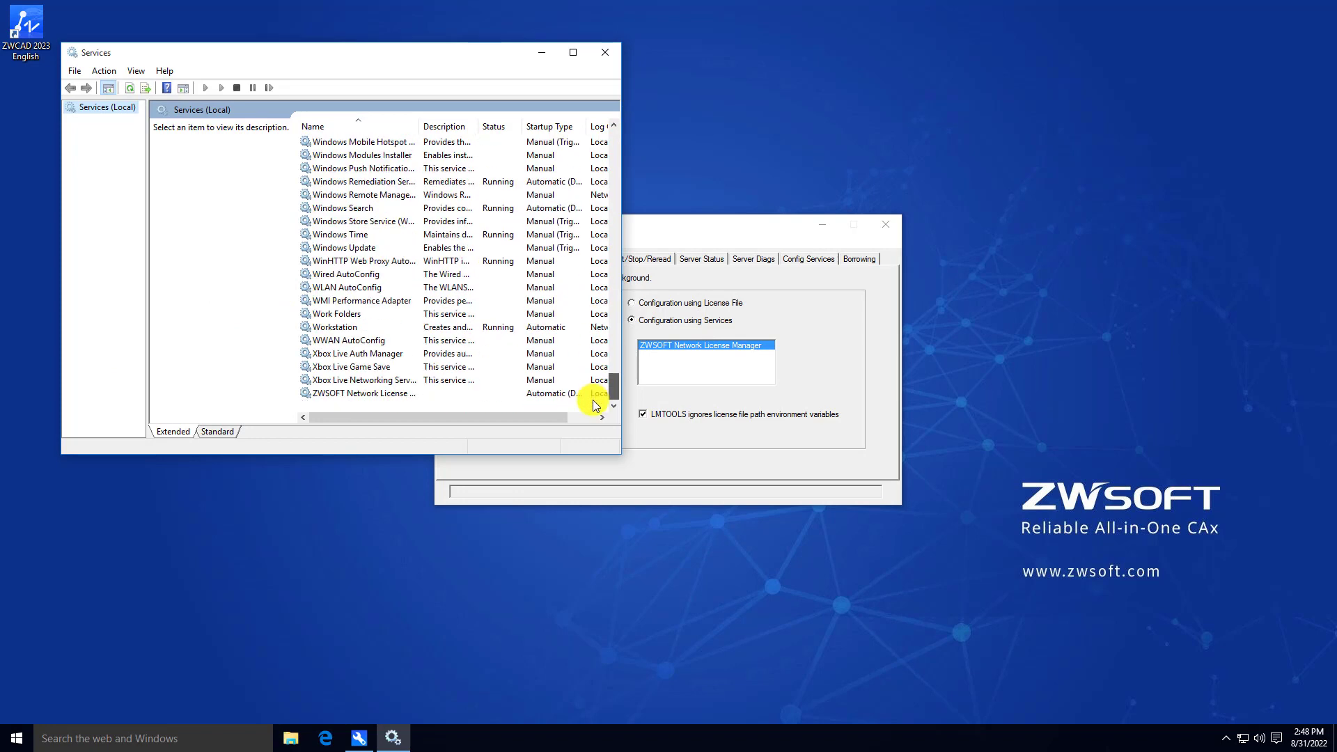
Set the ZWSOFT Network License Manager service to log on as Local System account, then close Services.
{"action": "left_click", "coordinate": [467, 391]}
{"action": "right_click", "coordinate": [466, 391]}
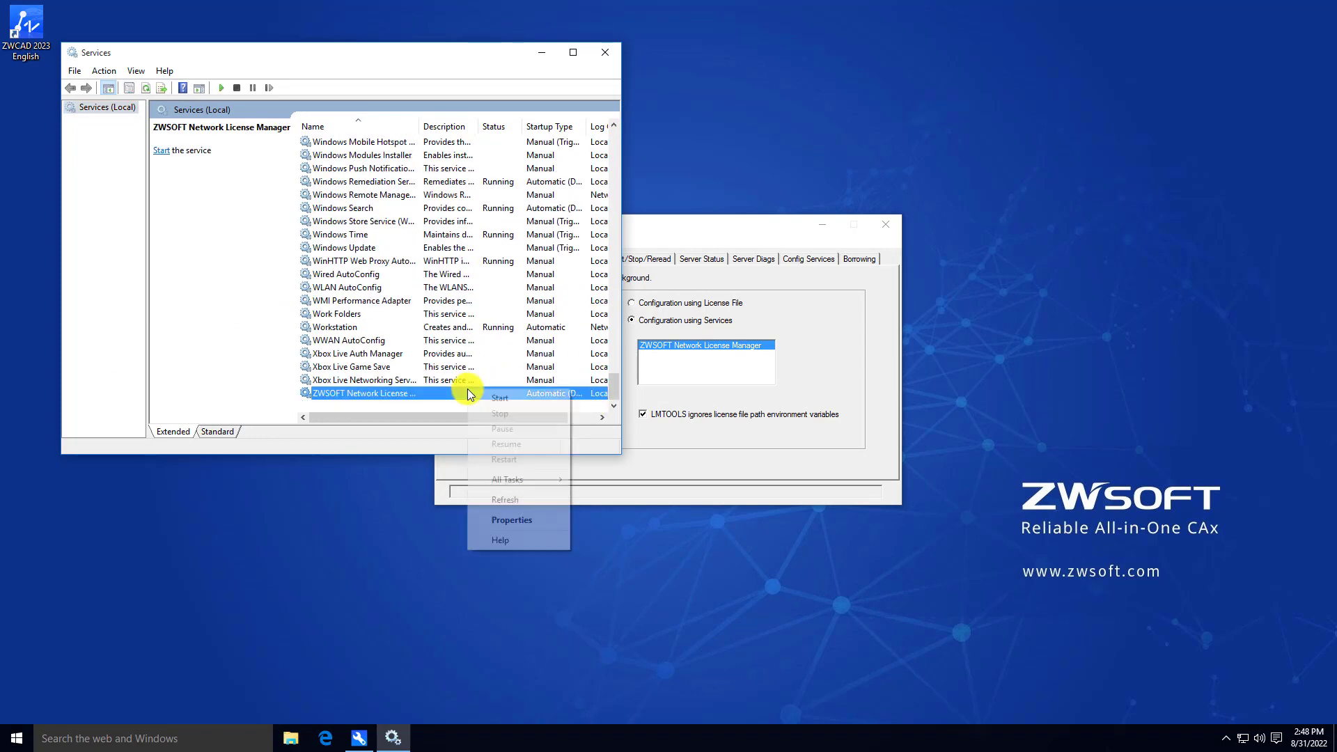
{"action": "left_click", "coordinate": [532, 519]}
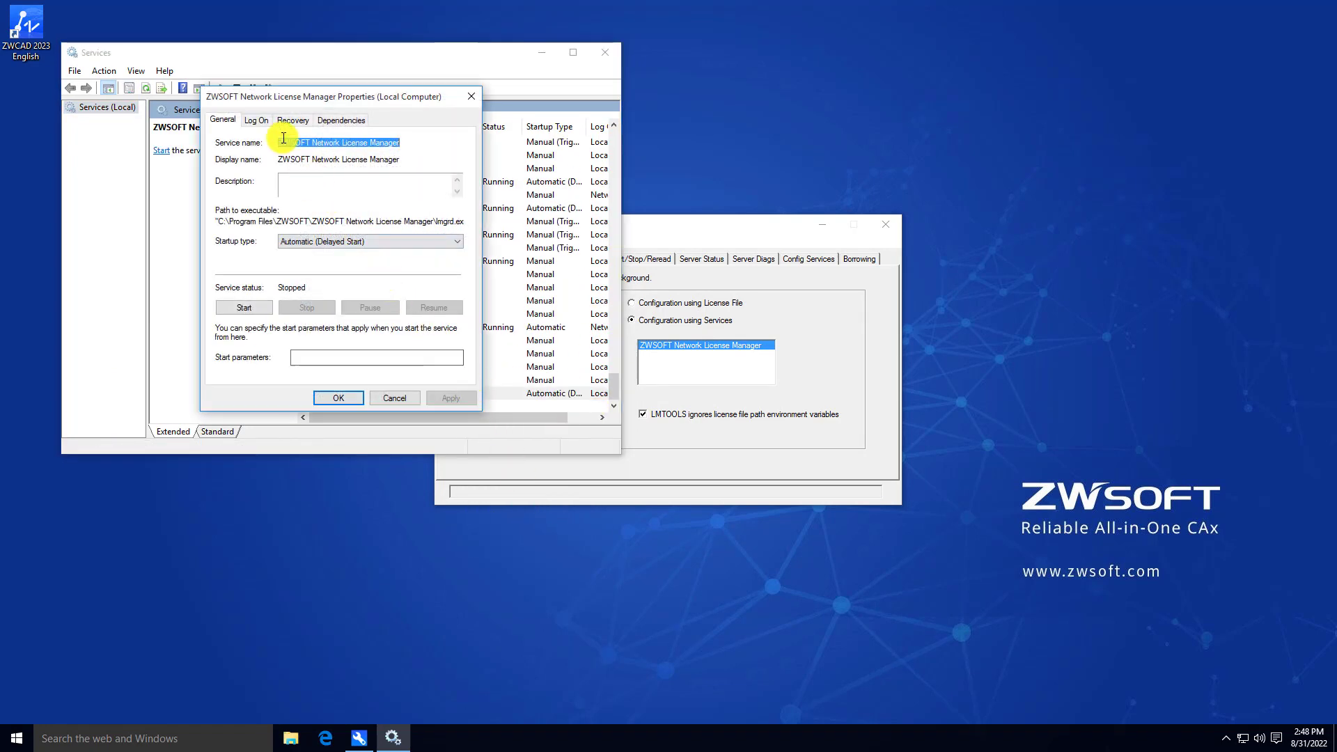
{"action": "left_click", "coordinate": [259, 121]}
{"action": "left_click", "coordinate": [274, 158]}
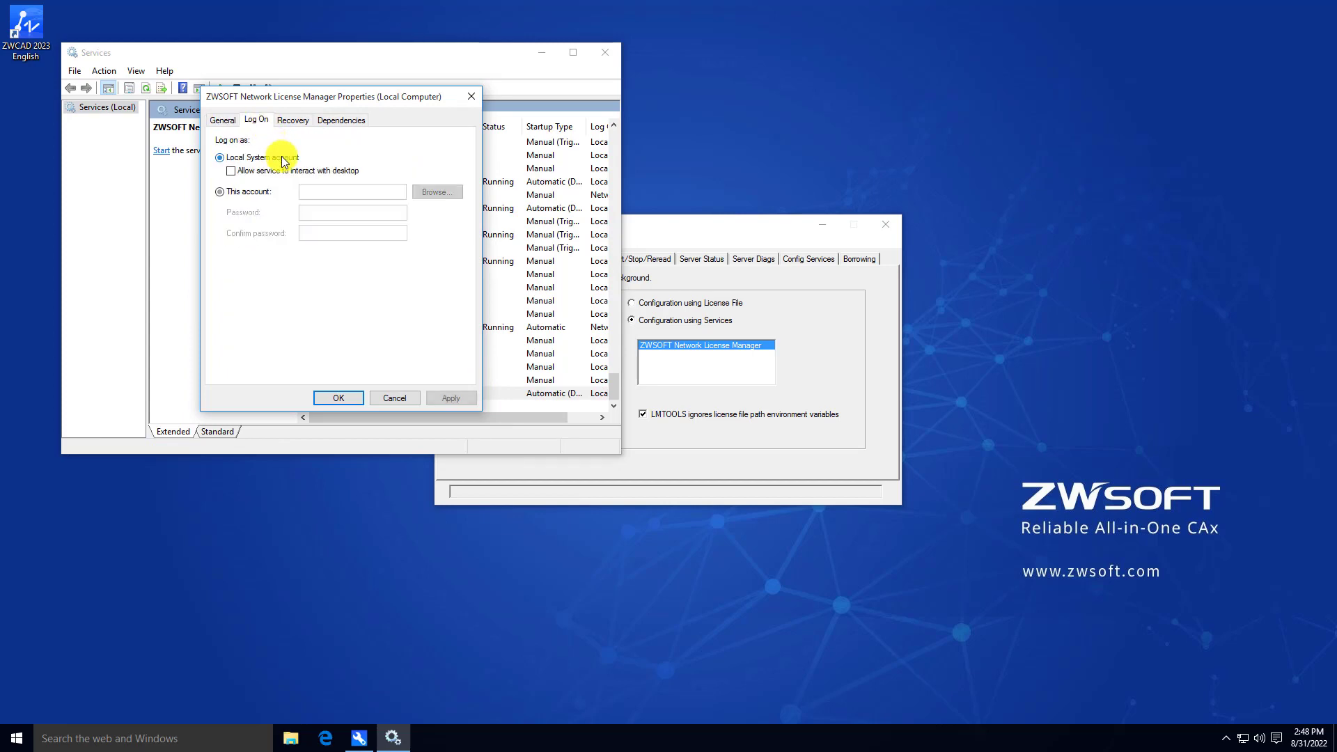
{"action": "left_click", "coordinate": [338, 399]}
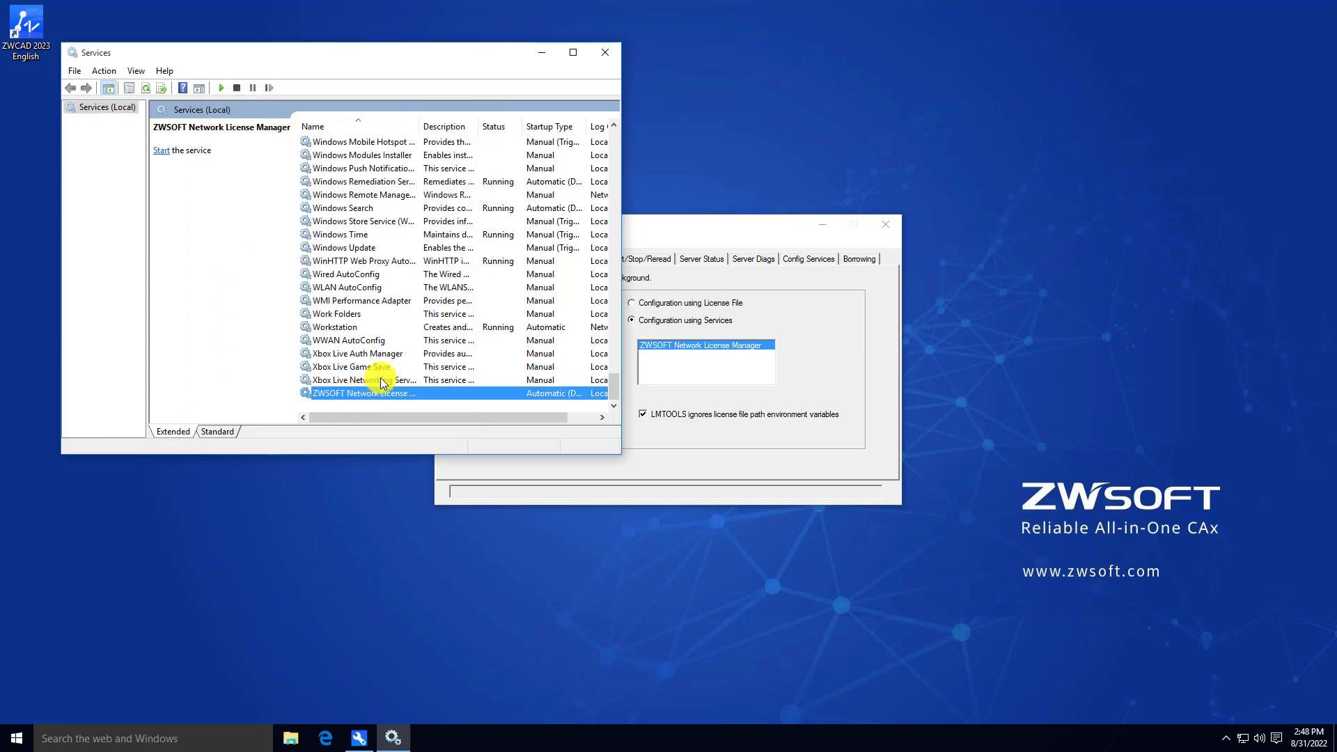
{"action": "left_click", "coordinate": [602, 53]}
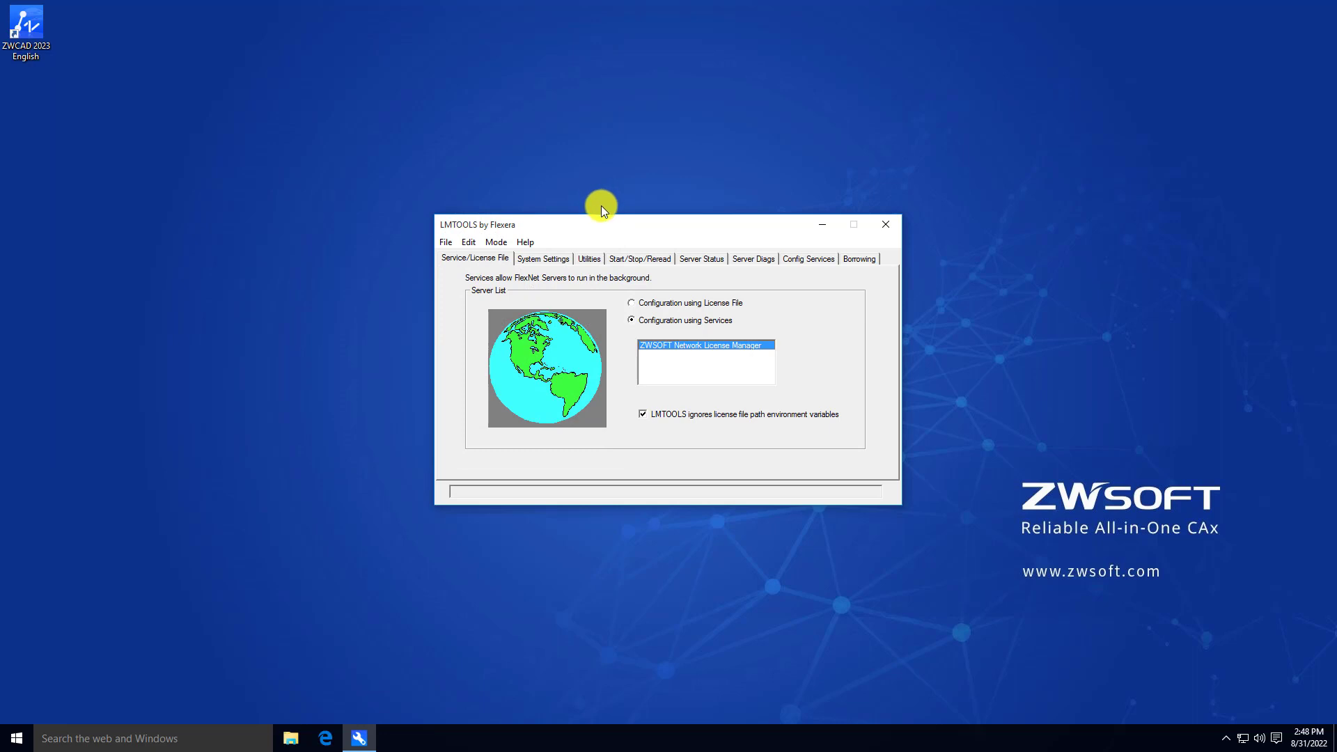
Start the license server and verify the status shows zwflex UP with 2 ZW2D_PRO licenses issued.
{"action": "left_click", "coordinate": [635, 259]}
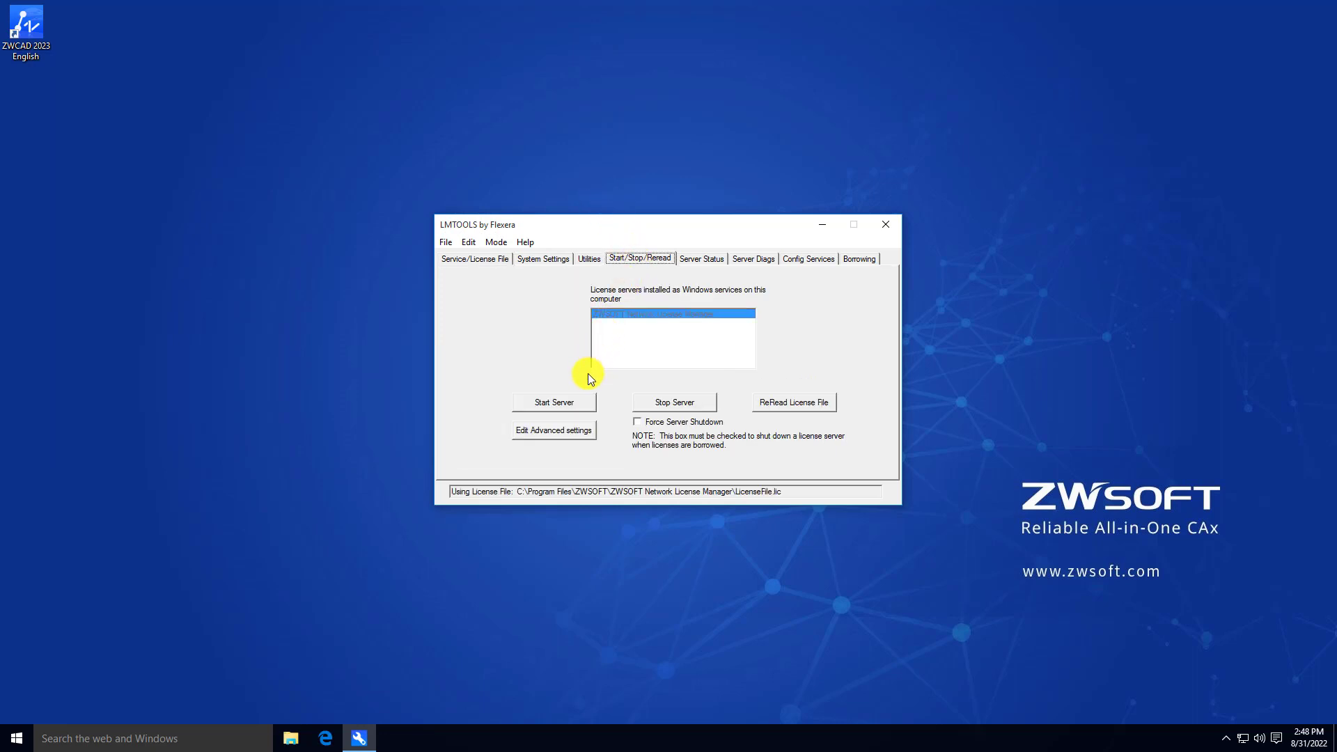
{"action": "left_click", "coordinate": [575, 408]}
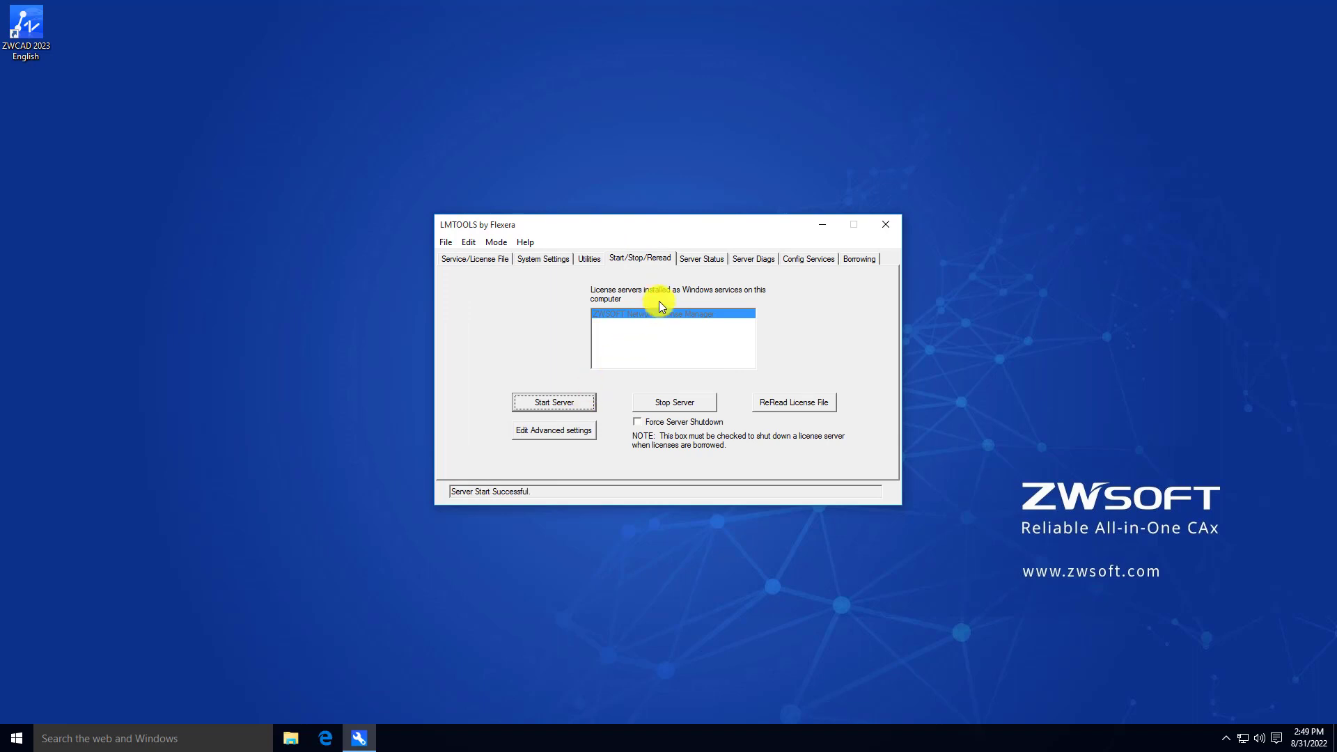
{"action": "left_click", "coordinate": [690, 262]}
{"action": "left_click", "coordinate": [587, 320]}
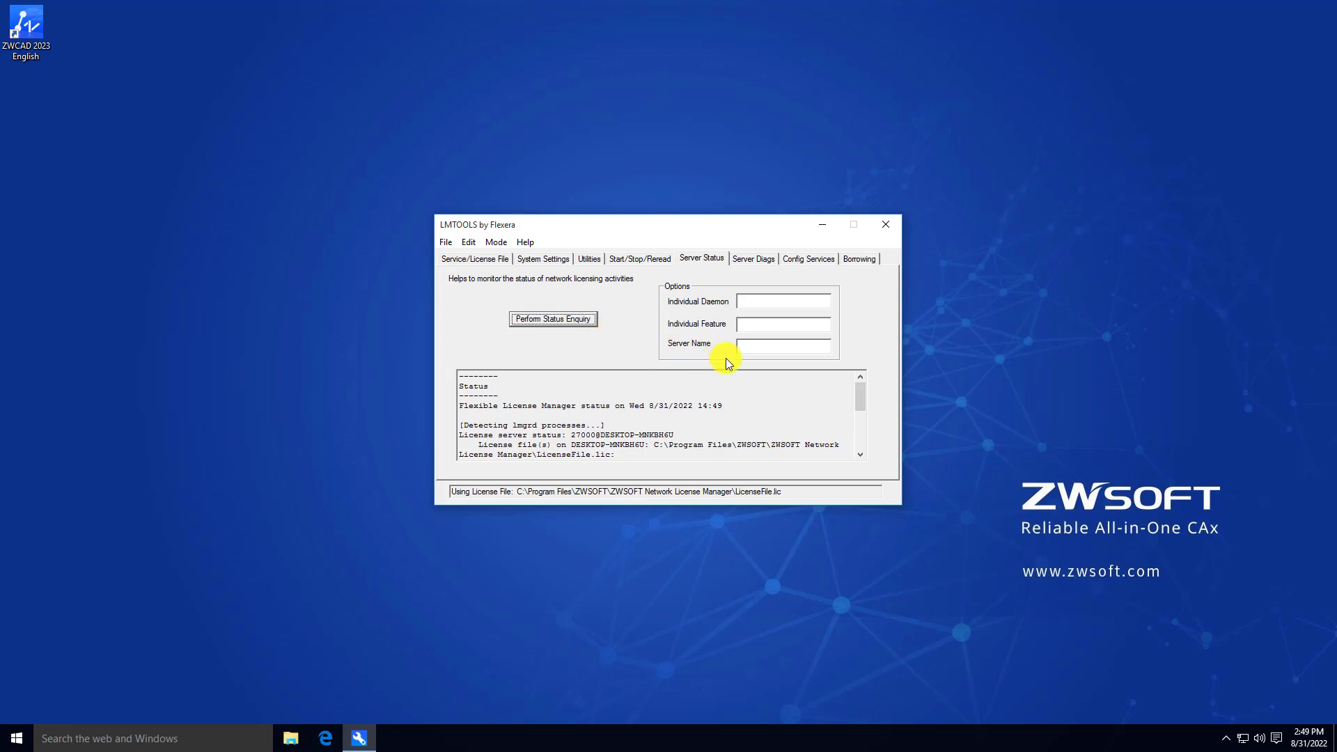
{"action": "left_click_drag", "start_coordinate": [858, 401], "coordinate": [859, 445]}
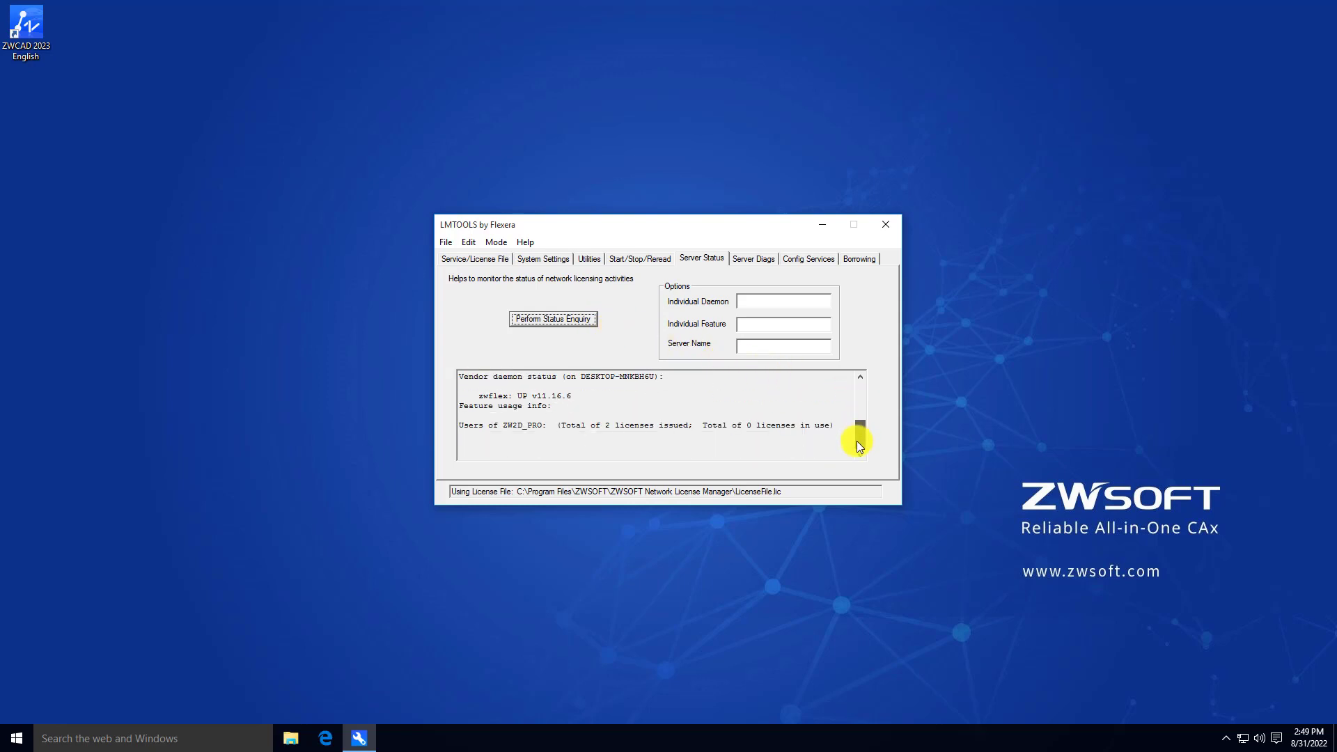
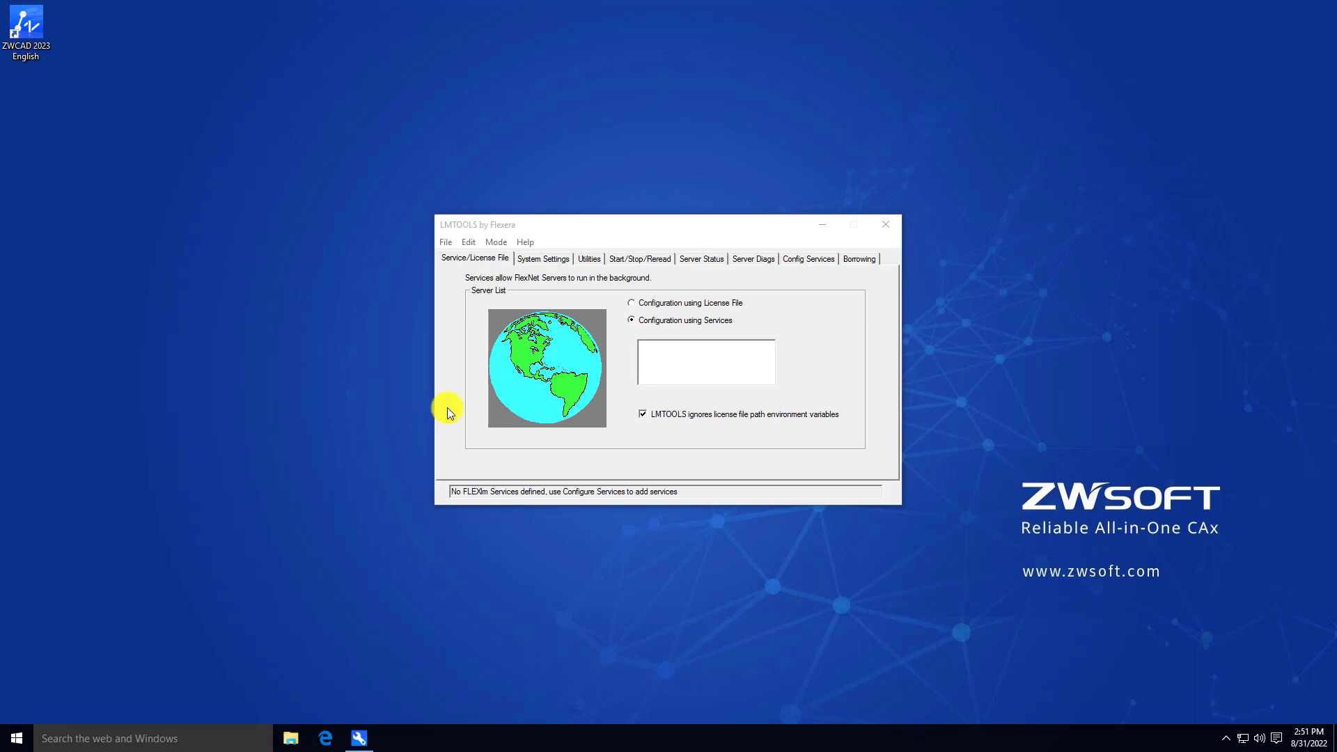
Name the new service ZWCAD, pointing it to lmgrd.exe and LicenseFile.lic.
{"action": "left_click", "coordinate": [821, 261]}
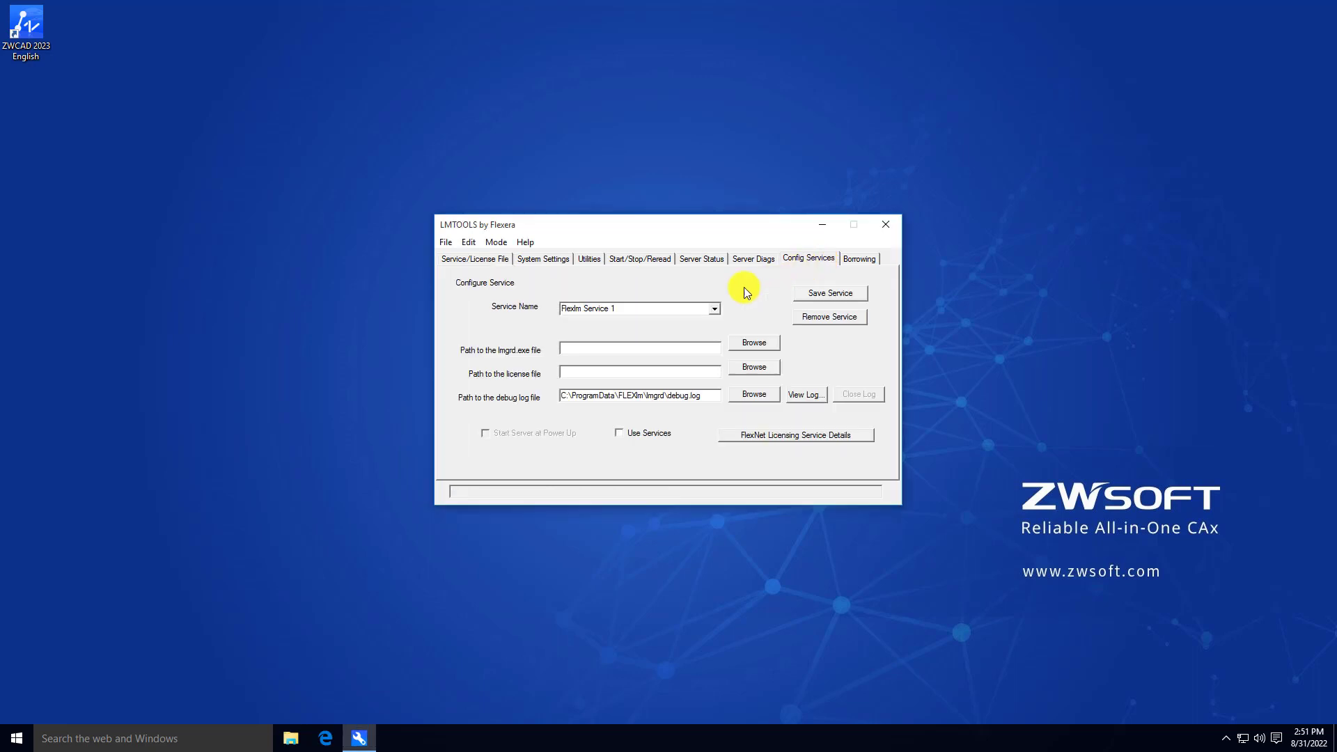
{"action": "double_click", "coordinate": [688, 304]}
{"action": "type", "text": "ZWCAD"}
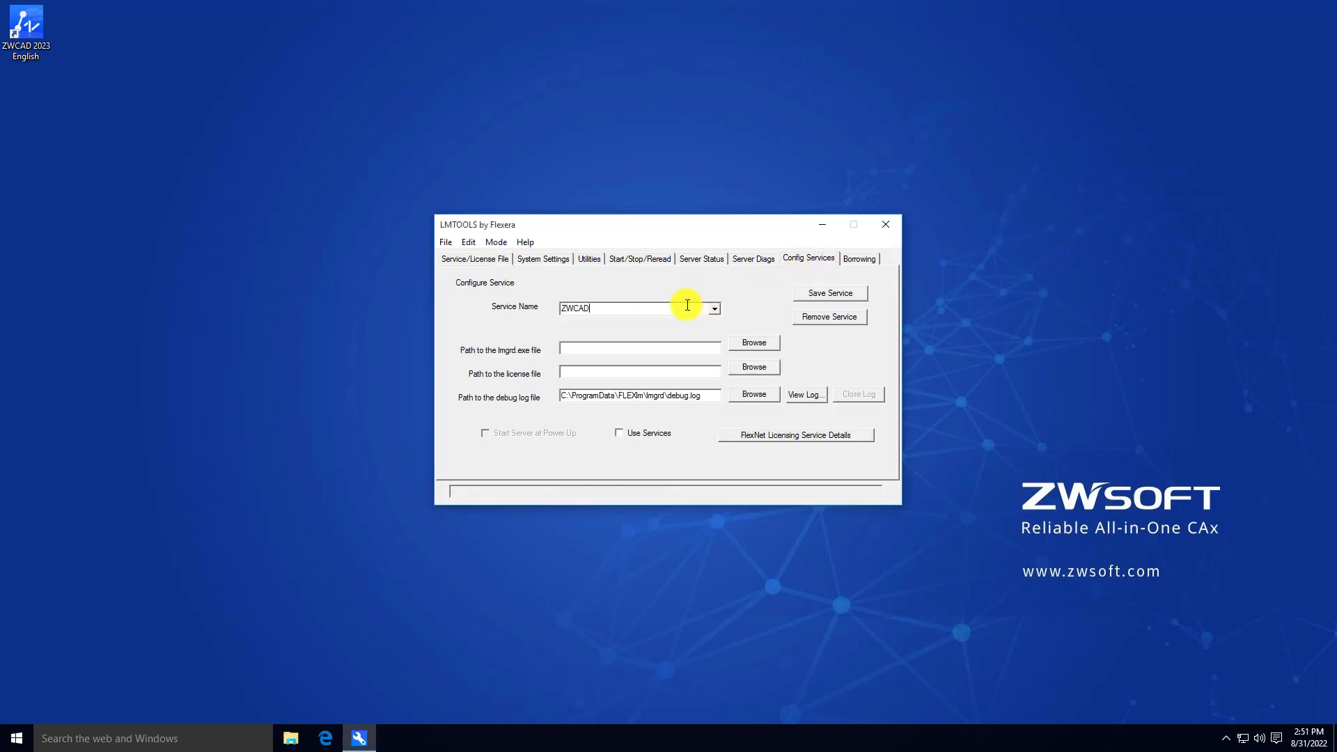
{"action": "left_click", "coordinate": [739, 345]}
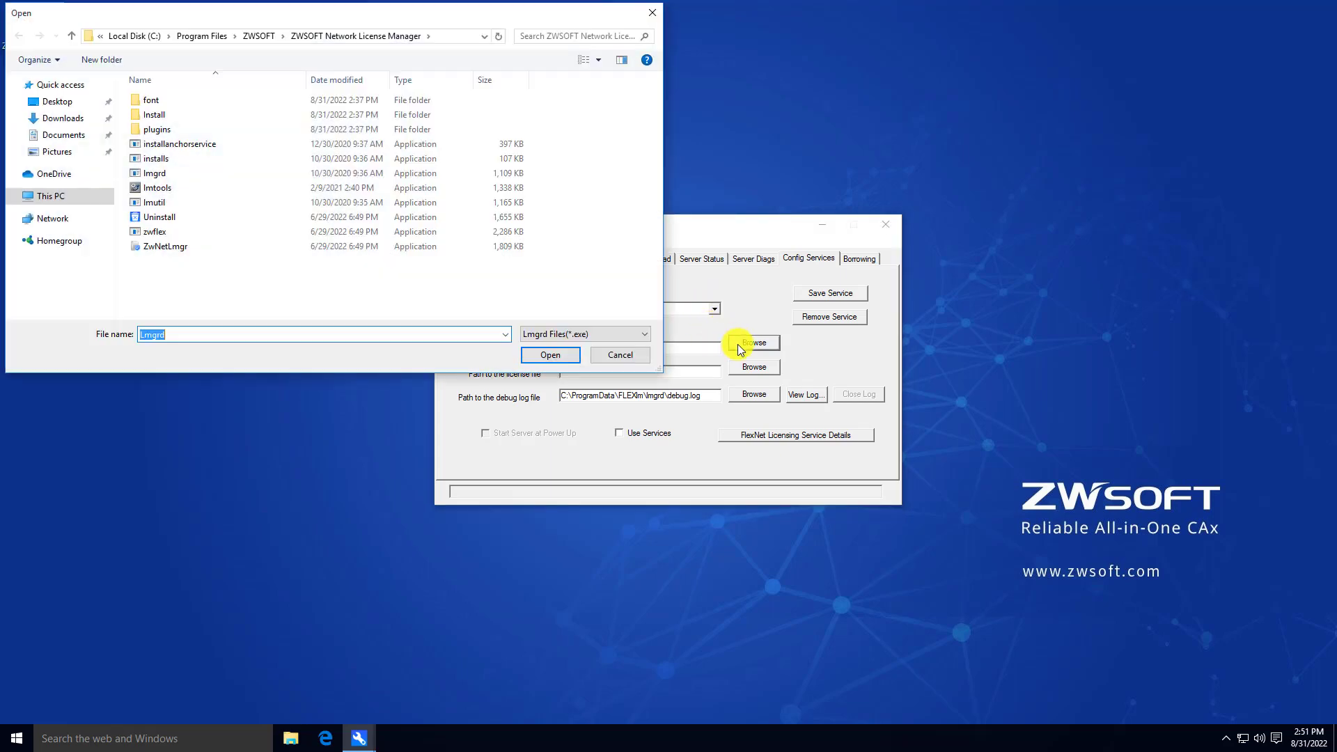
{"action": "double_click", "coordinate": [238, 175]}
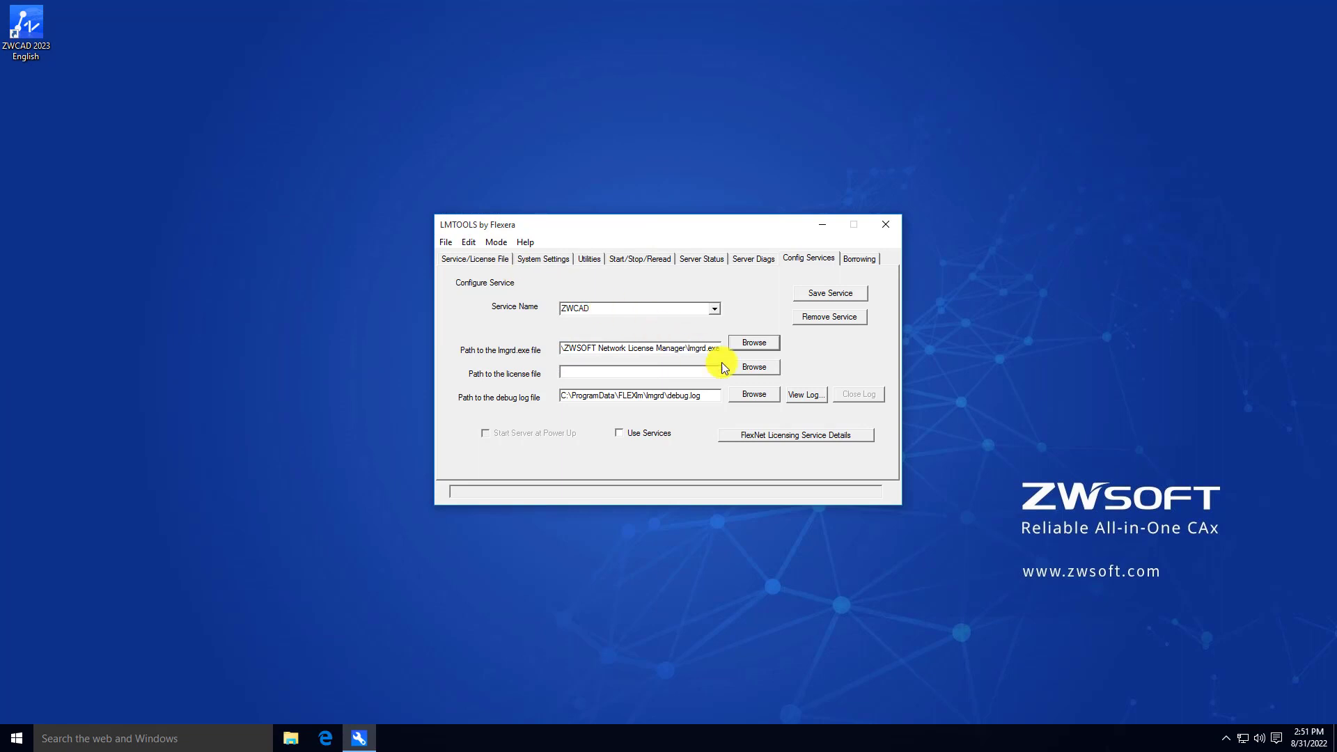
{"action": "left_click", "coordinate": [755, 368]}
{"action": "double_click", "coordinate": [220, 148]}
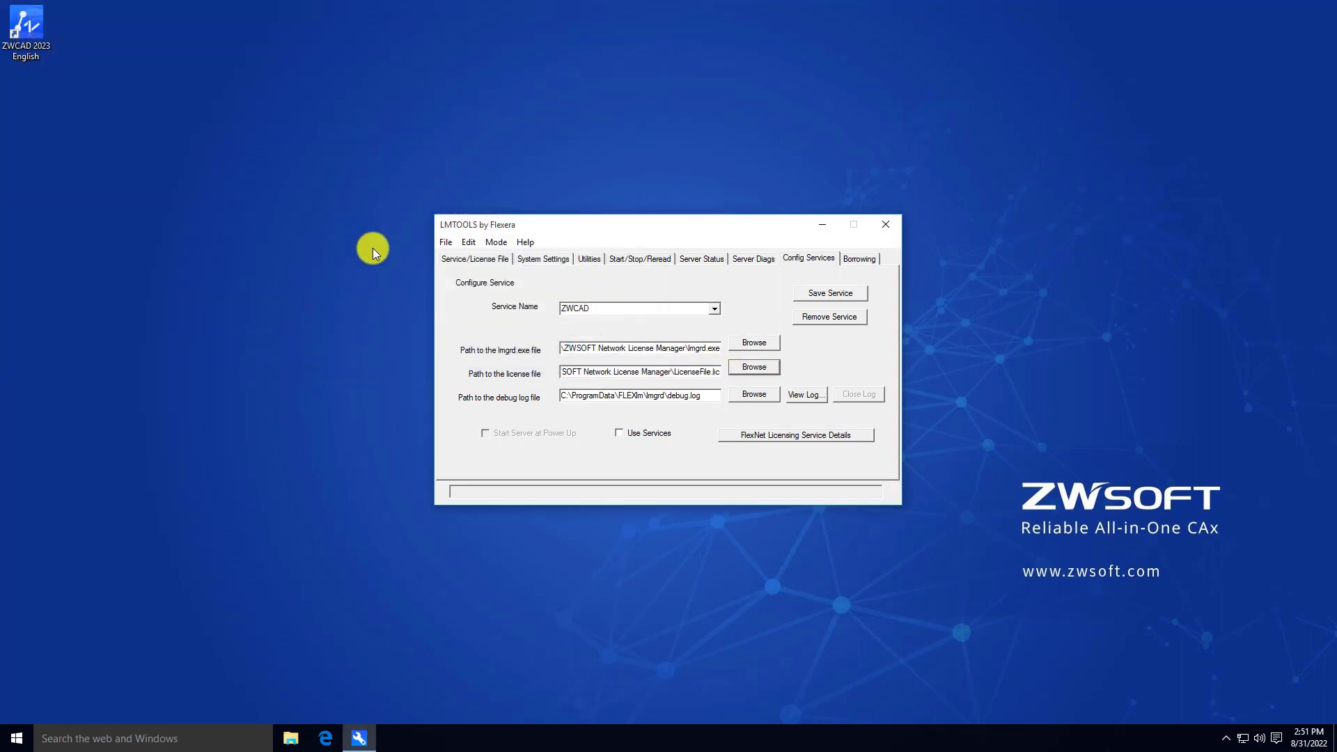
Enable Use Services and Start Server at Power Up, then save the ZWCAD service.
{"action": "left_click", "coordinate": [618, 433]}
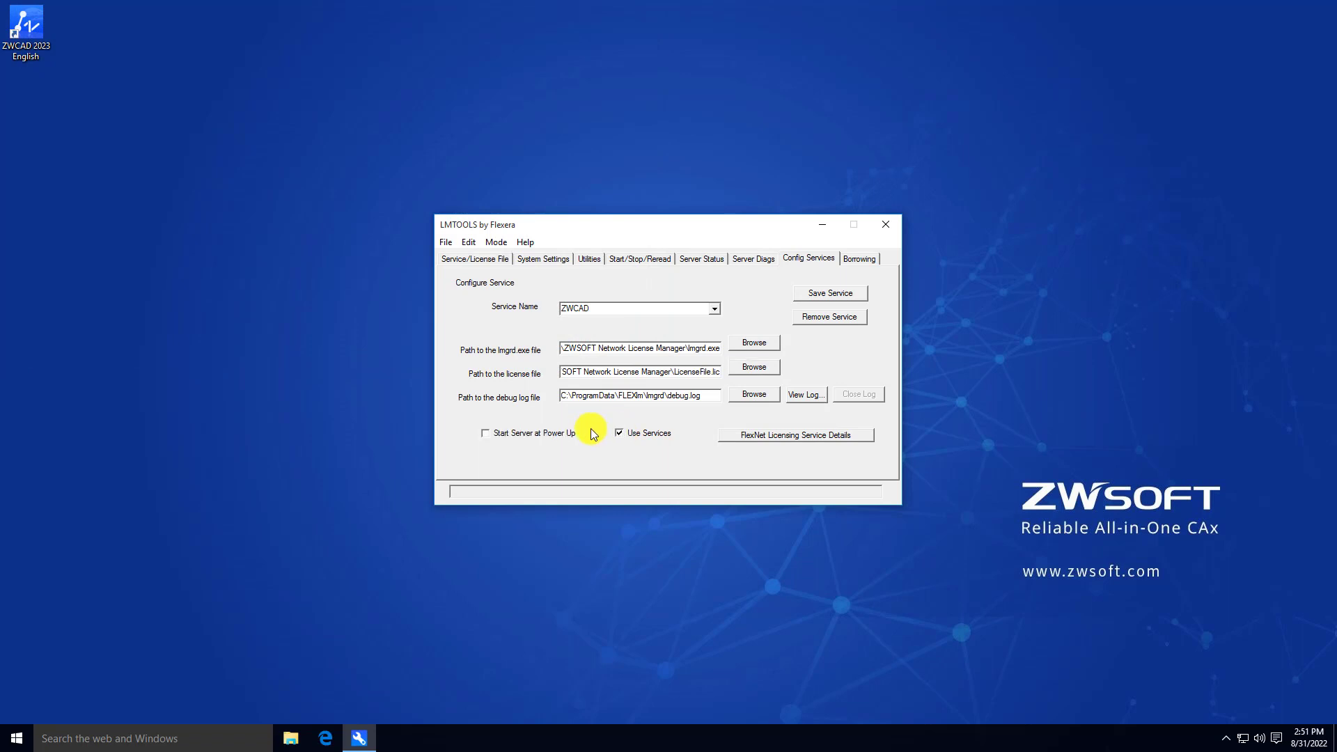
{"action": "left_click", "coordinate": [486, 433]}
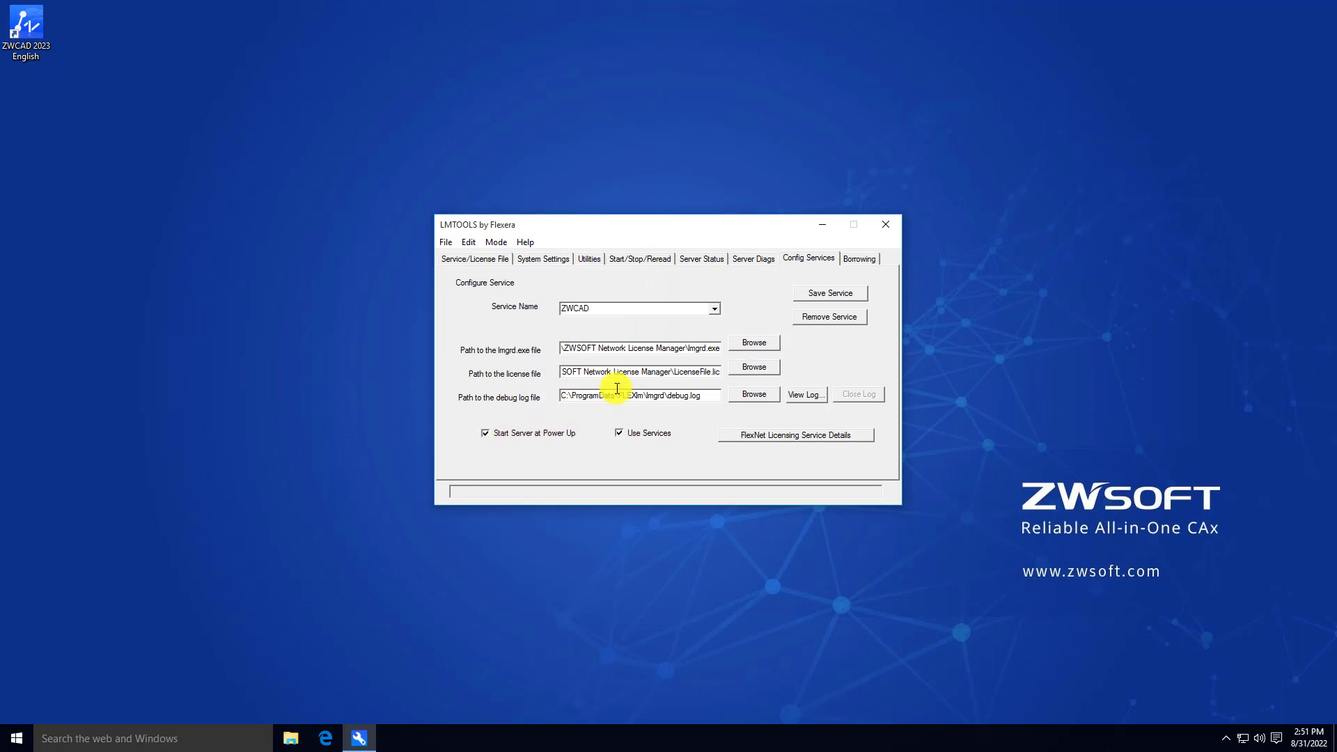
{"action": "left_click", "coordinate": [820, 295]}
{"action": "left_click", "coordinate": [635, 413]}
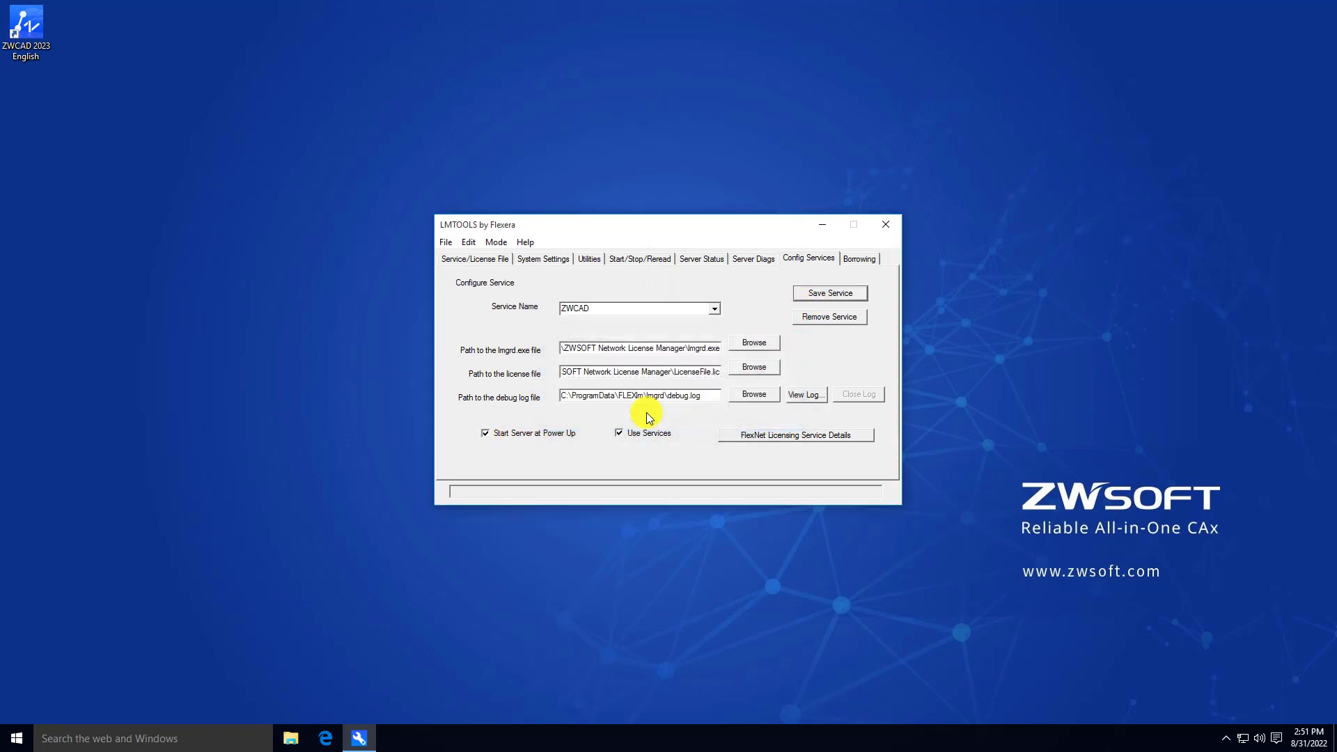
{"action": "left_click", "coordinate": [480, 263]}
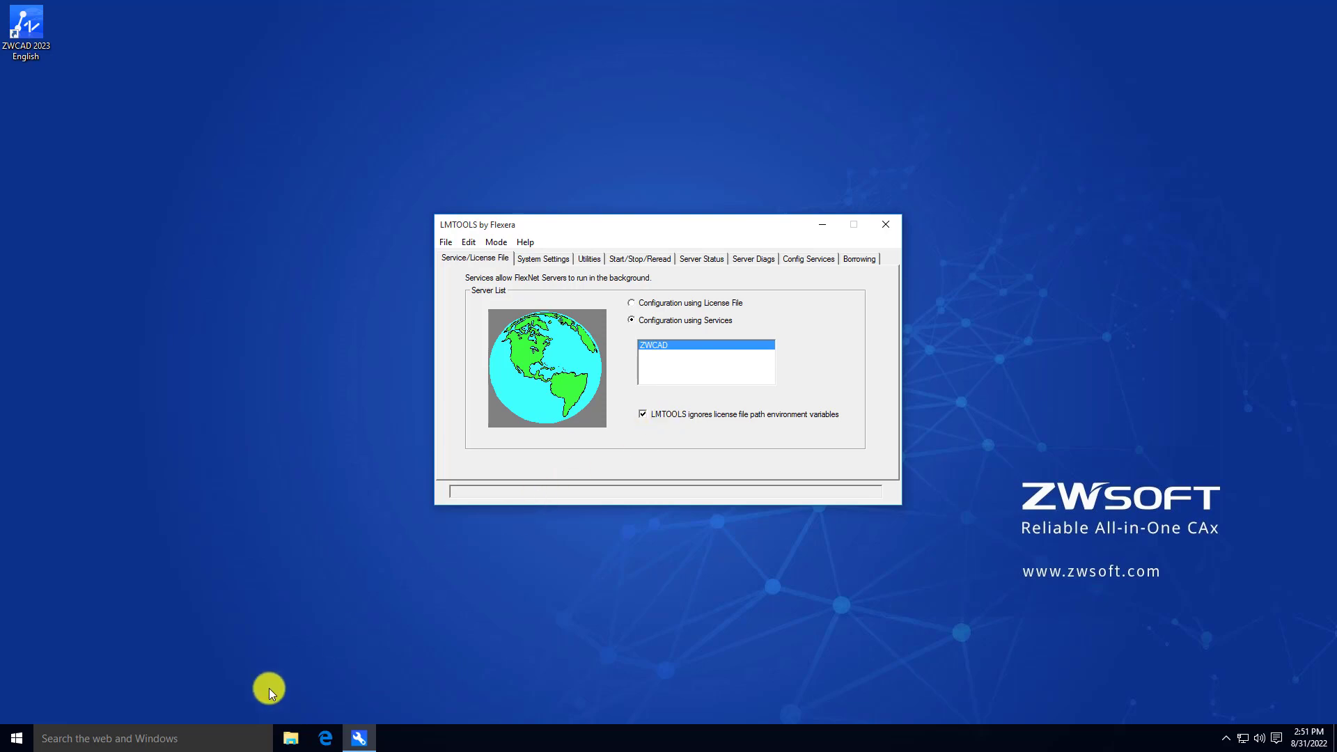
Open Windows Services via a 'serv' search and open the ZWCAD service's properties.
{"action": "left_click", "coordinate": [214, 736]}
{"action": "type", "text": "serv"}
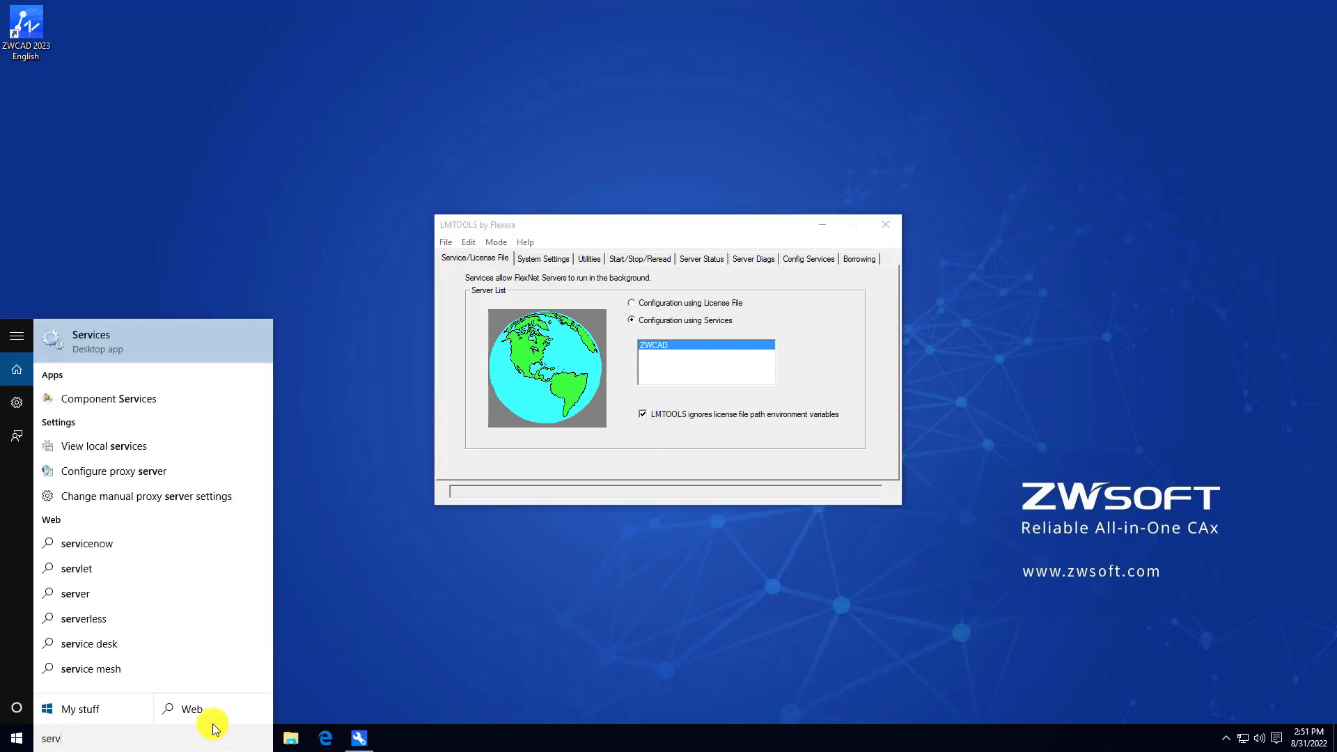
{"action": "left_click", "coordinate": [127, 353]}
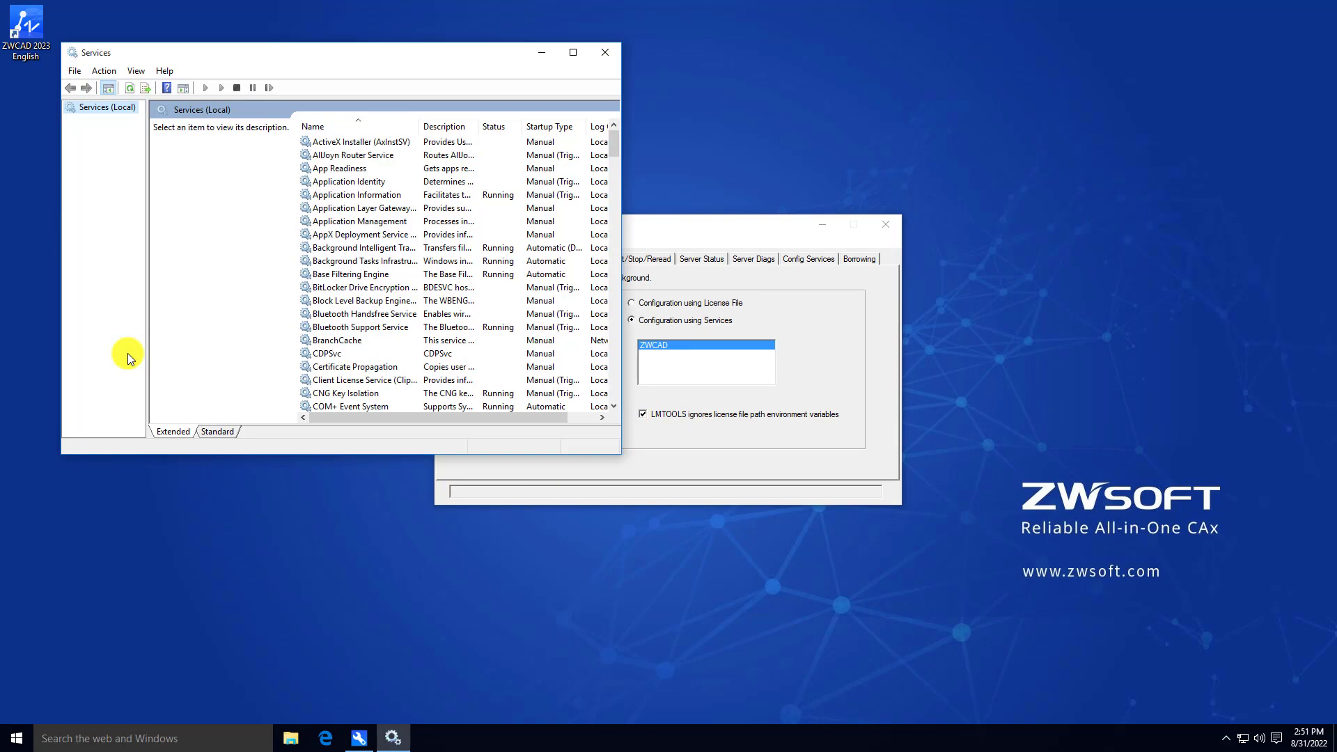
{"action": "left_click_drag", "start_coordinate": [613, 149], "coordinate": [606, 403]}
{"action": "left_click", "coordinate": [499, 393]}
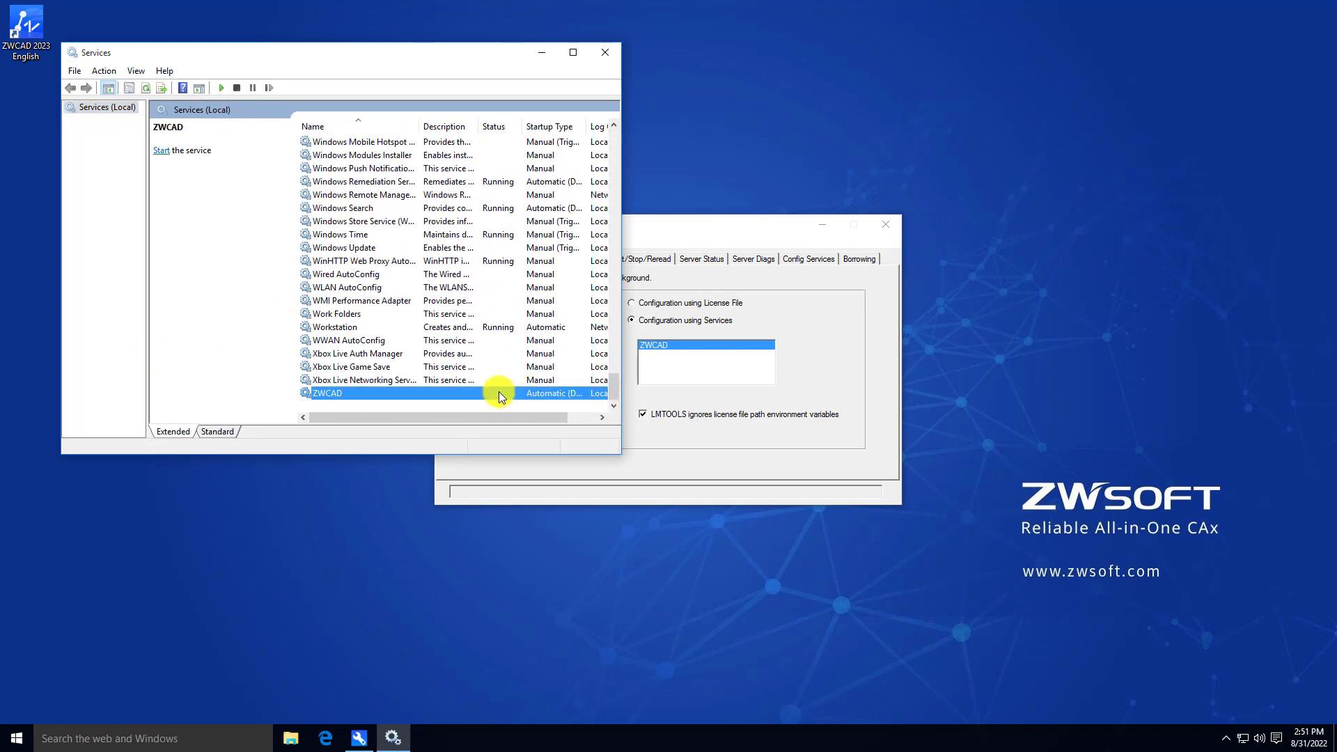
{"action": "right_click", "coordinate": [498, 393]}
{"action": "left_click", "coordinate": [555, 519]}
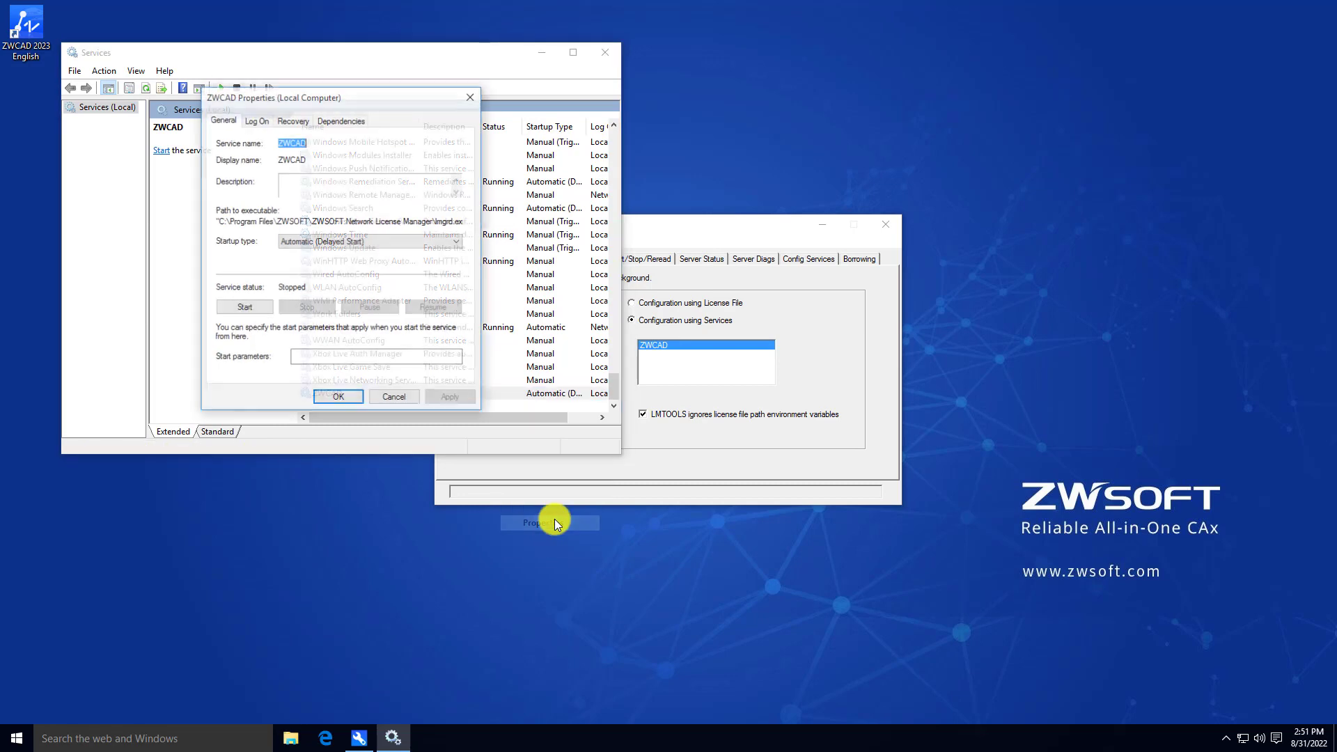
Set the ZWCAD service to log on as Local System account, then close Services.
{"action": "left_click", "coordinate": [257, 119]}
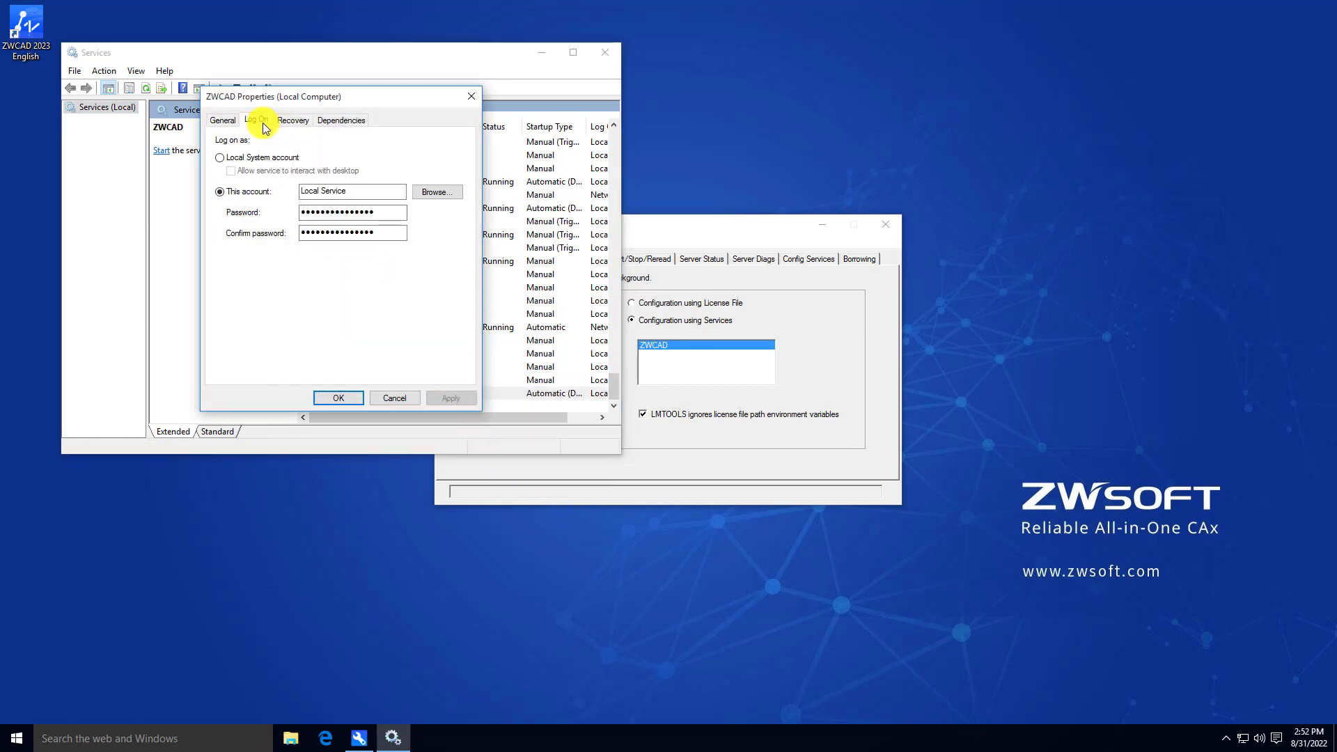
{"action": "left_click", "coordinate": [255, 158]}
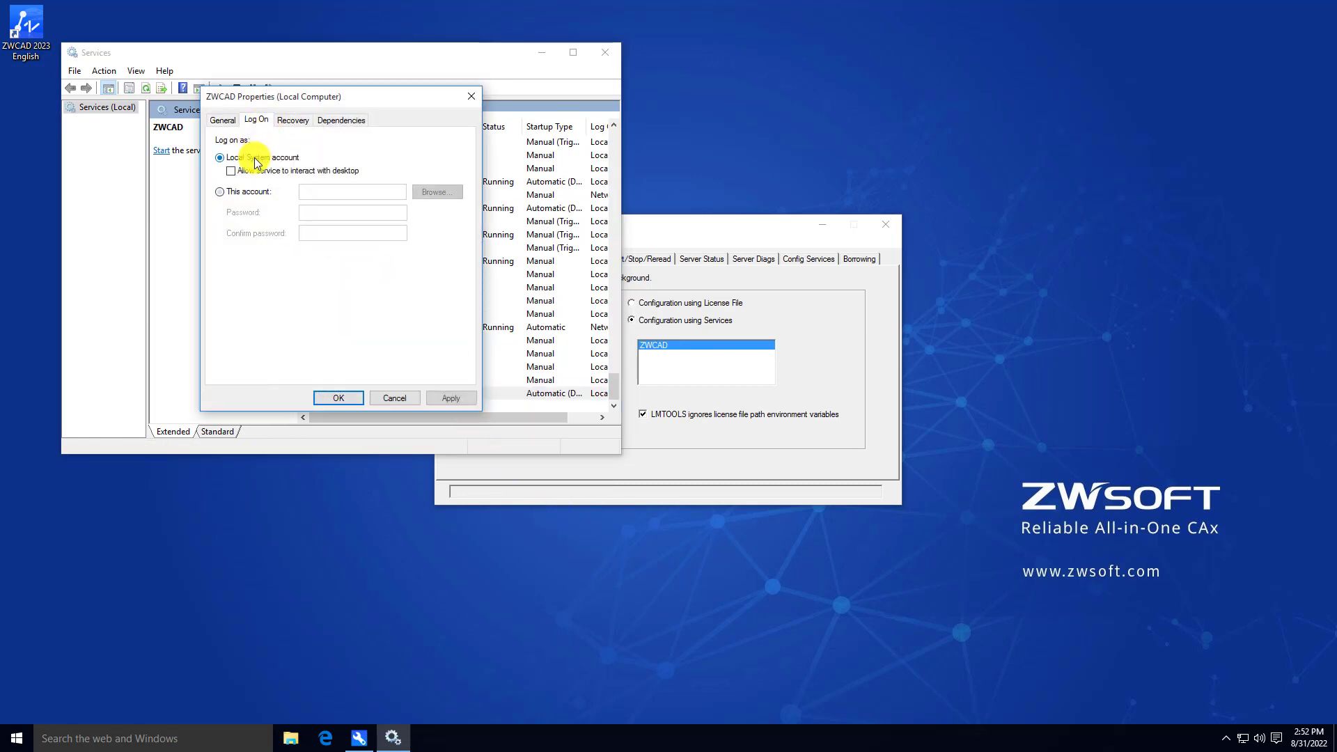
{"action": "left_click", "coordinate": [357, 398]}
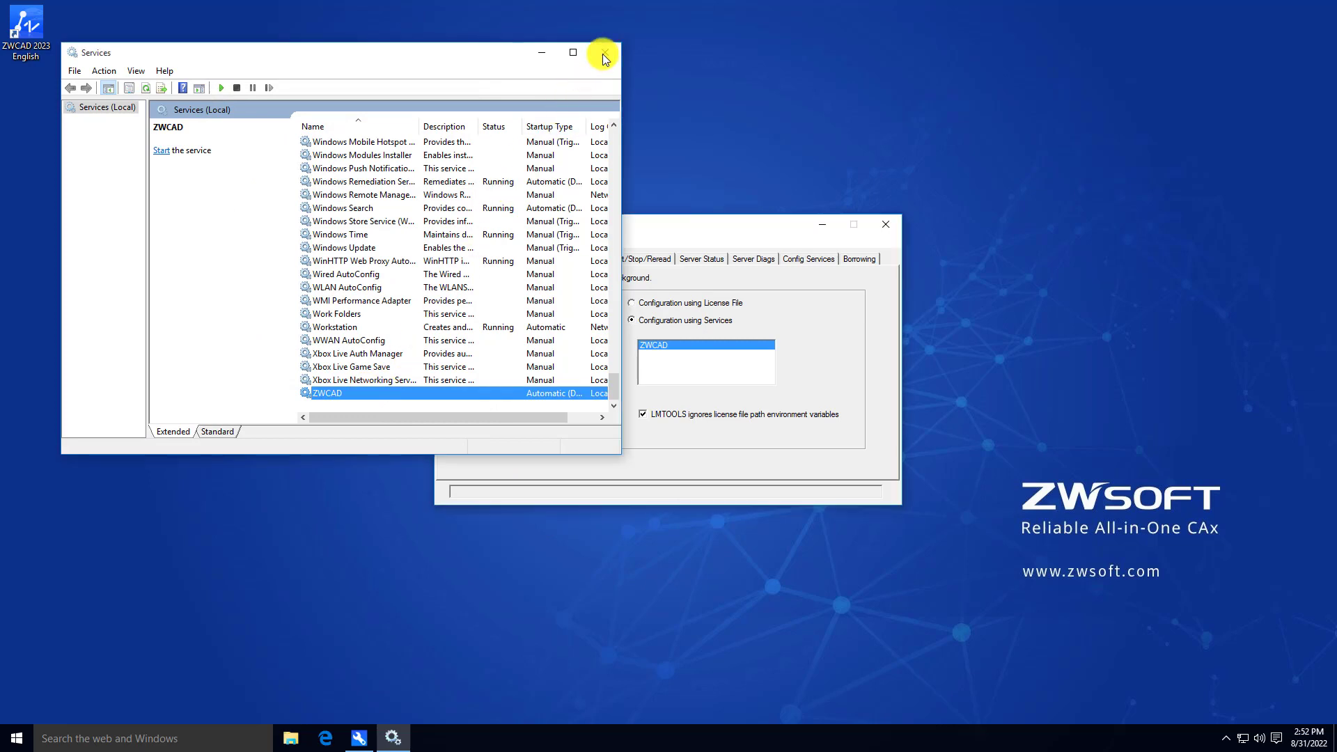
{"action": "left_click", "coordinate": [603, 53]}
{"action": "left_click", "coordinate": [637, 259]}
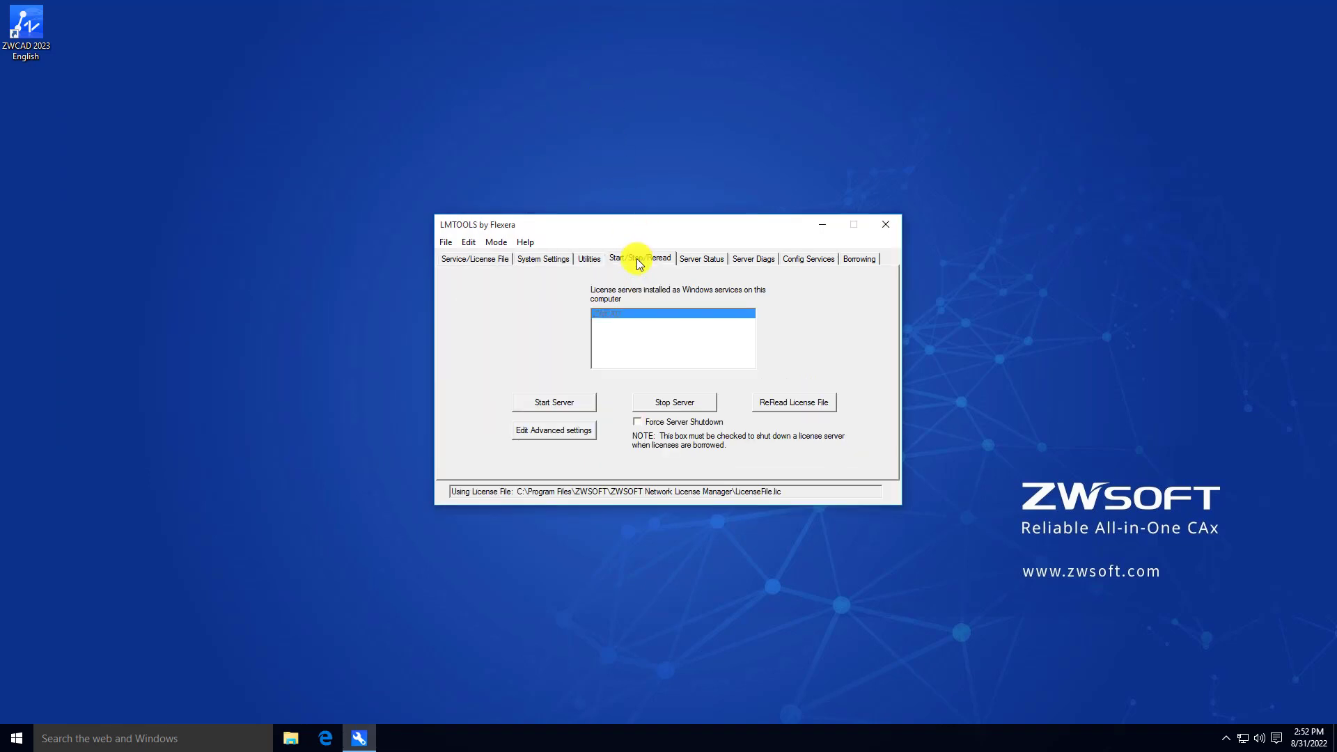
Start the ZWCAD server, verify 2 ZW2D_PRO licenses in status enquiry, and select the IPv4 address.
{"action": "left_click", "coordinate": [561, 404]}
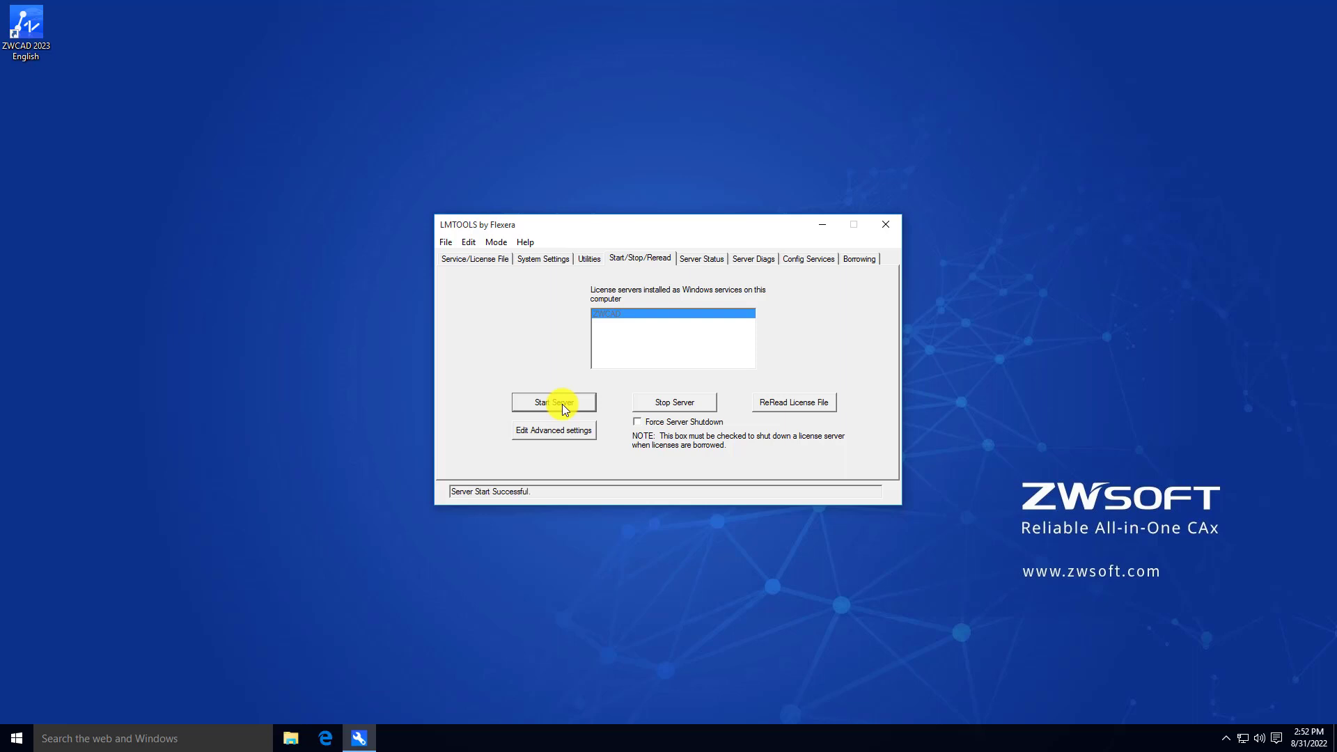
{"action": "left_click", "coordinate": [702, 259]}
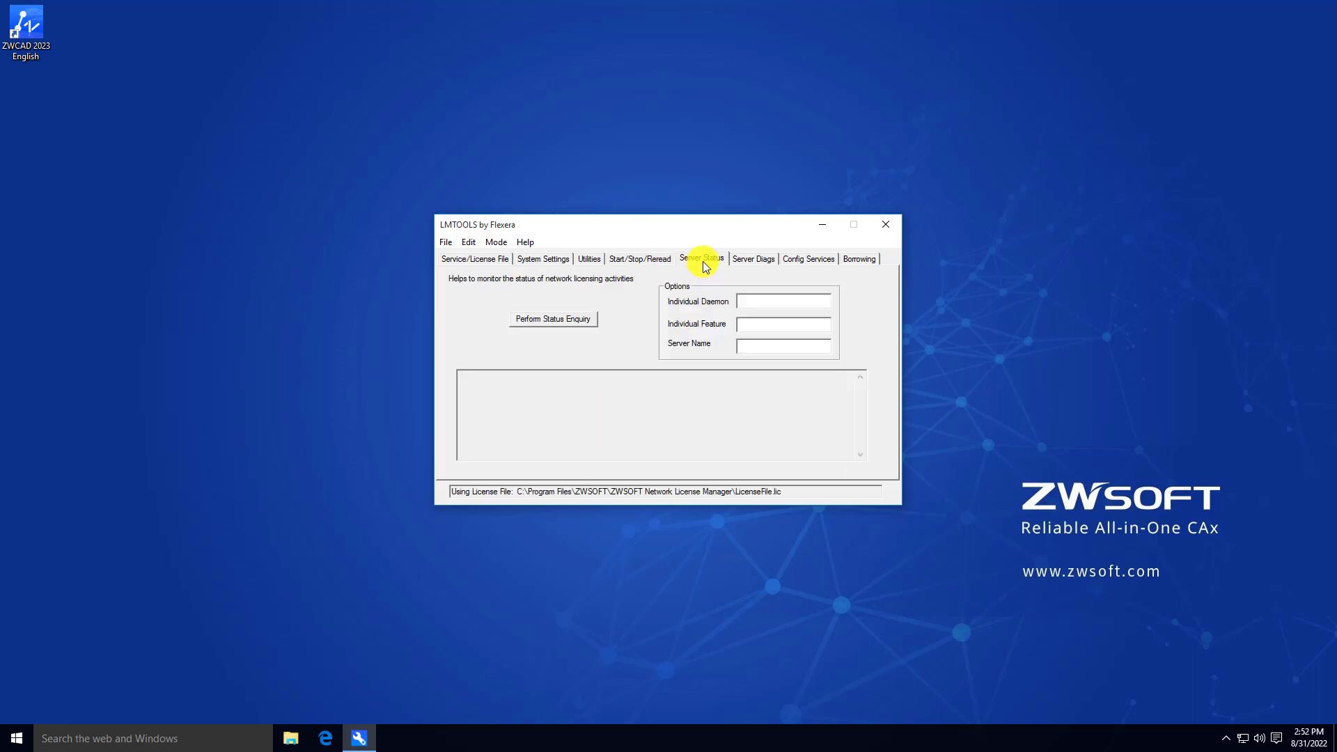
{"action": "left_click", "coordinate": [591, 323]}
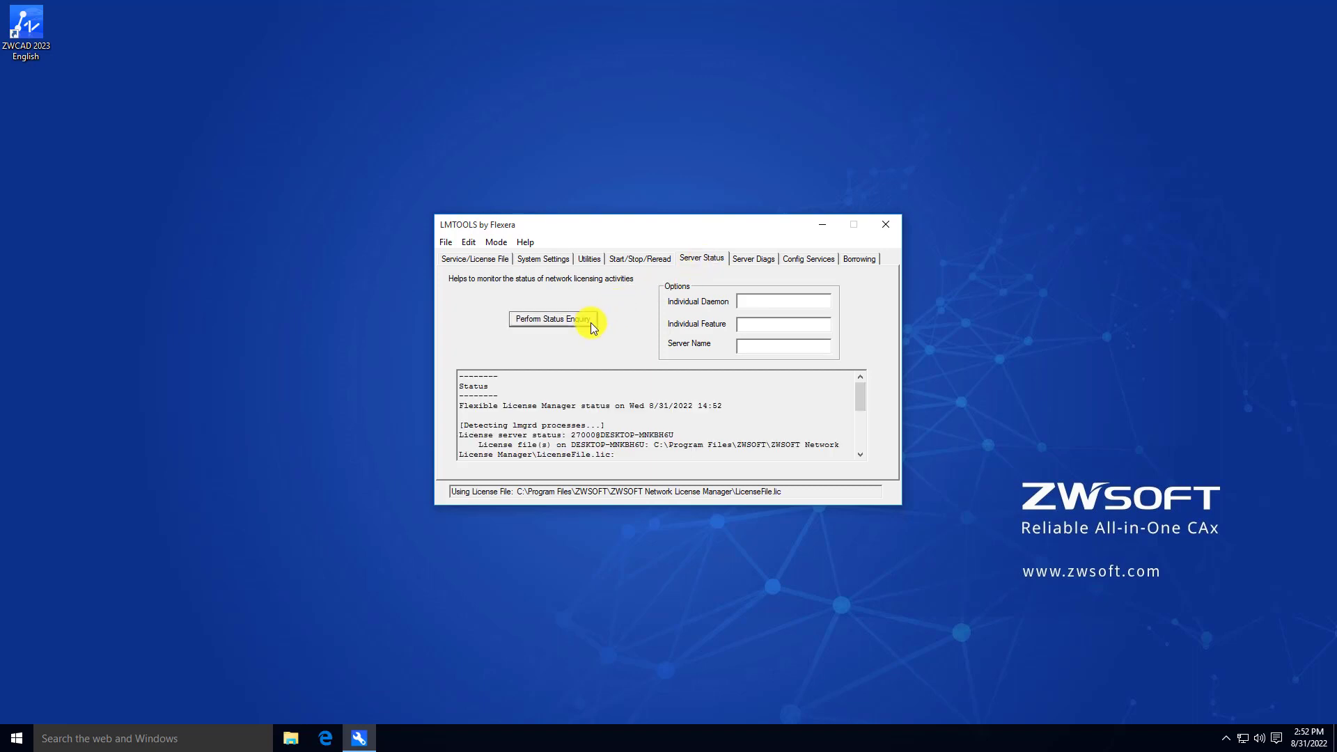
{"action": "left_click_drag", "start_coordinate": [863, 411], "coordinate": [861, 456]}
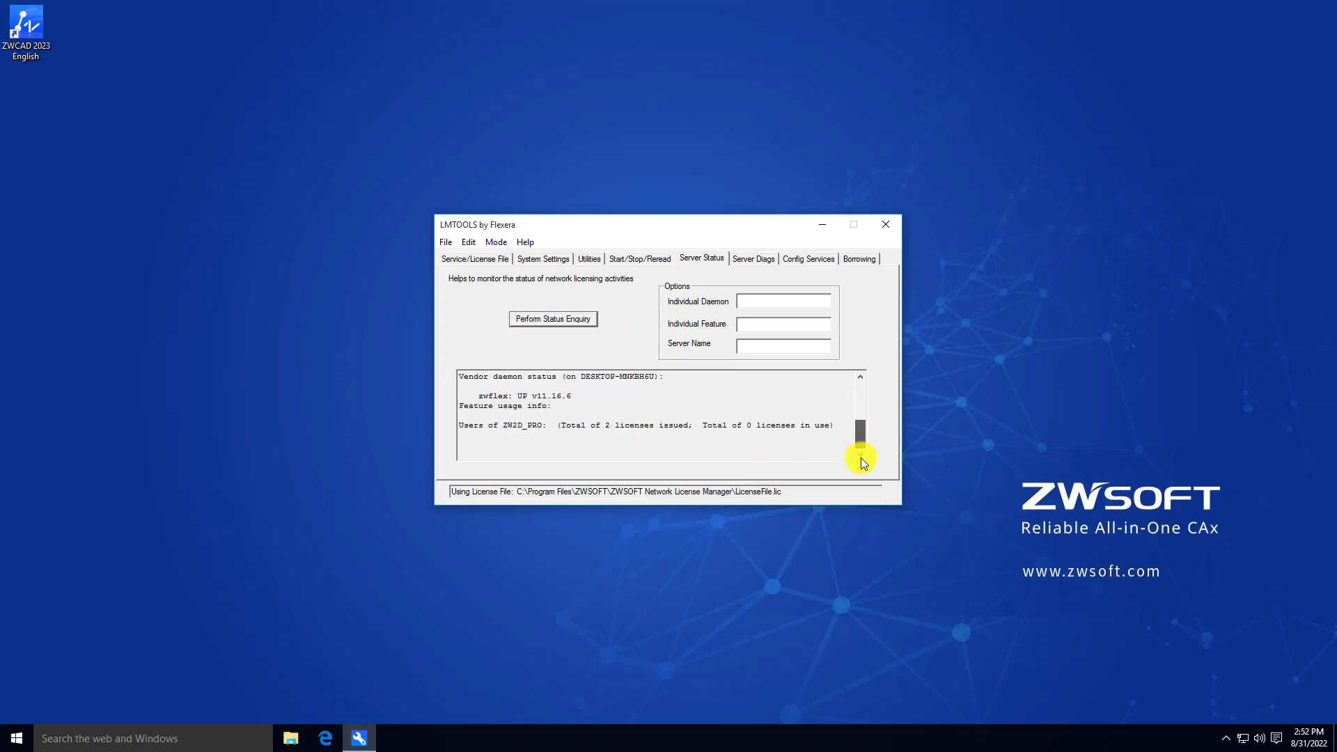
{"action": "left_click", "coordinate": [555, 259]}
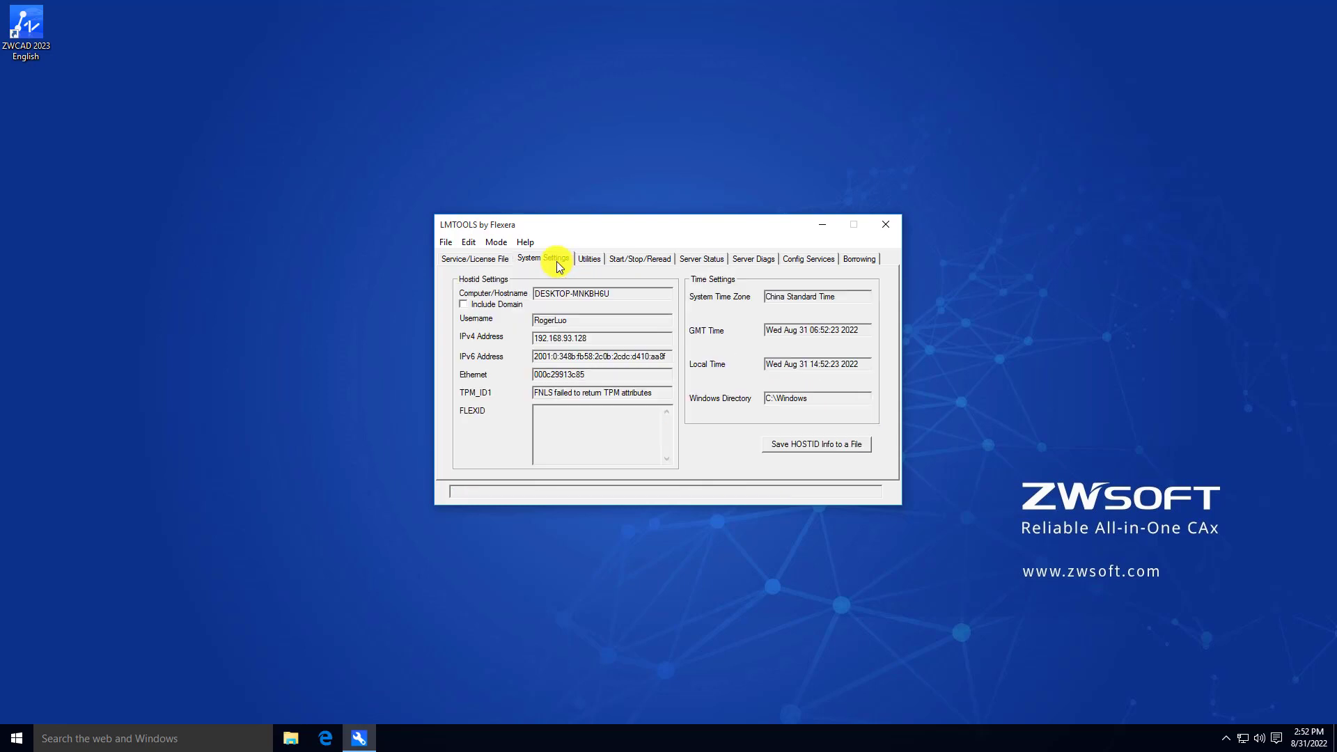
{"action": "left_click_drag", "start_coordinate": [603, 340], "coordinate": [522, 338]}
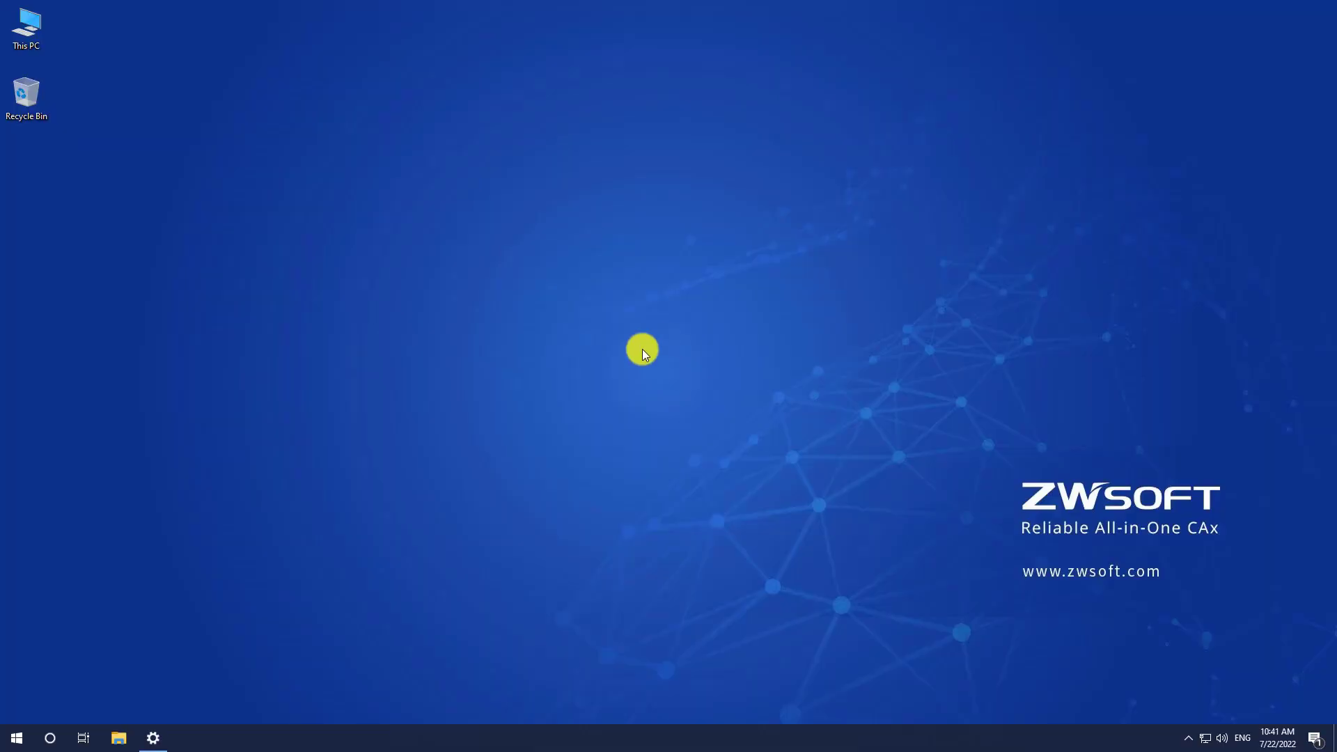
Launch Network License Configuration from the ZWSOFT Network License Manager Start menu folder.
{"action": "left_click", "coordinate": [18, 735]}
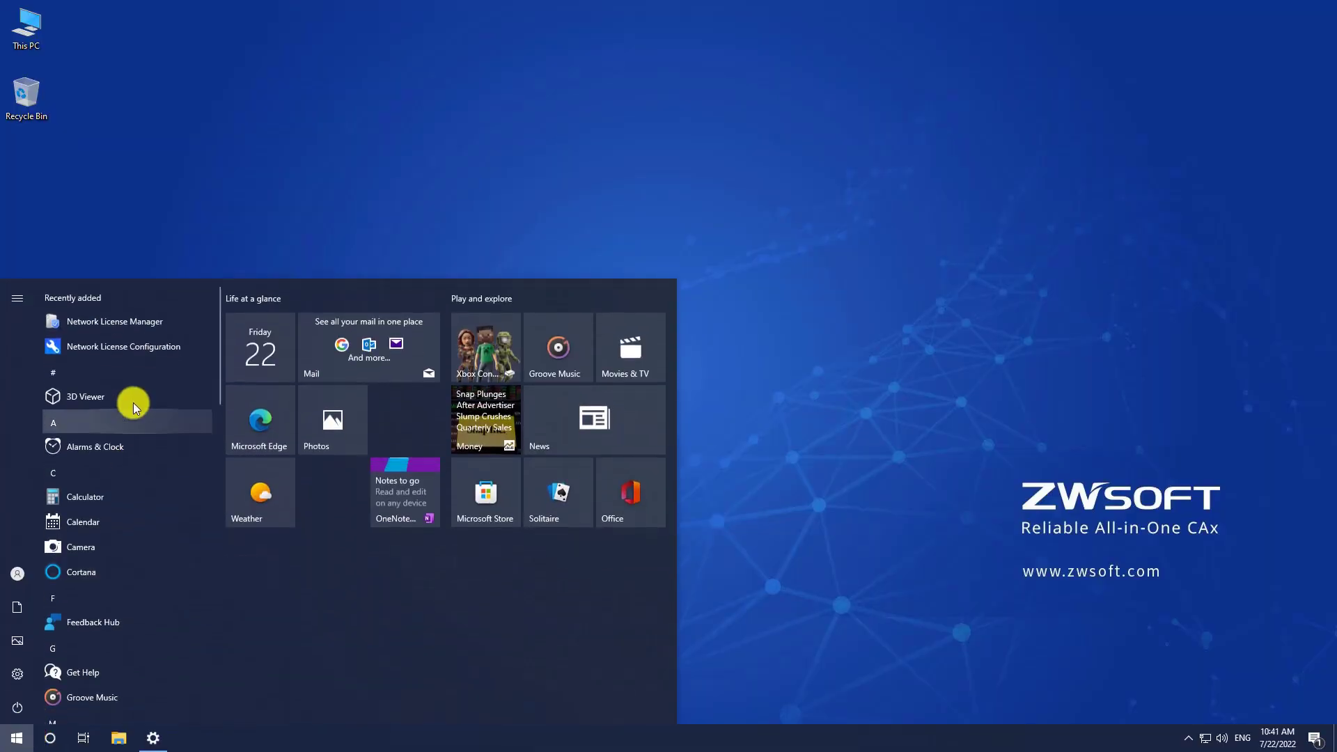
{"action": "left_click", "coordinate": [145, 291]}
{"action": "left_click", "coordinate": [70, 627]}
{"action": "left_click", "coordinate": [108, 670]}
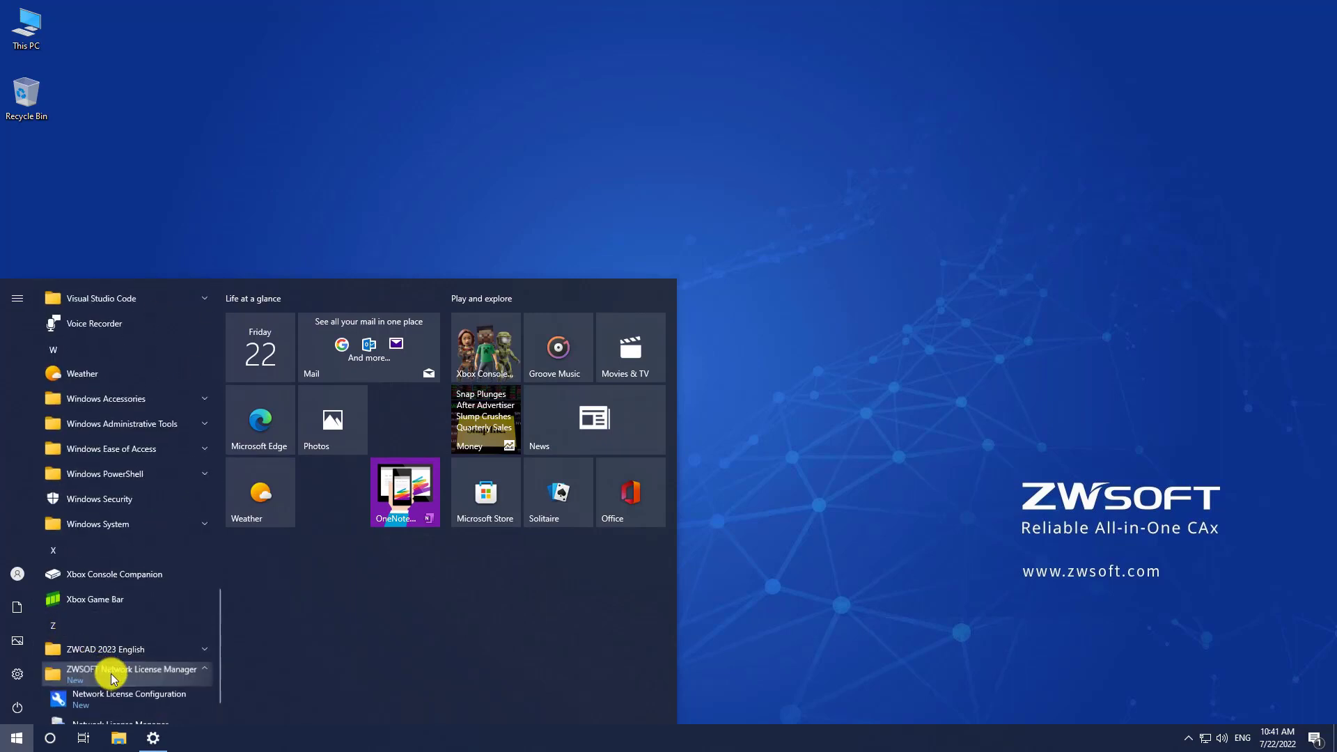
{"action": "left_click", "coordinate": [119, 694]}
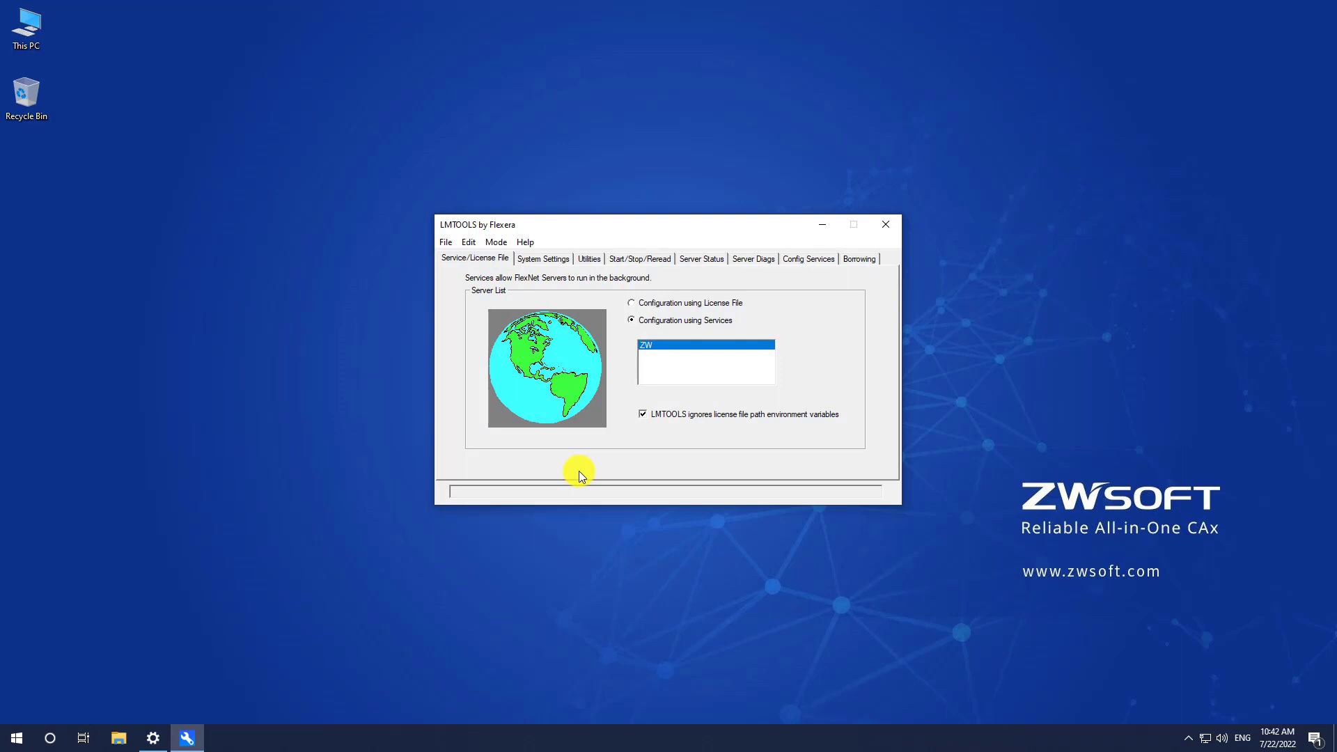
Stop the license server with Force Server Shutdown enabled.
{"action": "left_click", "coordinate": [639, 259]}
{"action": "left_click", "coordinate": [637, 422]}
{"action": "left_click", "coordinate": [657, 407]}
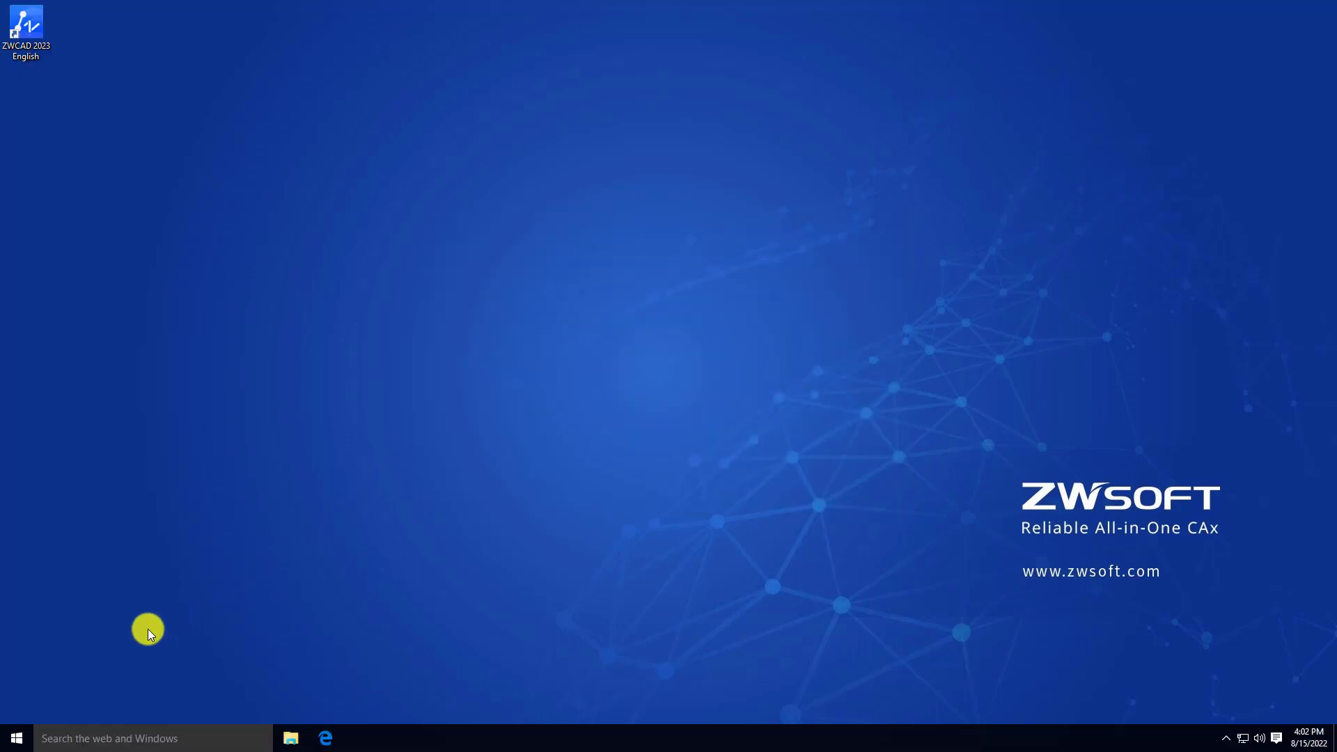
Launch Network License Manager from All apps and choose return on the ZWCAD 2023 Professional card.
{"action": "left_click", "coordinate": [16, 736]}
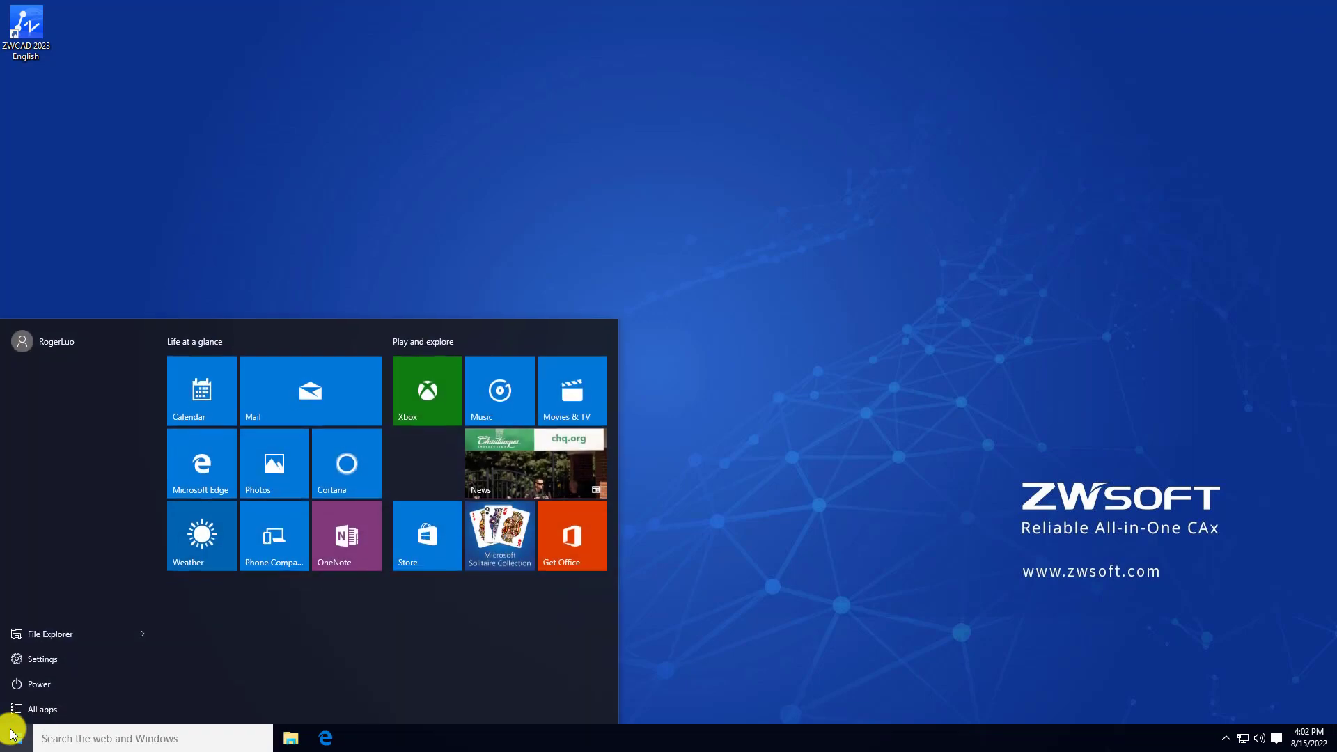
{"action": "left_click", "coordinate": [33, 713]}
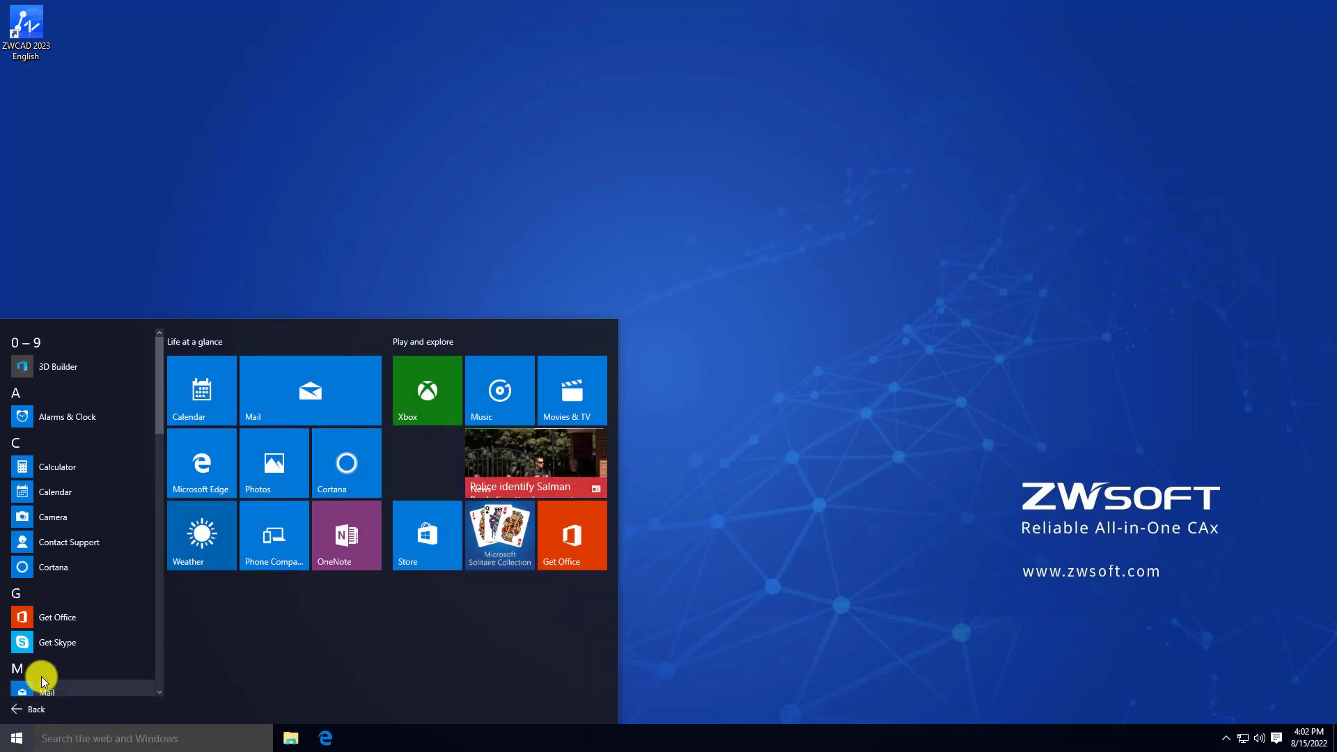
{"action": "left_click", "coordinate": [40, 673]}
{"action": "left_click", "coordinate": [25, 632]}
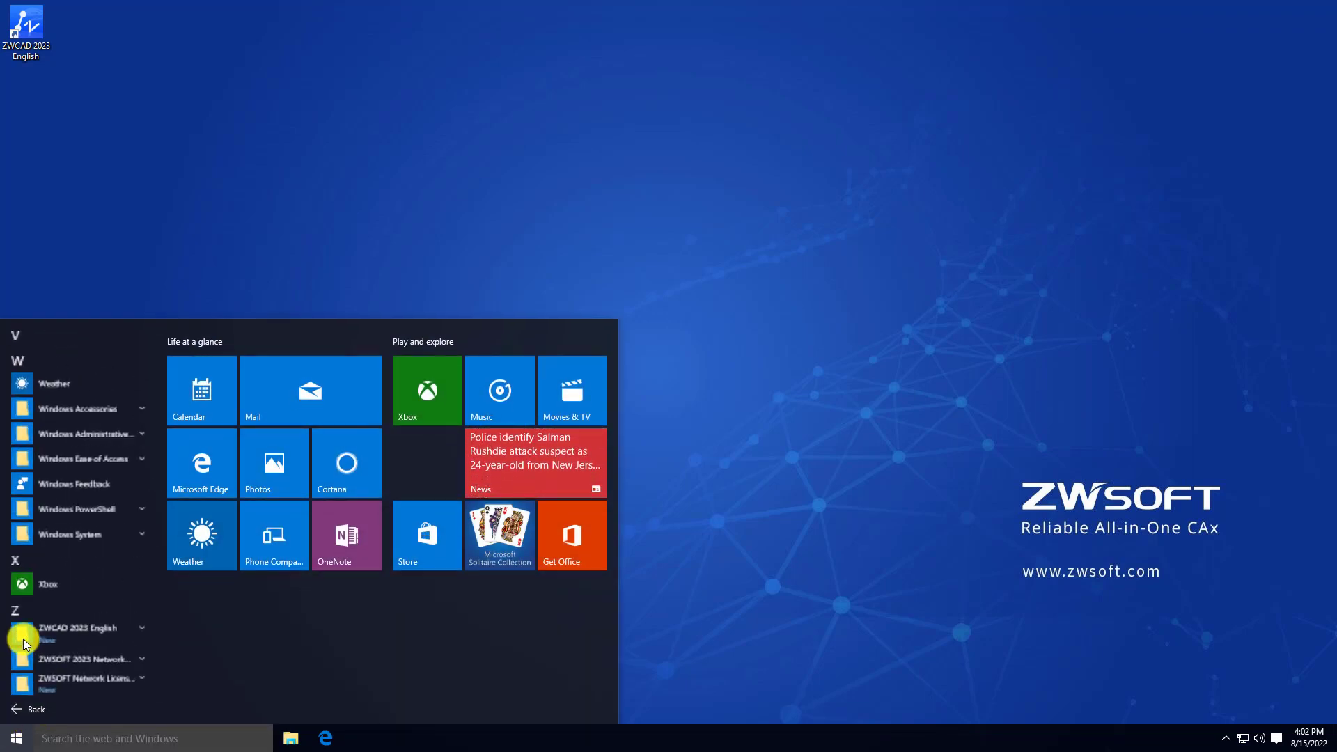
{"action": "left_click", "coordinate": [85, 679]}
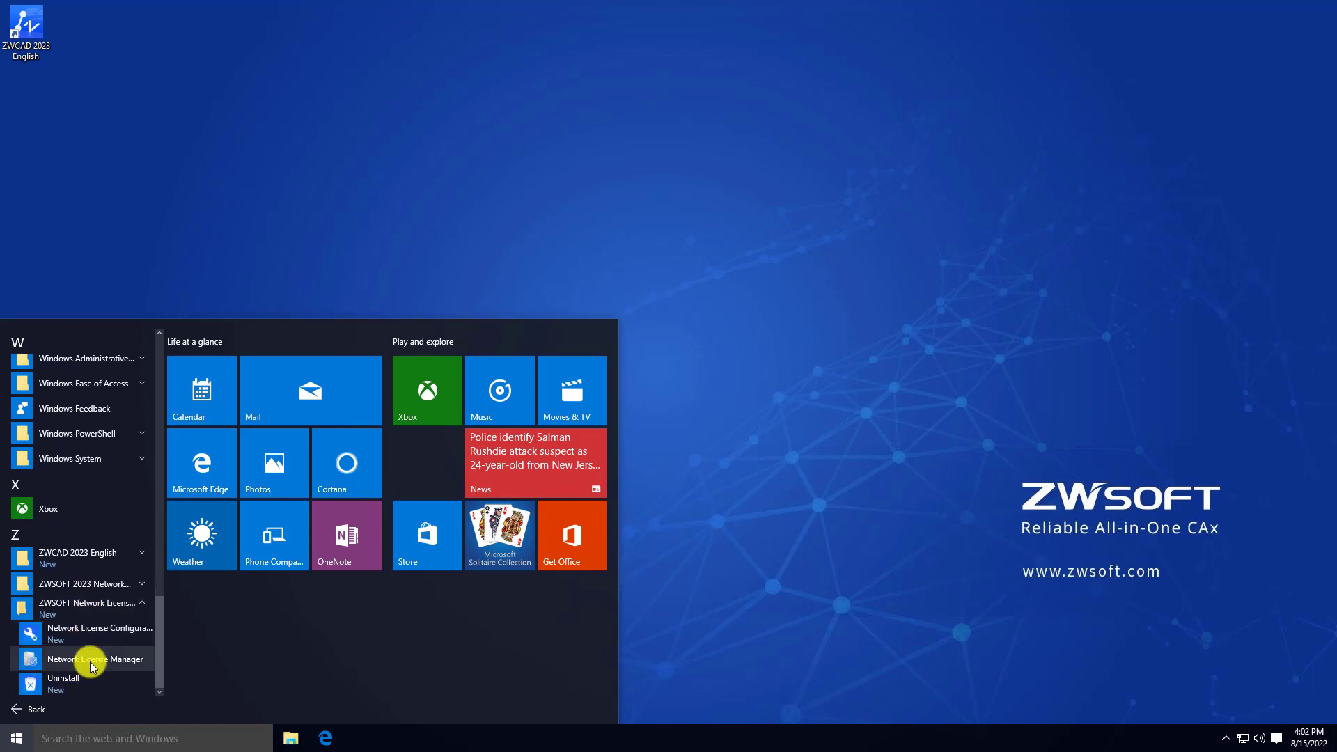
{"action": "left_click", "coordinate": [90, 661]}
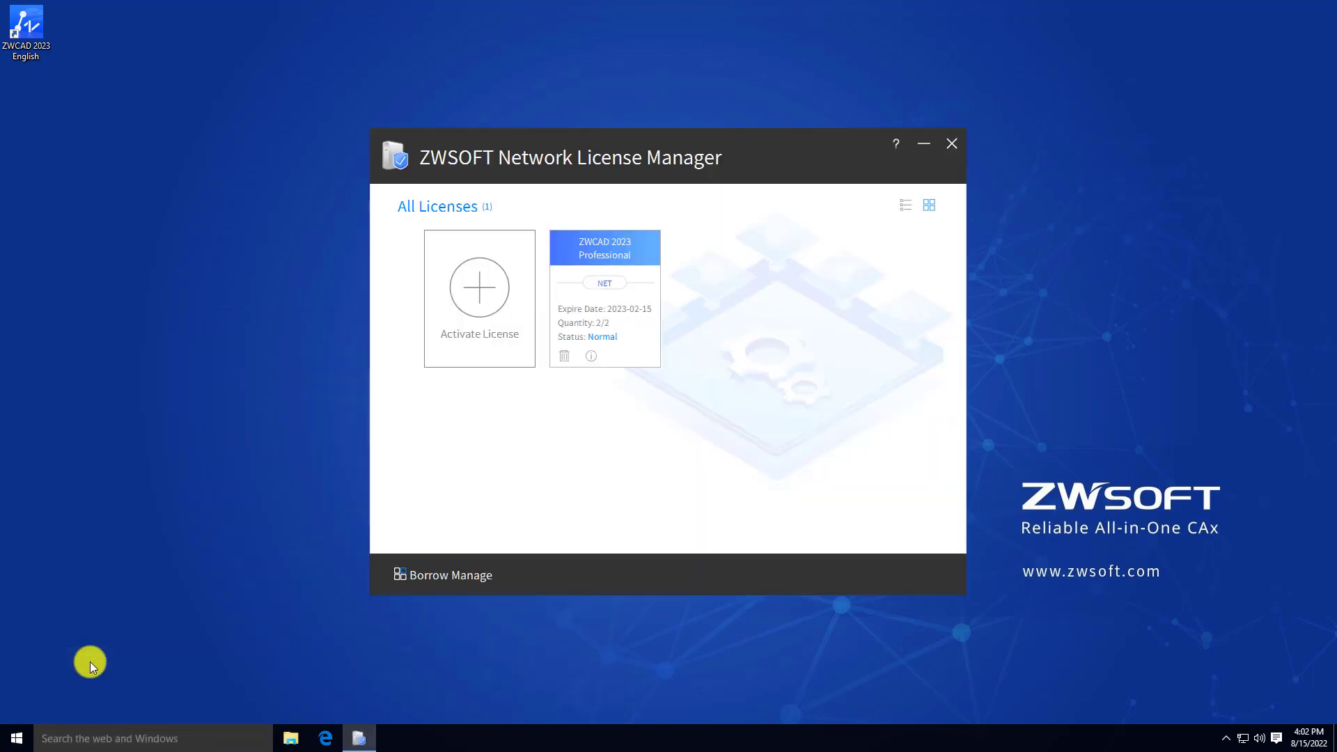
{"action": "left_click", "coordinate": [564, 357]}
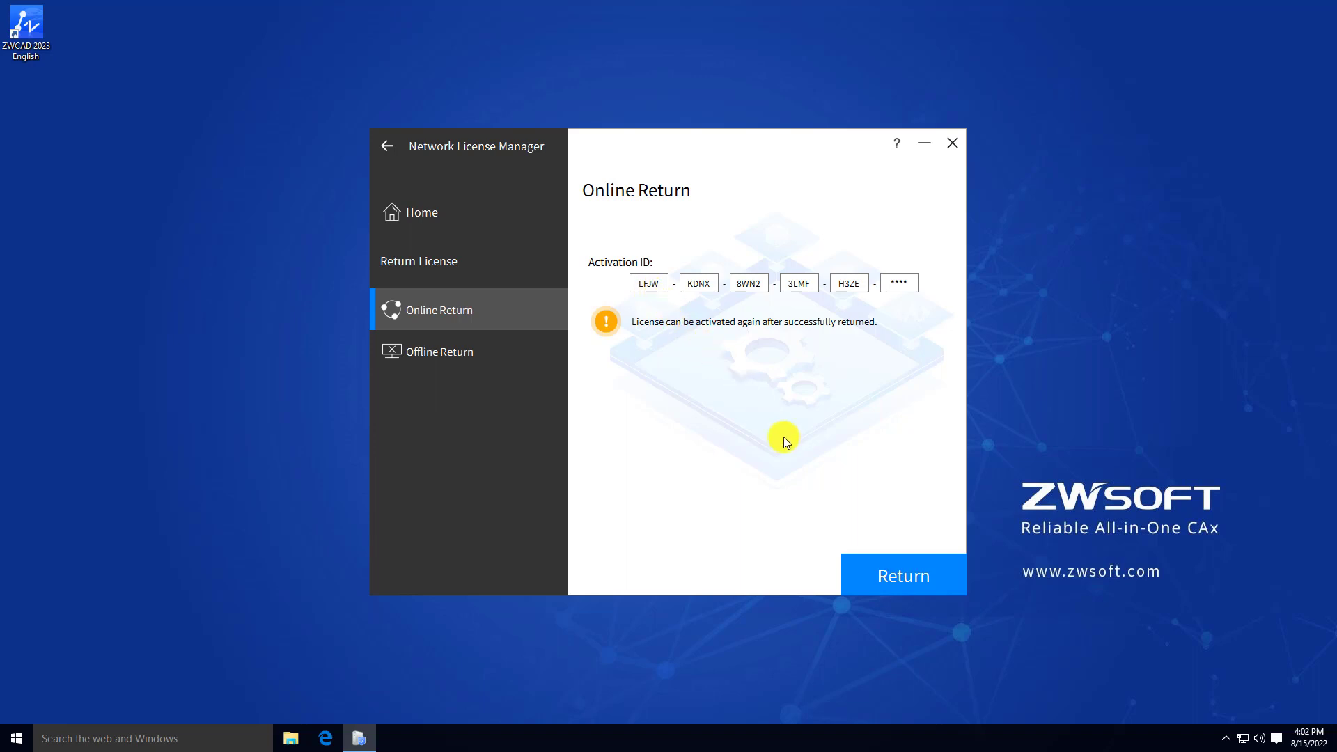
Return the ZWCAD 2023 Professional license online and finish, leaving 0 licenses activated.
{"action": "left_click", "coordinate": [919, 583]}
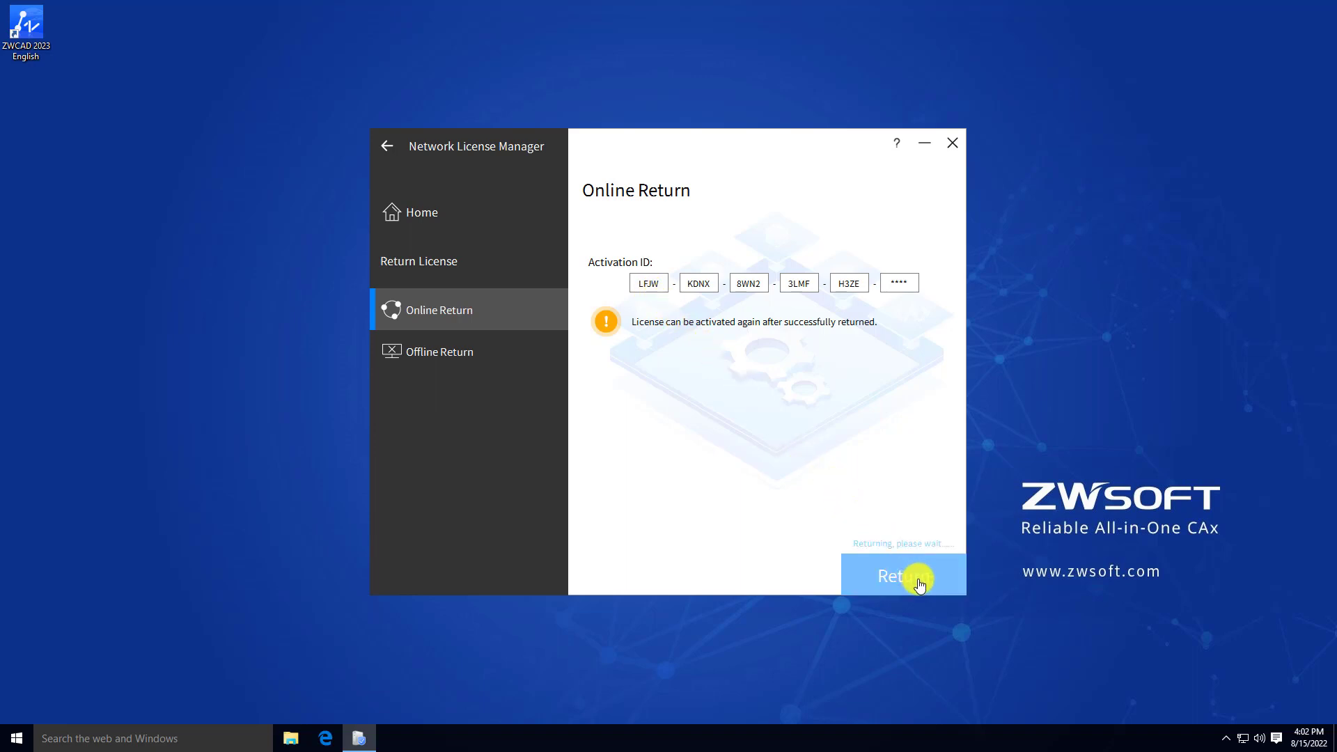
{"action": "left_click", "coordinate": [919, 583]}
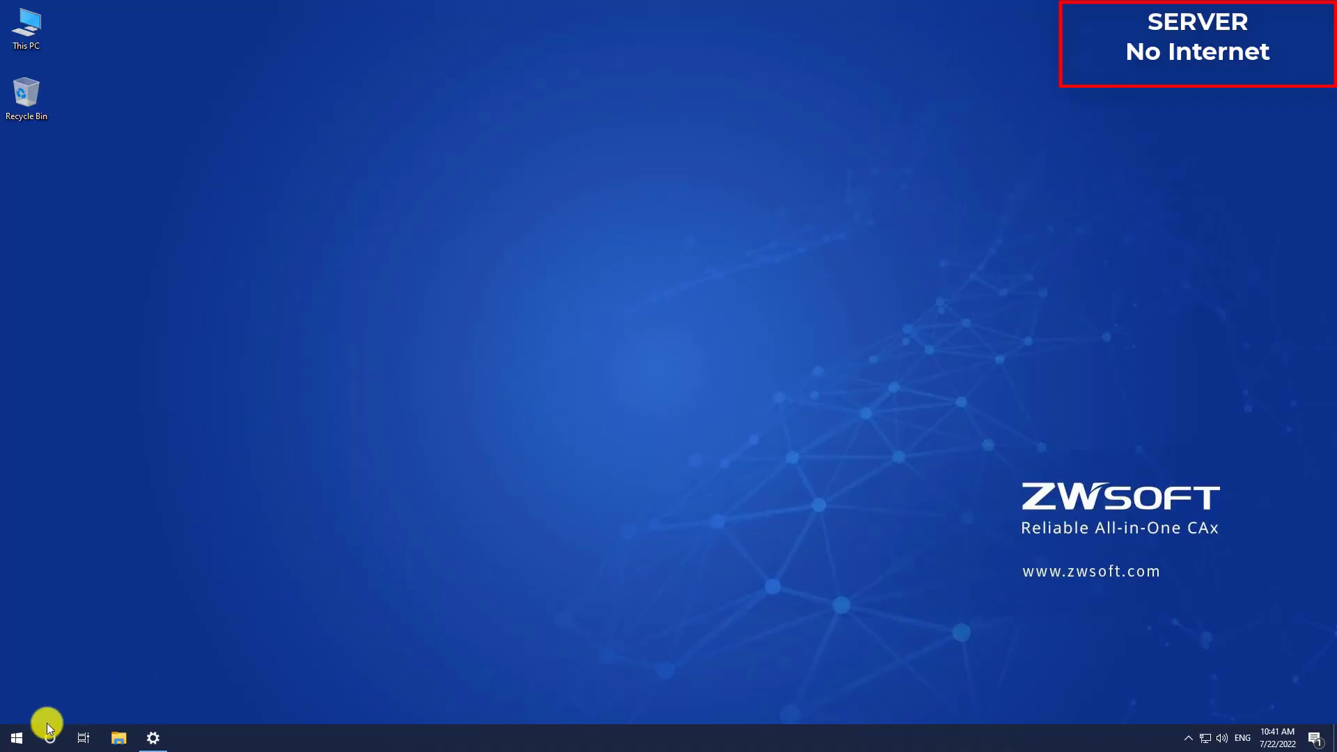
On the offline server, launch Network License Configuration from the Start menu.
{"action": "left_click", "coordinate": [21, 735]}
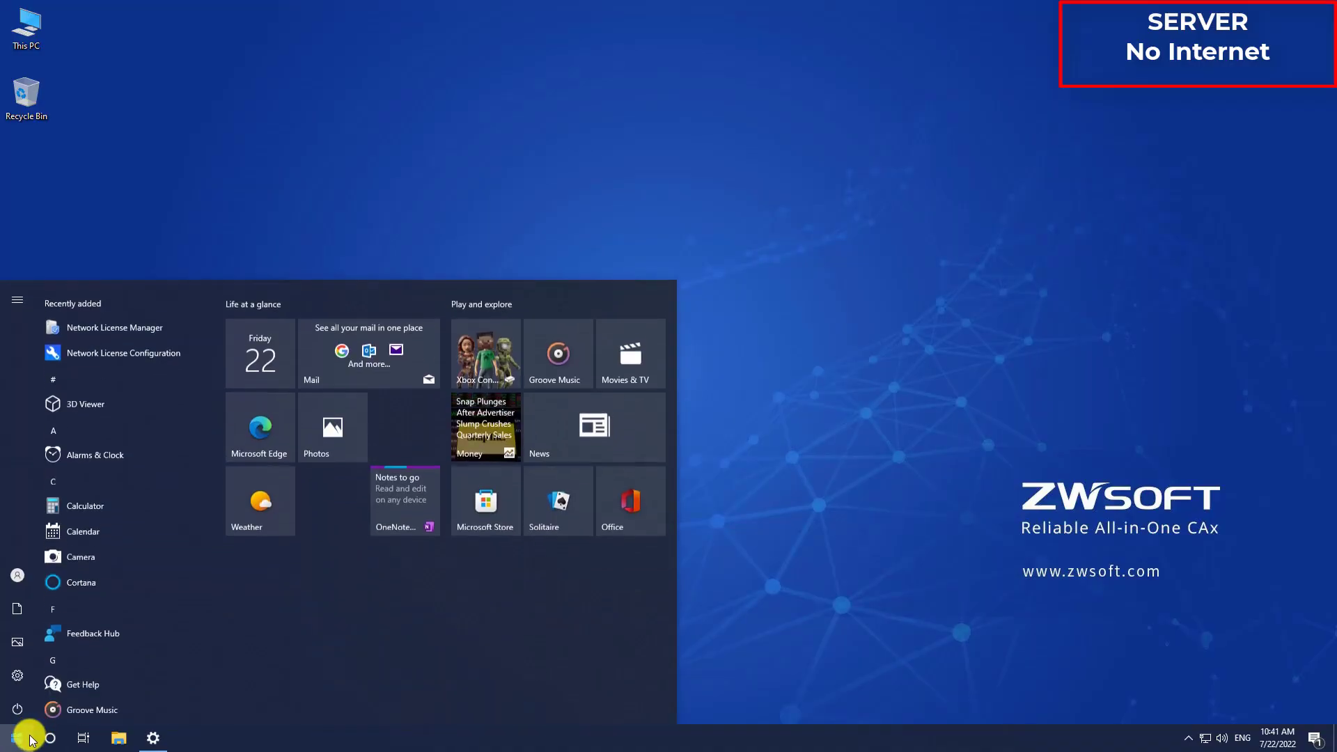
{"action": "left_click", "coordinate": [144, 291]}
{"action": "left_click", "coordinate": [69, 626]}
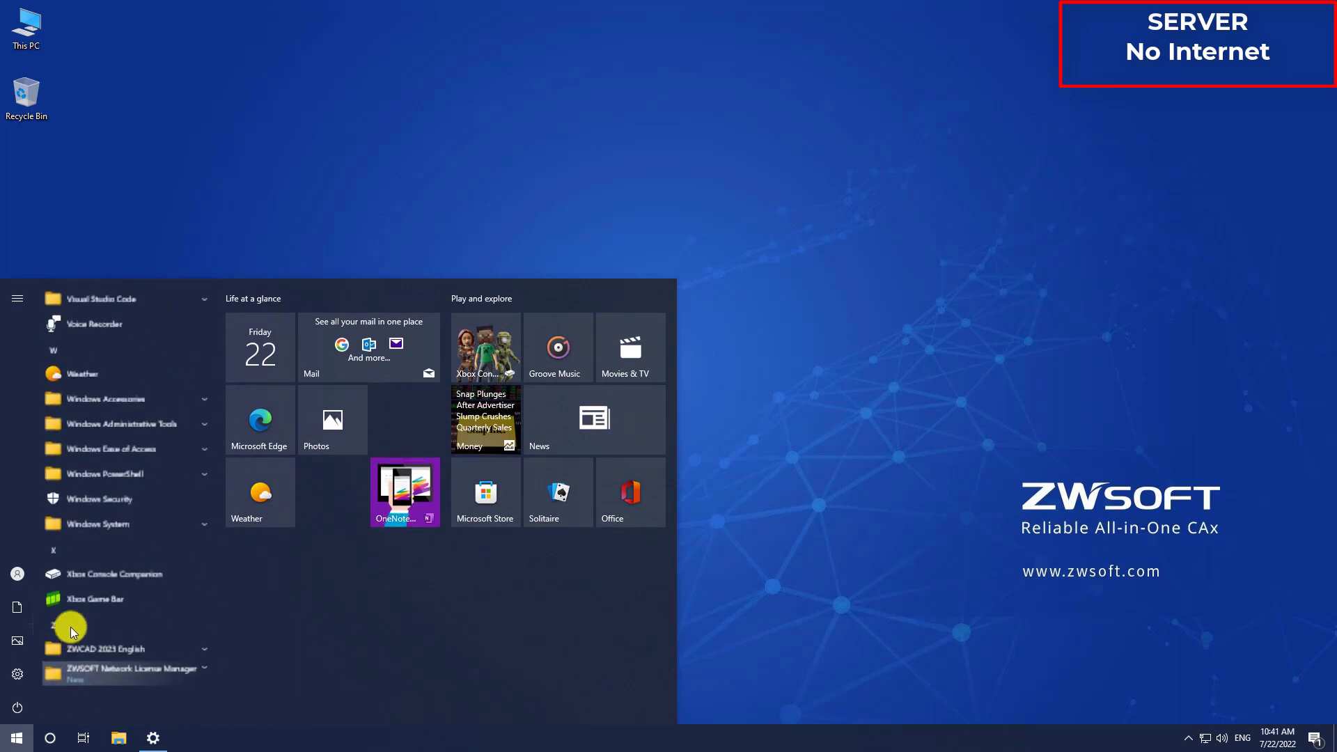
{"action": "left_click", "coordinate": [104, 671]}
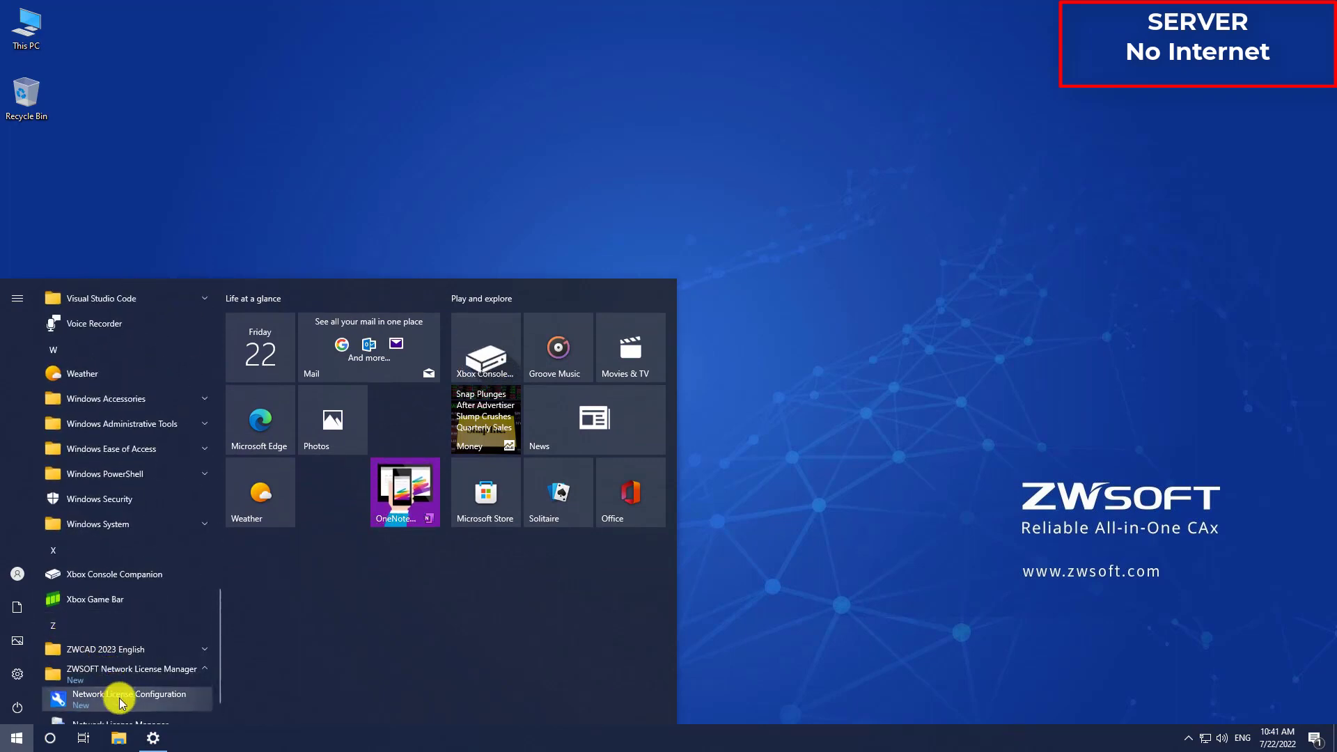
{"action": "left_click", "coordinate": [119, 697]}
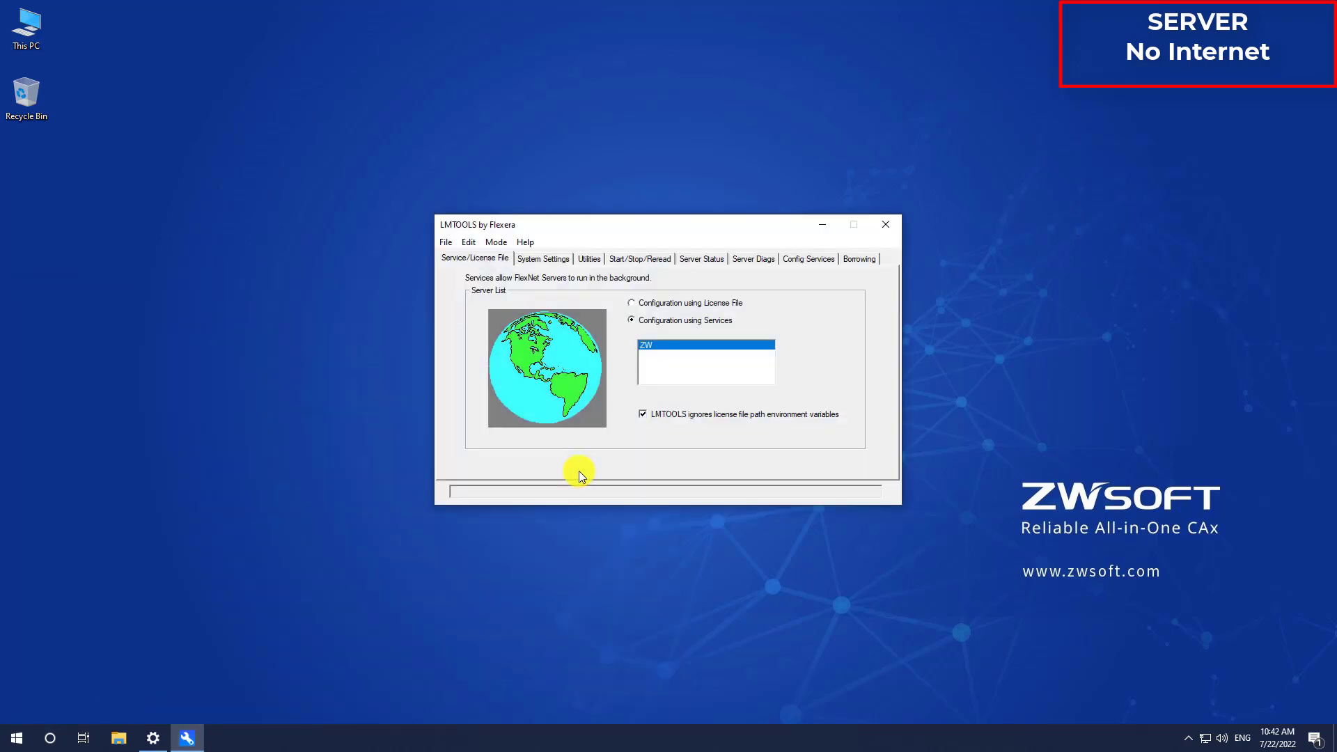
Force-stop the license server using Force Server Shutdown on Start/Stop/Reread.
{"action": "left_click", "coordinate": [641, 261]}
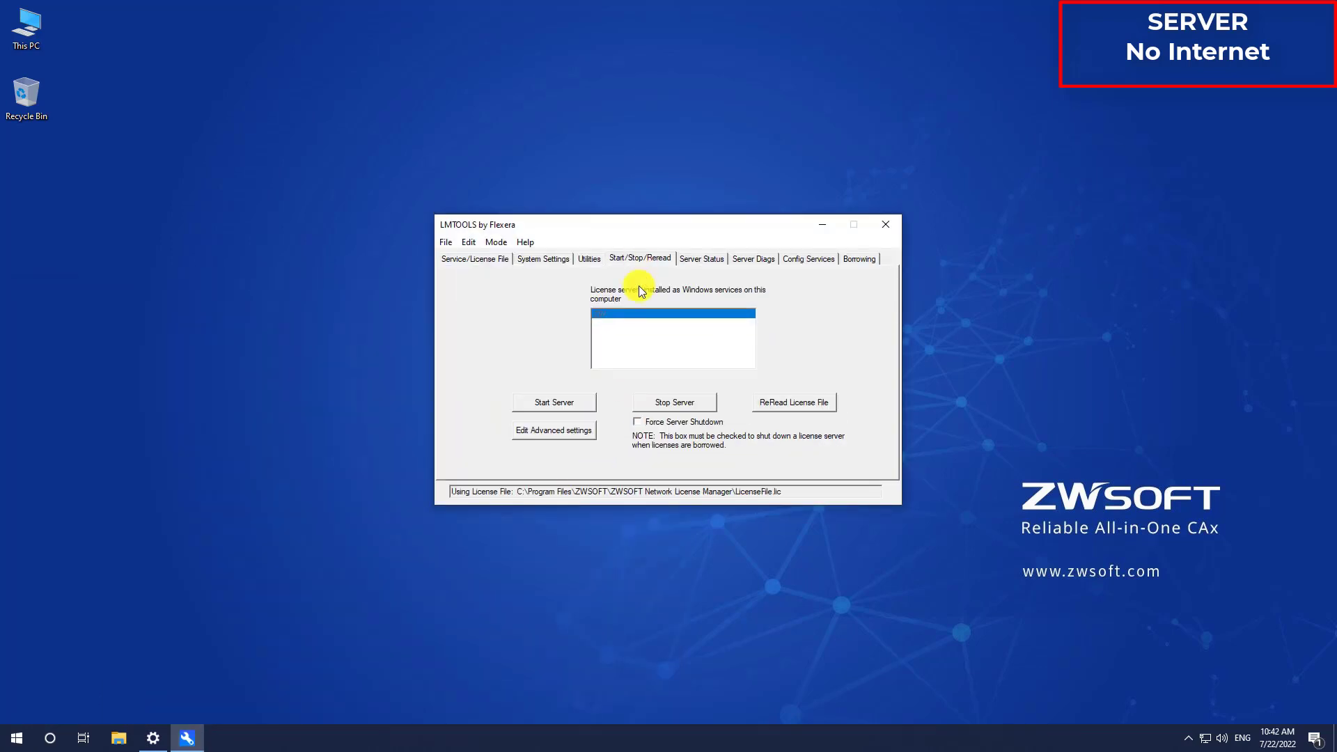
{"action": "left_click", "coordinate": [638, 424]}
{"action": "left_click", "coordinate": [657, 406]}
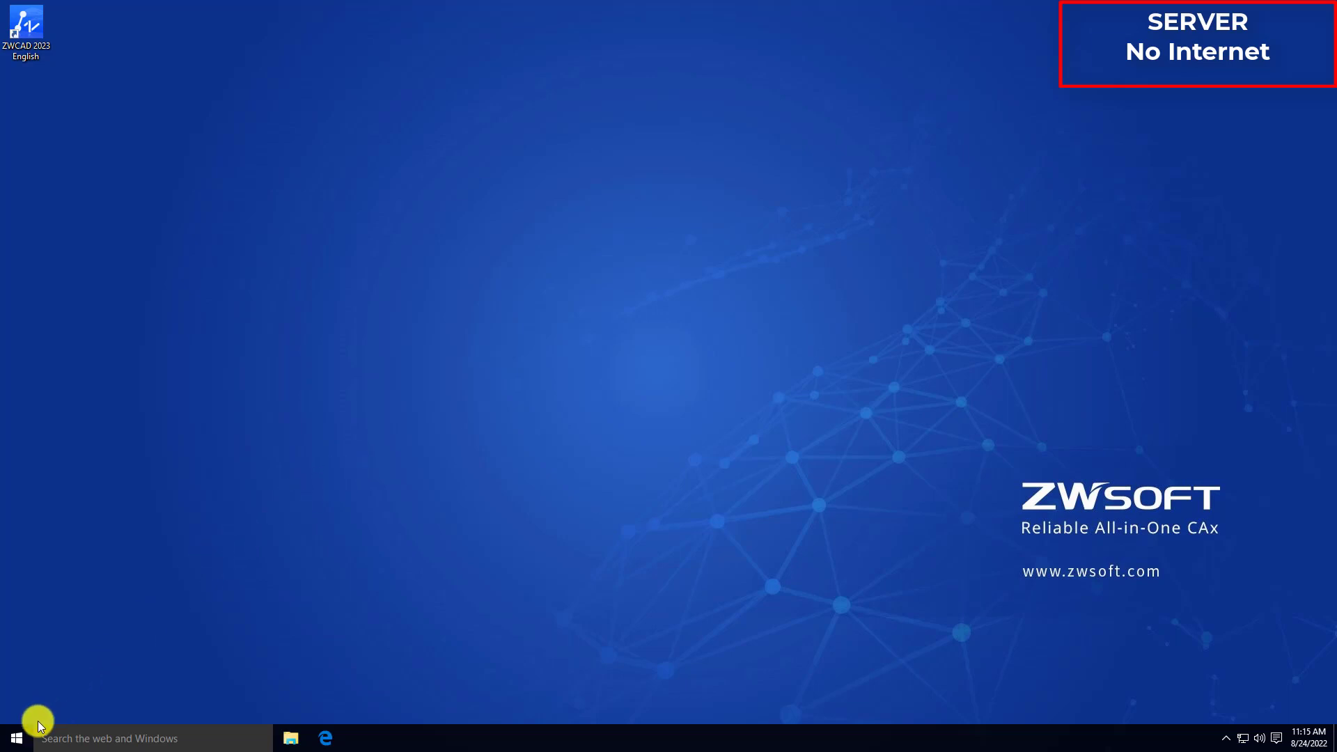
Launch Network License Manager and choose Offline Return for the ZWCAD 2023 Professional license.
{"action": "left_click", "coordinate": [20, 734]}
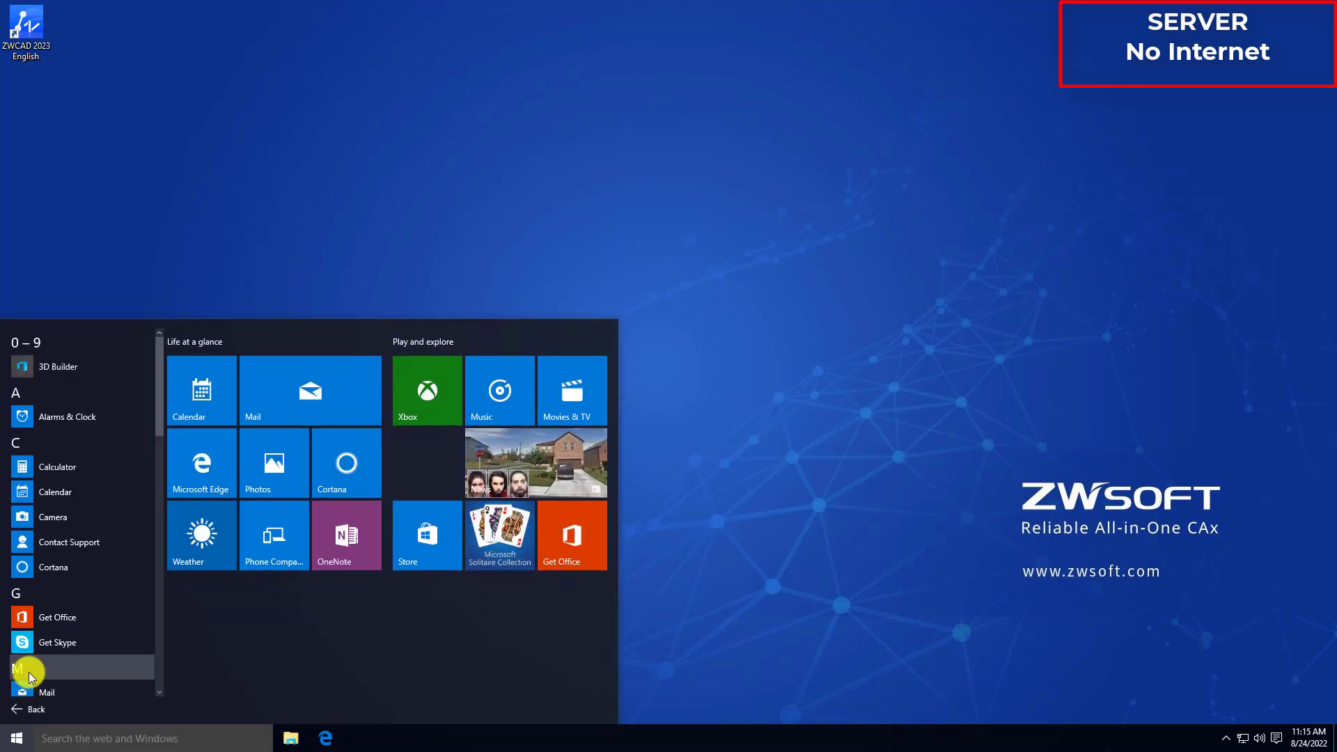
{"action": "left_click", "coordinate": [30, 672]}
{"action": "left_click", "coordinate": [28, 645]}
{"action": "left_click", "coordinate": [54, 677]}
{"action": "left_click", "coordinate": [60, 683]}
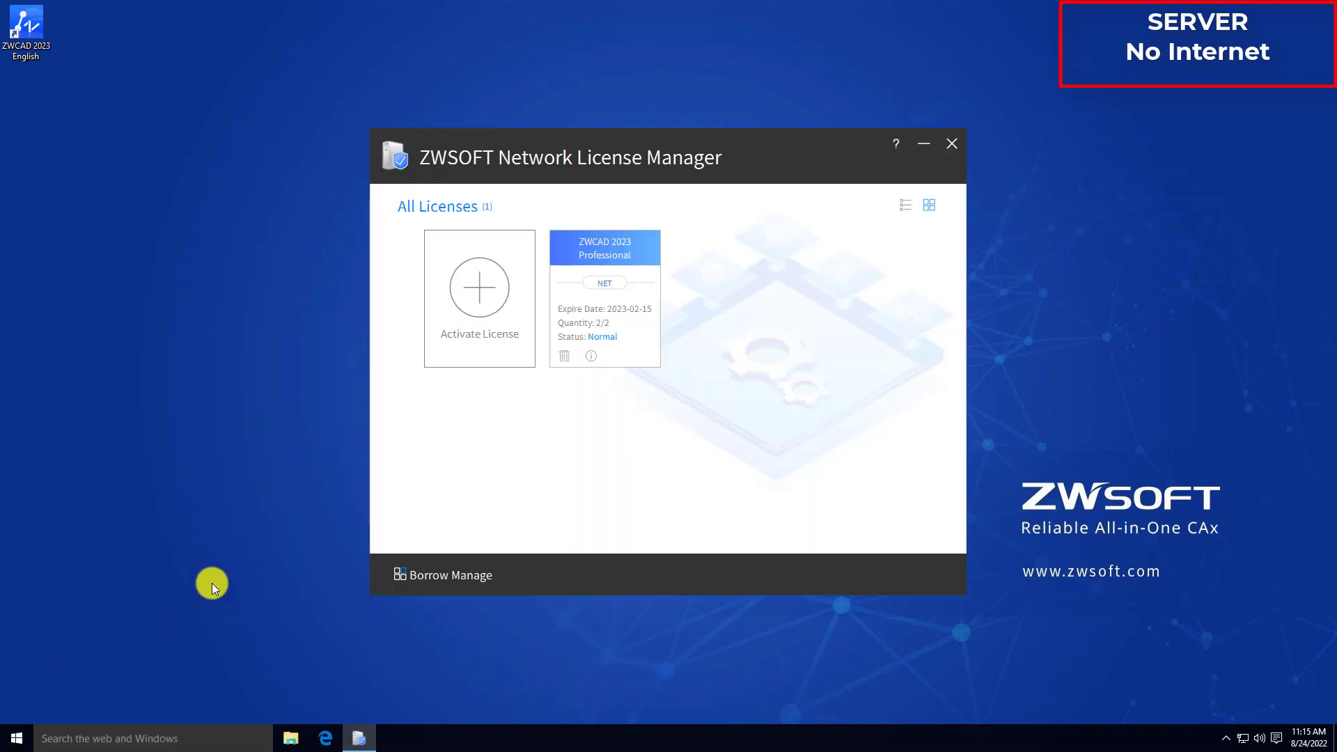
{"action": "left_click", "coordinate": [563, 356]}
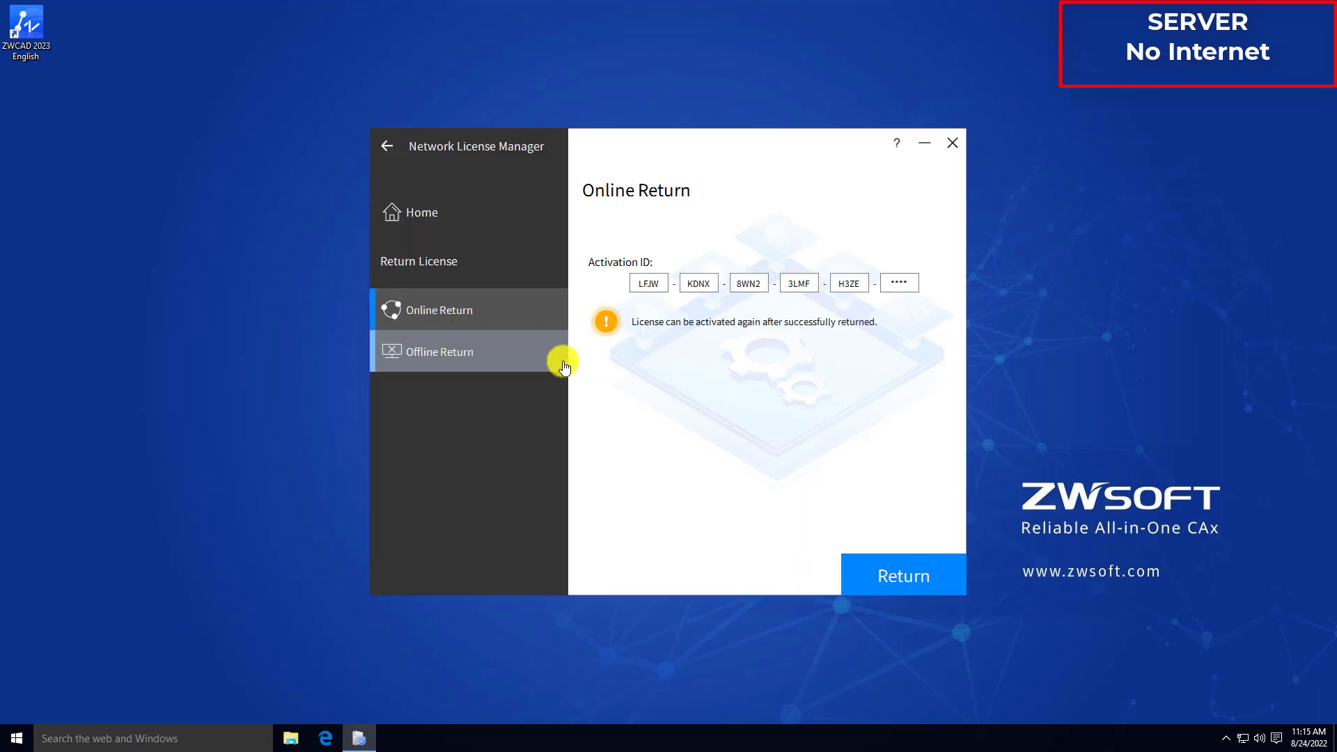
{"action": "left_click", "coordinate": [484, 357]}
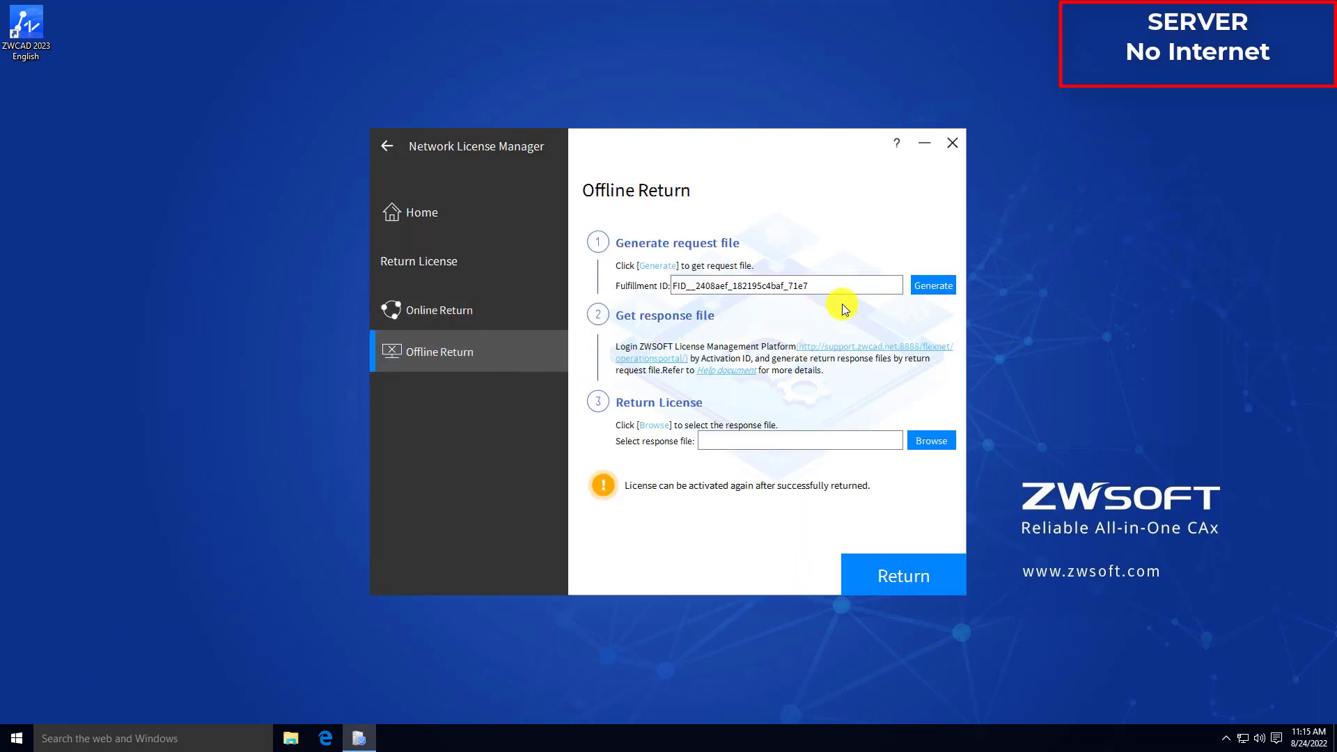
Generate the return request XML, save it to Samsung USB (E:), and select the portal URL.
{"action": "left_click", "coordinate": [915, 288]}
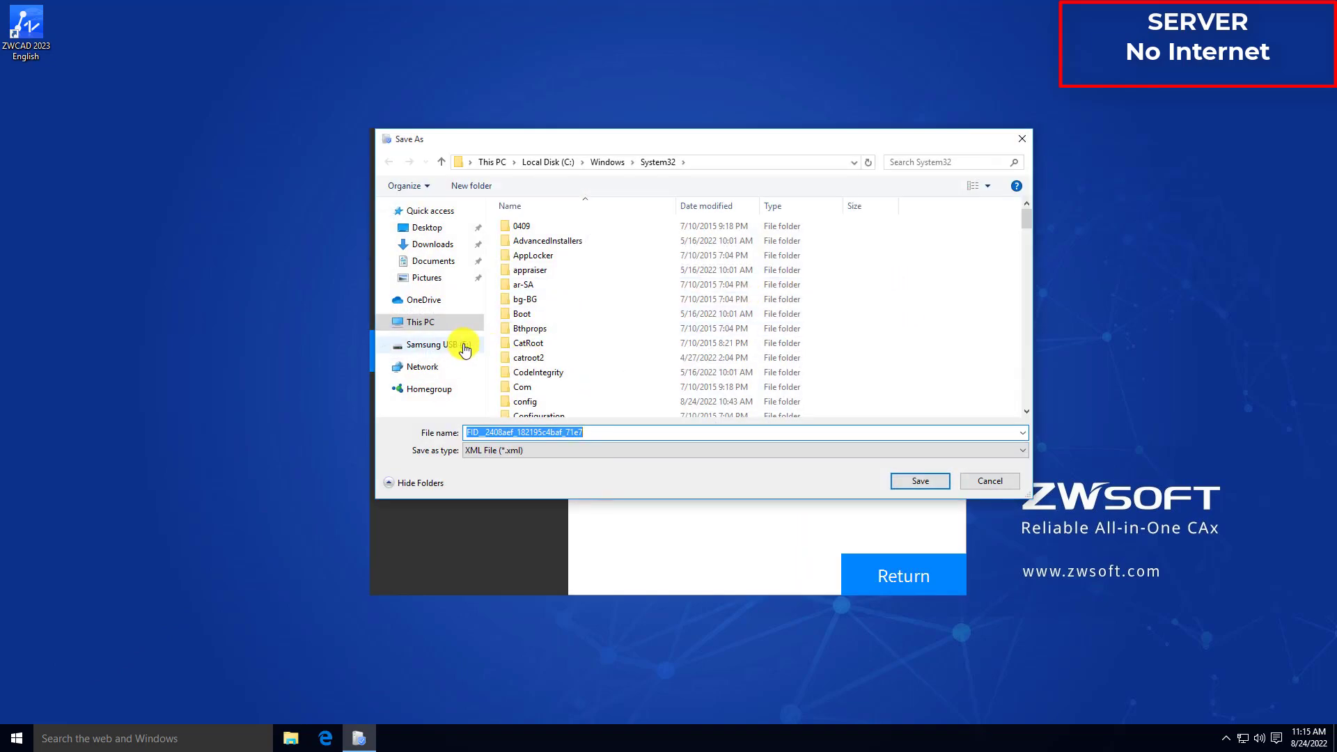
{"action": "left_click", "coordinate": [456, 344]}
{"action": "left_click", "coordinate": [918, 481]}
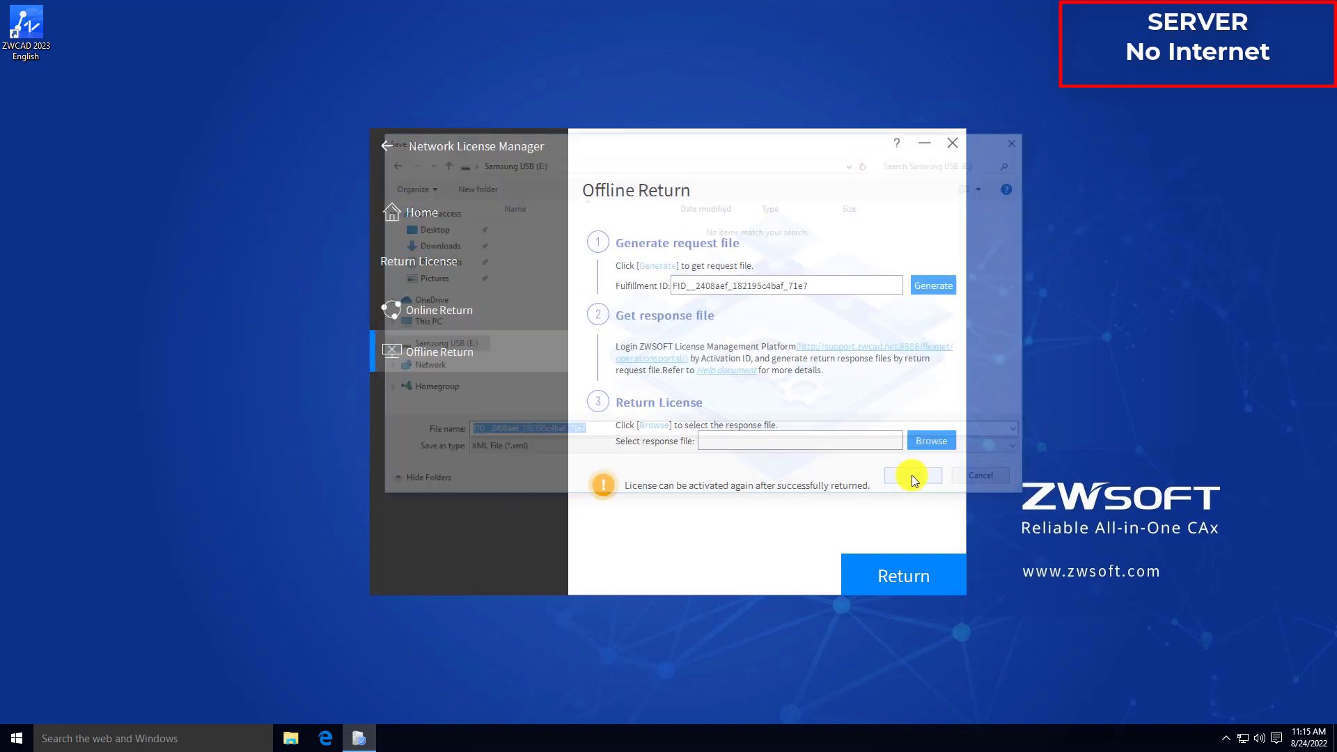
{"action": "left_click_drag", "start_coordinate": [796, 348], "coordinate": [691, 367]}
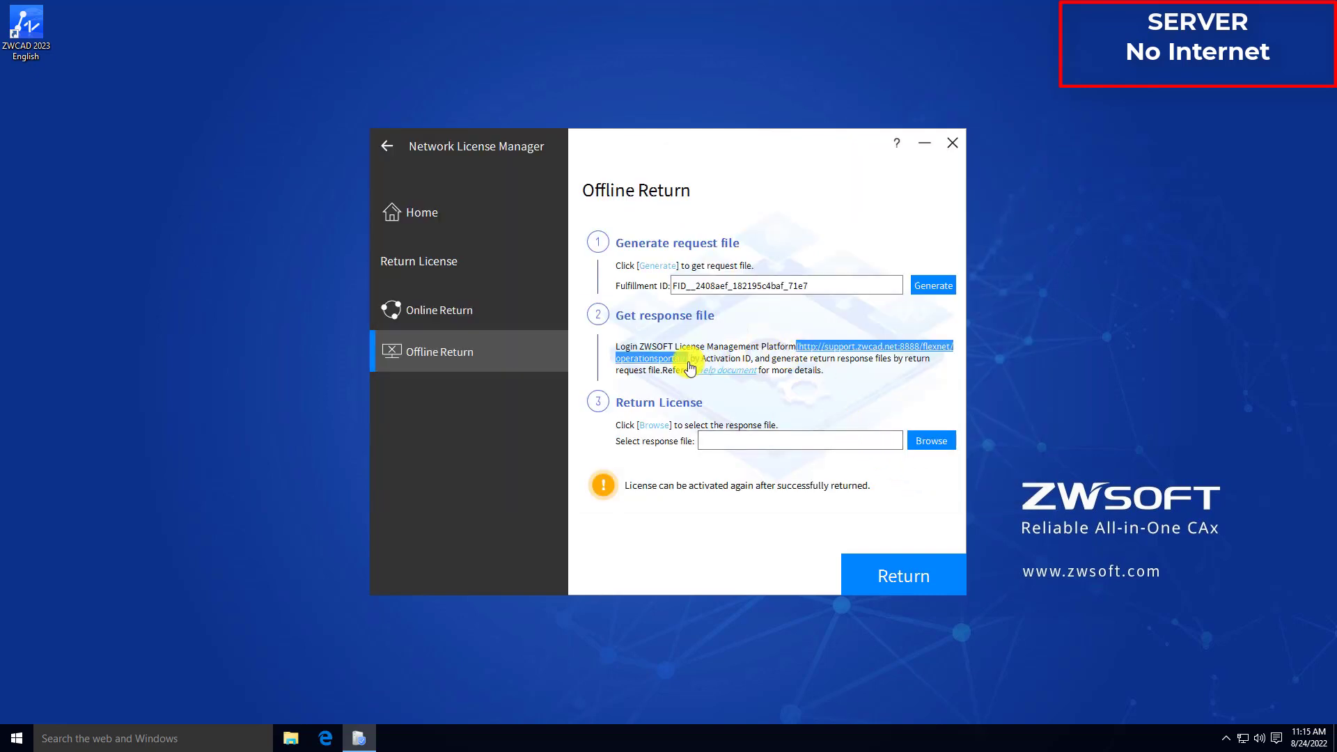
Create a new text document on the Samsung USB (E:) drive.
{"action": "left_click", "coordinate": [291, 739]}
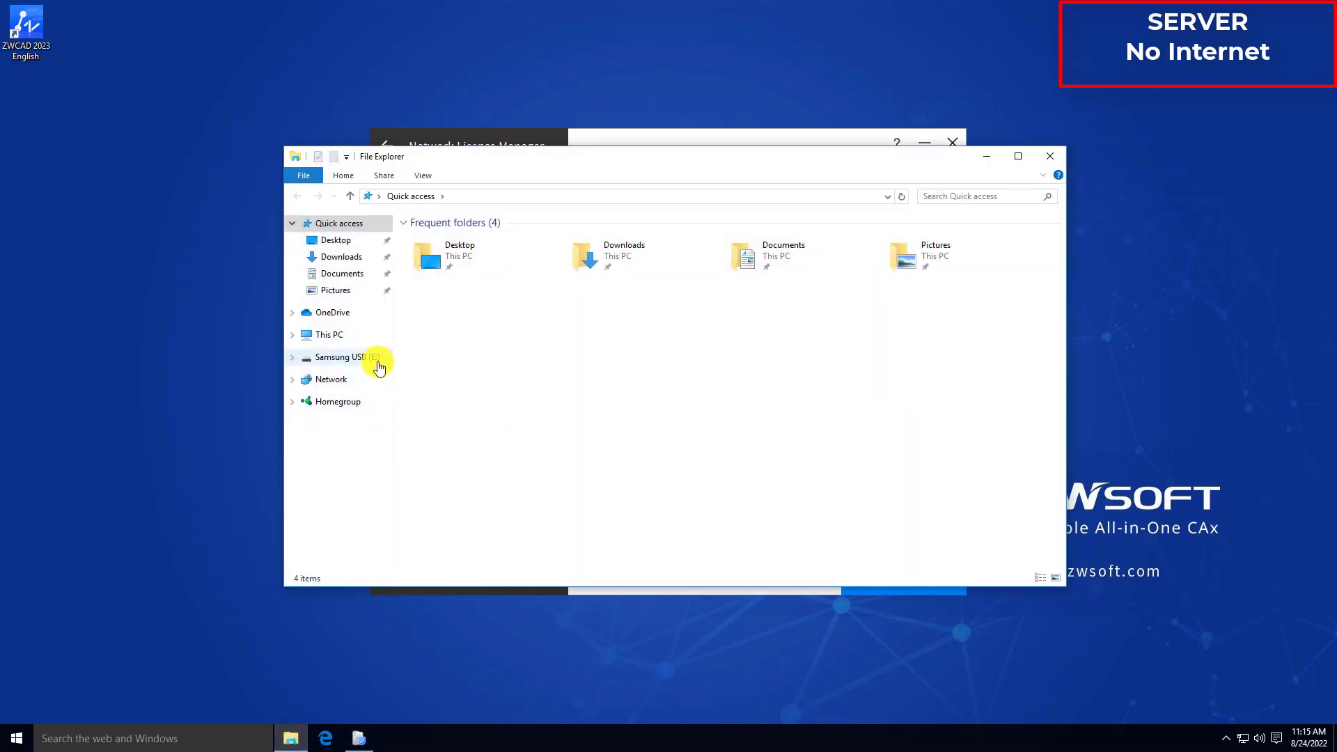
{"action": "left_click", "coordinate": [379, 359]}
{"action": "right_click", "coordinate": [472, 369]}
{"action": "mouse_move", "coordinate": [565, 519]}
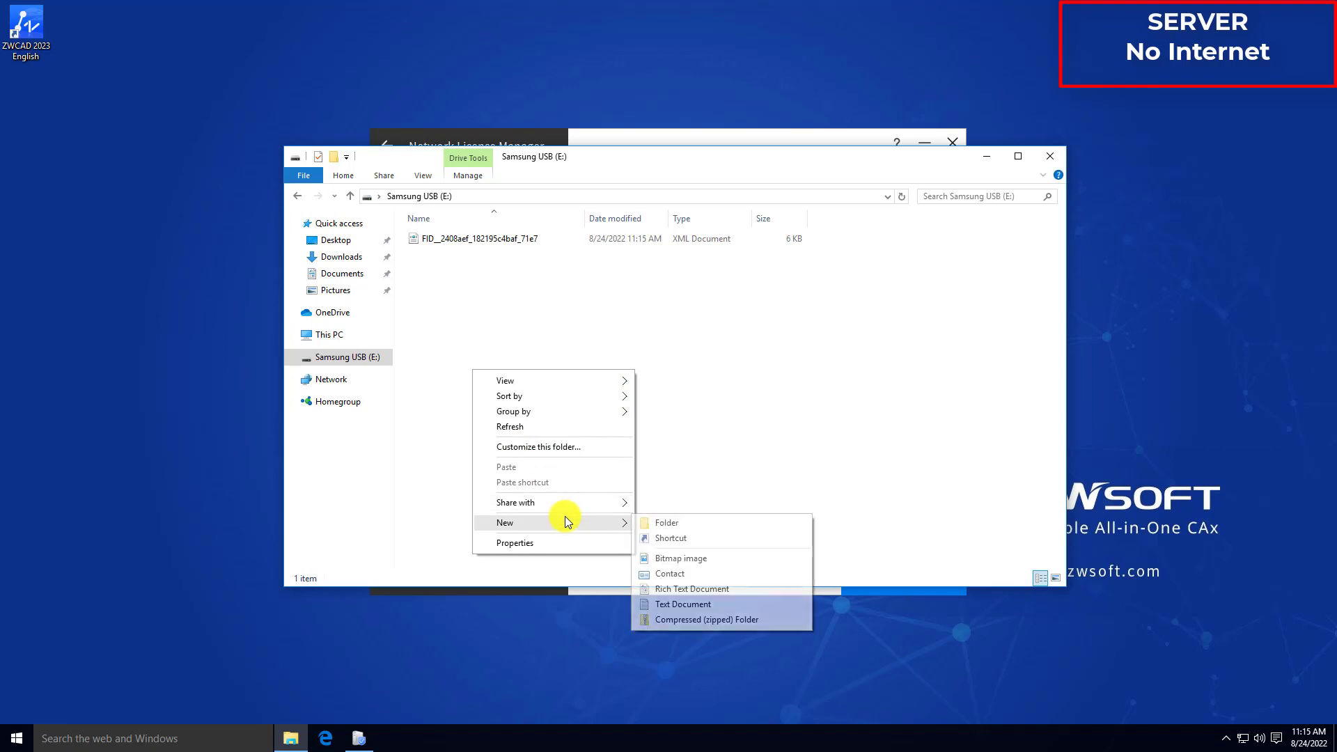
{"action": "left_click", "coordinate": [729, 604]}
{"action": "left_click", "coordinate": [679, 513]}
Paste the portal web address into the text document in Notepad and save it.
{"action": "double_click", "coordinate": [492, 253]}
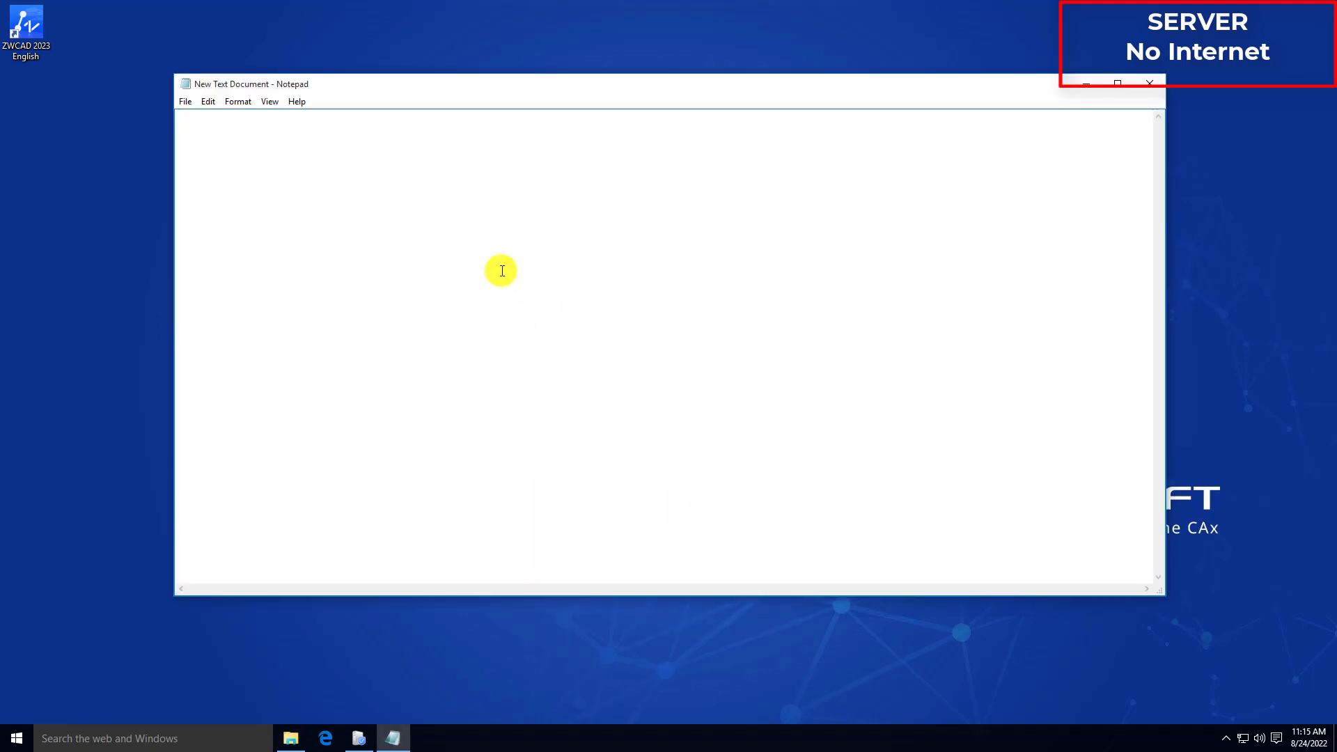
{"action": "type", "text": "(http://support.local.net:8888/flexnet/operationsportal/)"}
{"action": "left_click", "coordinate": [186, 102]}
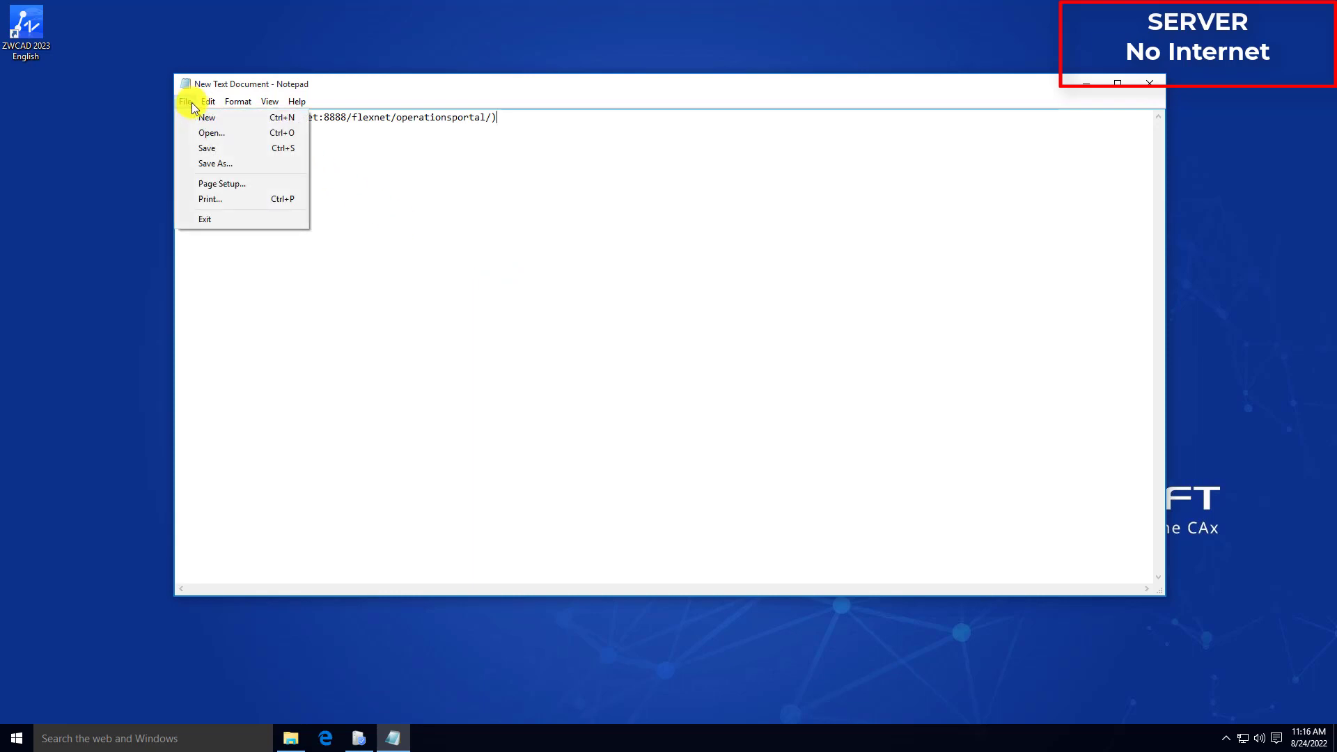
{"action": "left_click", "coordinate": [236, 149]}
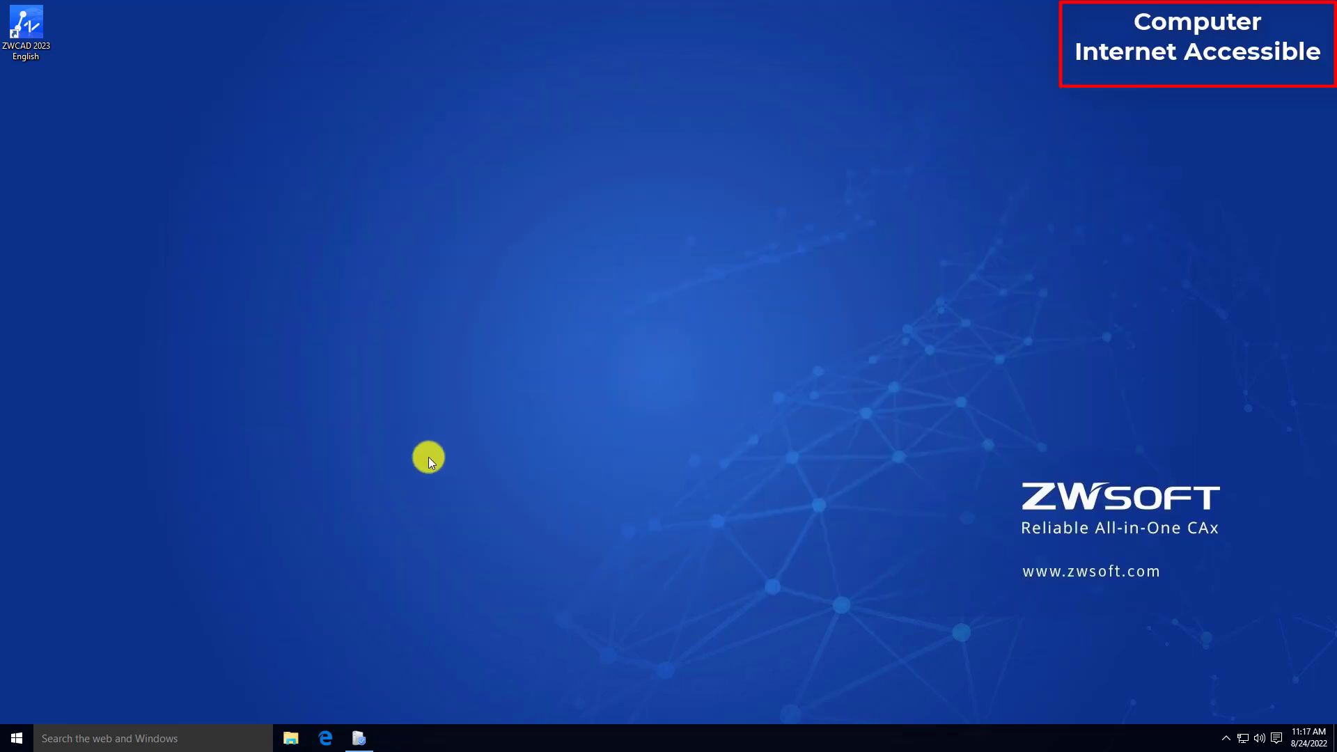
Open Edge and copy the portal address from the text file on Samsung USB (E:).
{"action": "left_click", "coordinate": [326, 738]}
{"action": "left_click", "coordinate": [291, 737]}
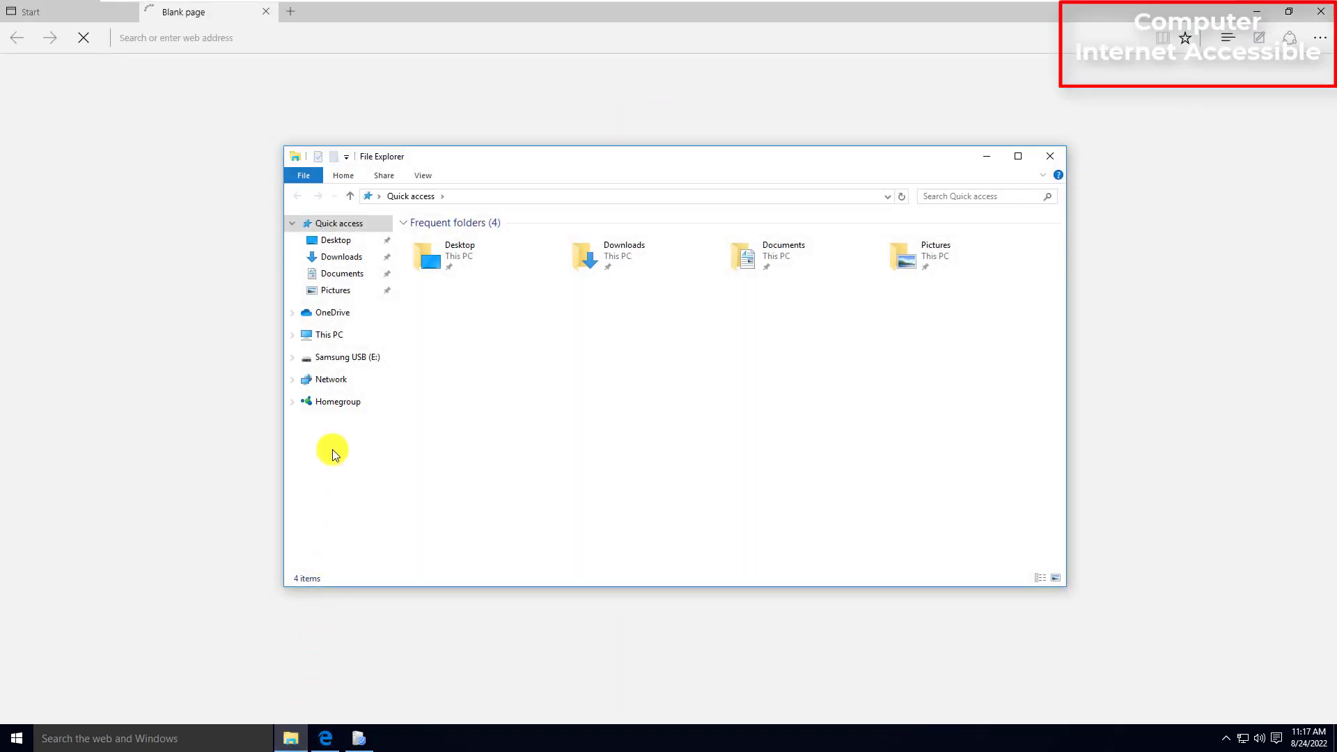
{"action": "left_click", "coordinate": [348, 364]}
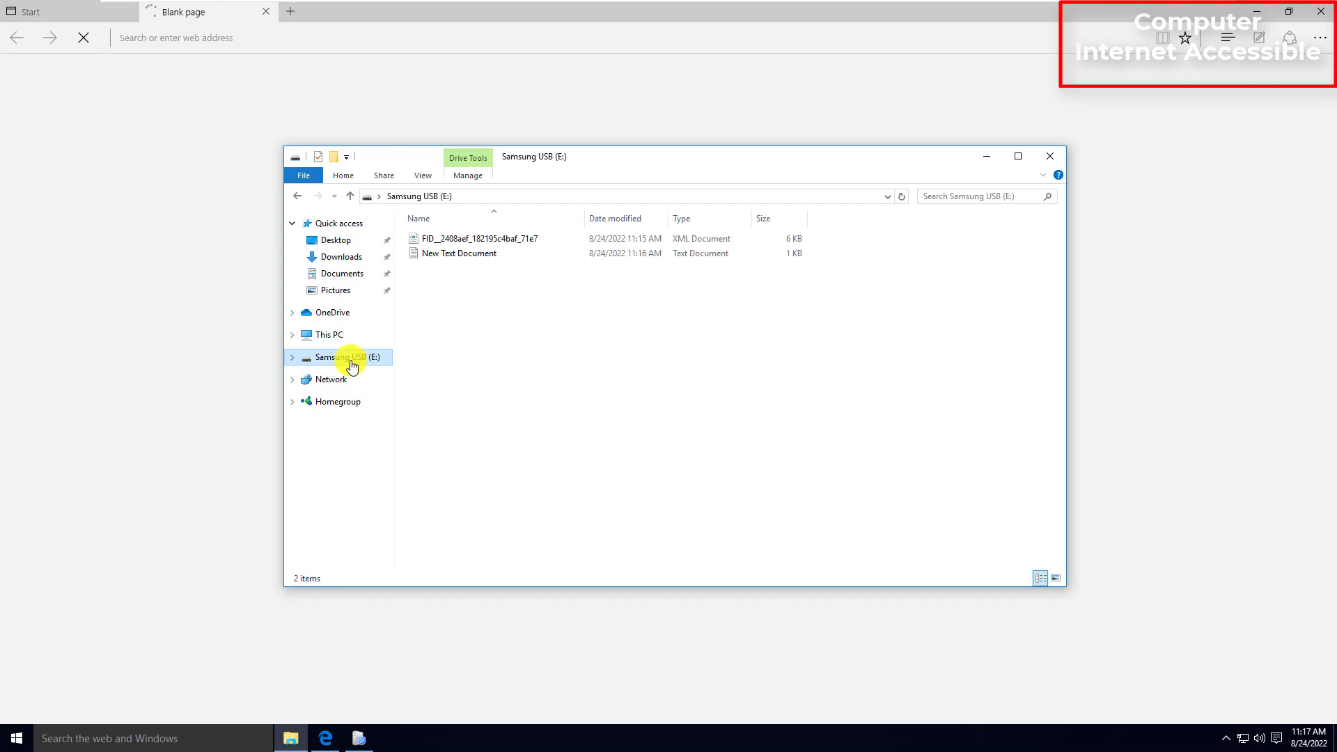
{"action": "double_click", "coordinate": [479, 255]}
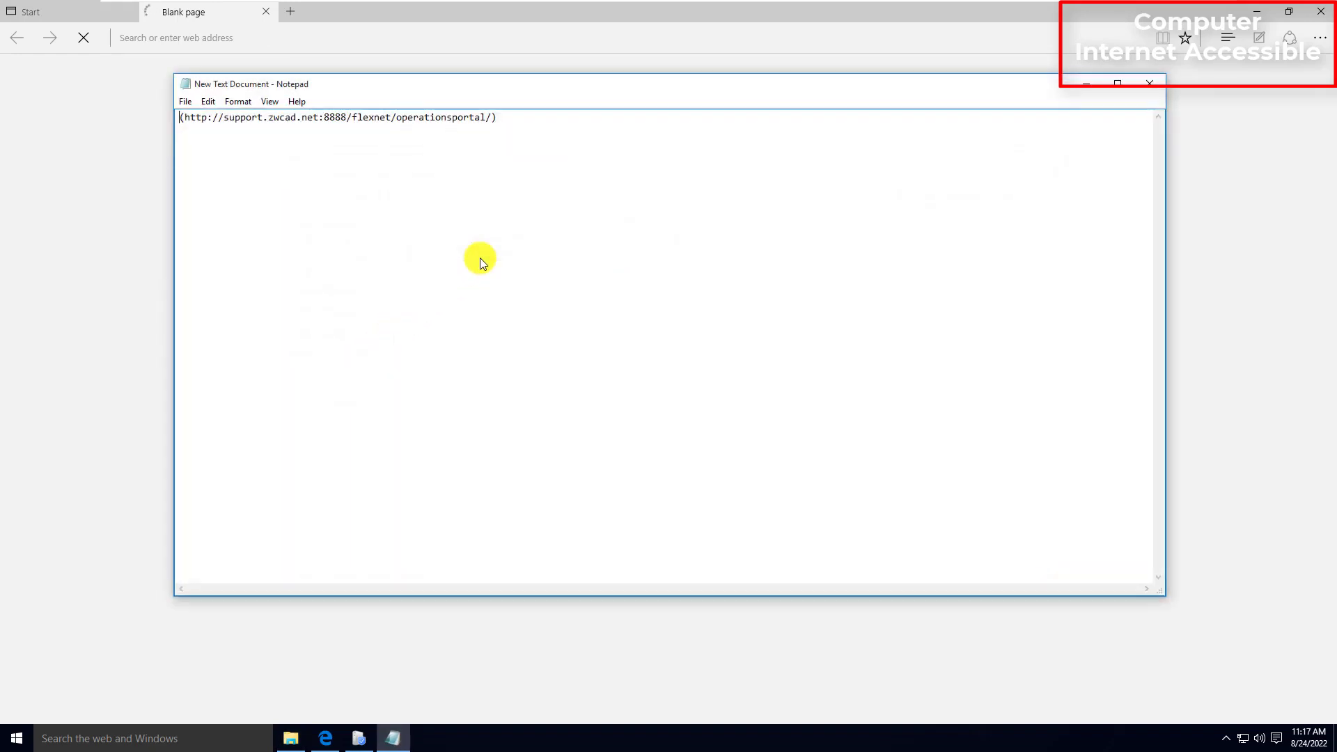
{"action": "left_click_drag", "start_coordinate": [491, 117], "coordinate": [184, 113]}
{"action": "key", "text": "ctrl+c"}
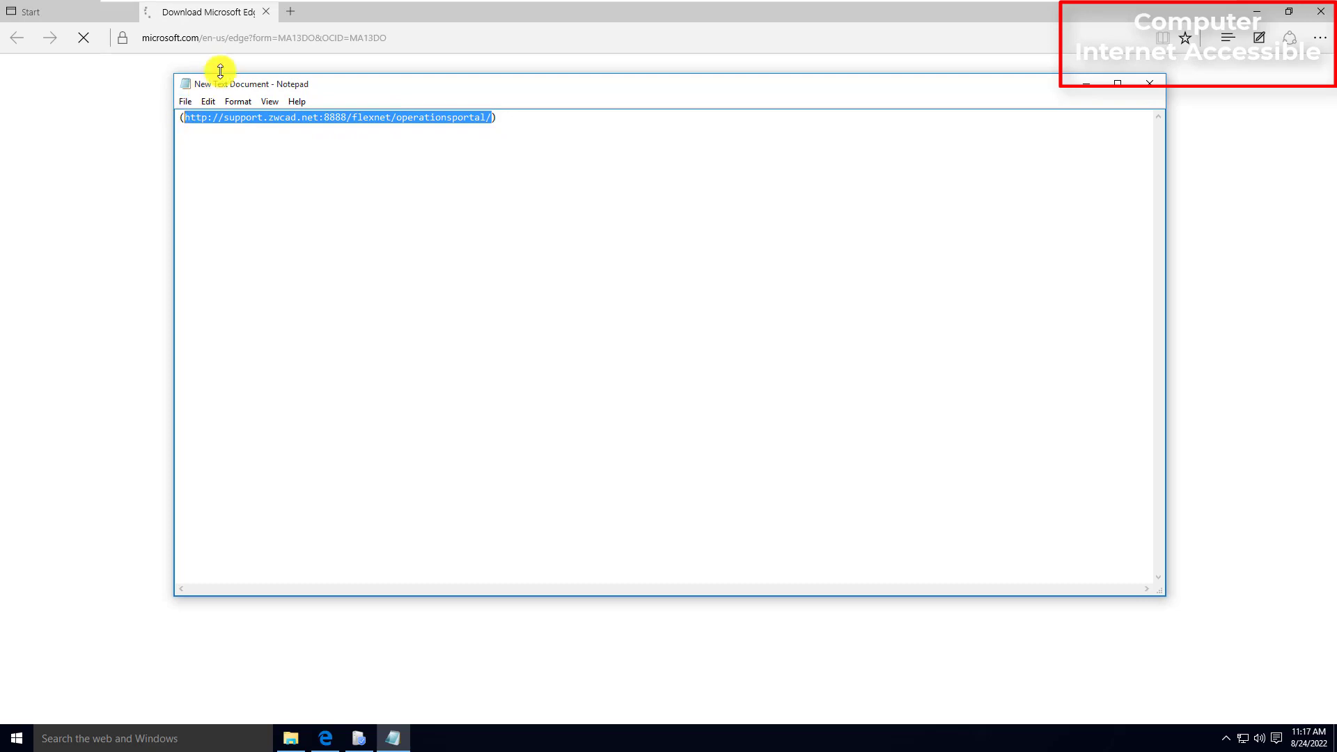
Go to the FLEXnet portal and log in With Activation ID using the pasted ID.
{"action": "left_click", "coordinate": [247, 38]}
{"action": "key", "text": "ctrl+v"}
{"action": "key", "text": "Return"}
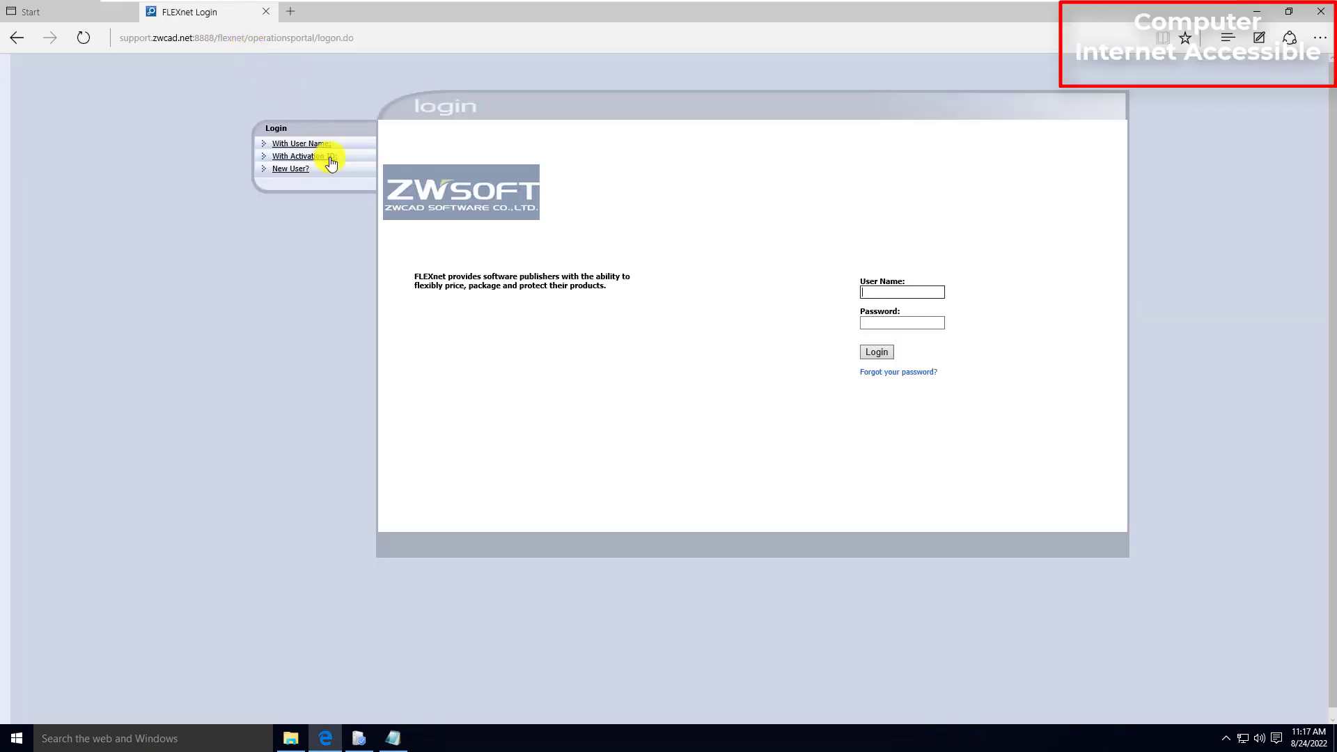
{"action": "left_click", "coordinate": [327, 156]}
{"action": "left_click", "coordinate": [875, 320]}
{"action": "key", "text": "ctrl+v"}
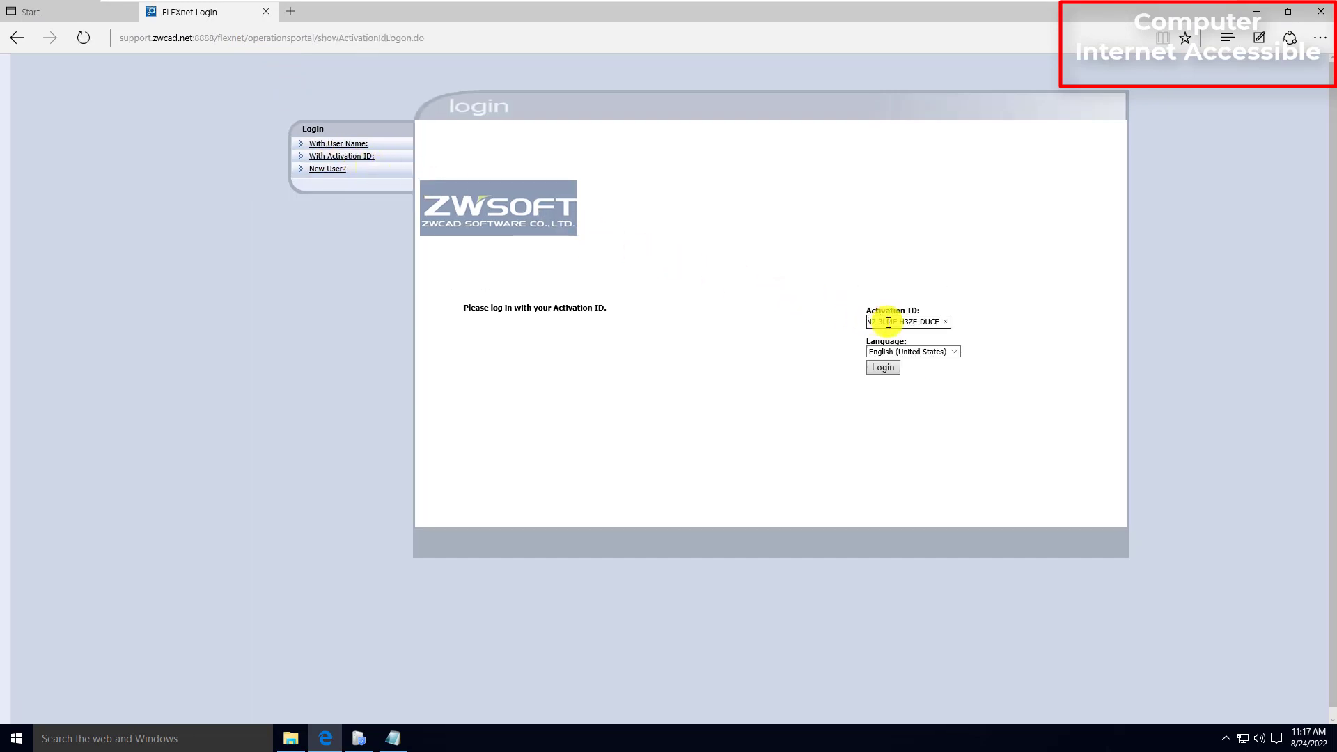
{"action": "left_click", "coordinate": [882, 367]}
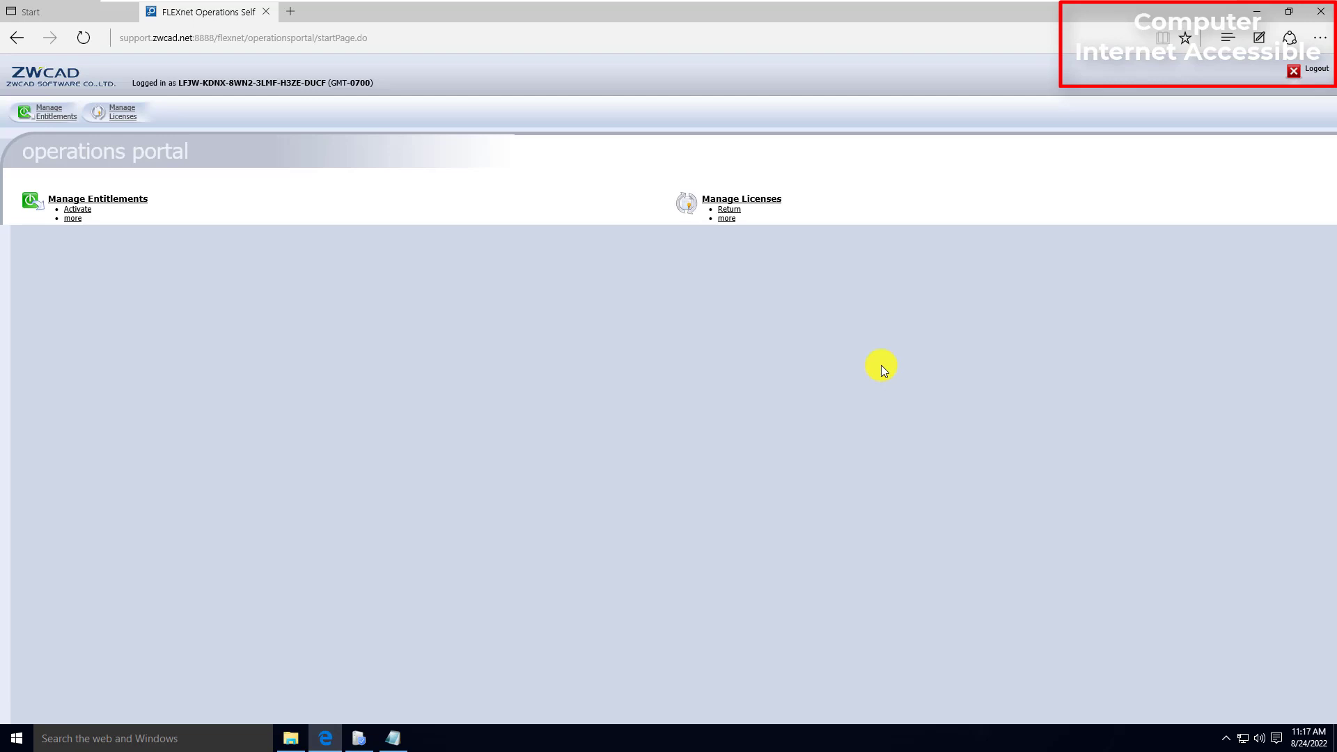
Open Manage Licenses and look up the FID request XML file on the USB drive.
{"action": "left_click", "coordinate": [114, 119]}
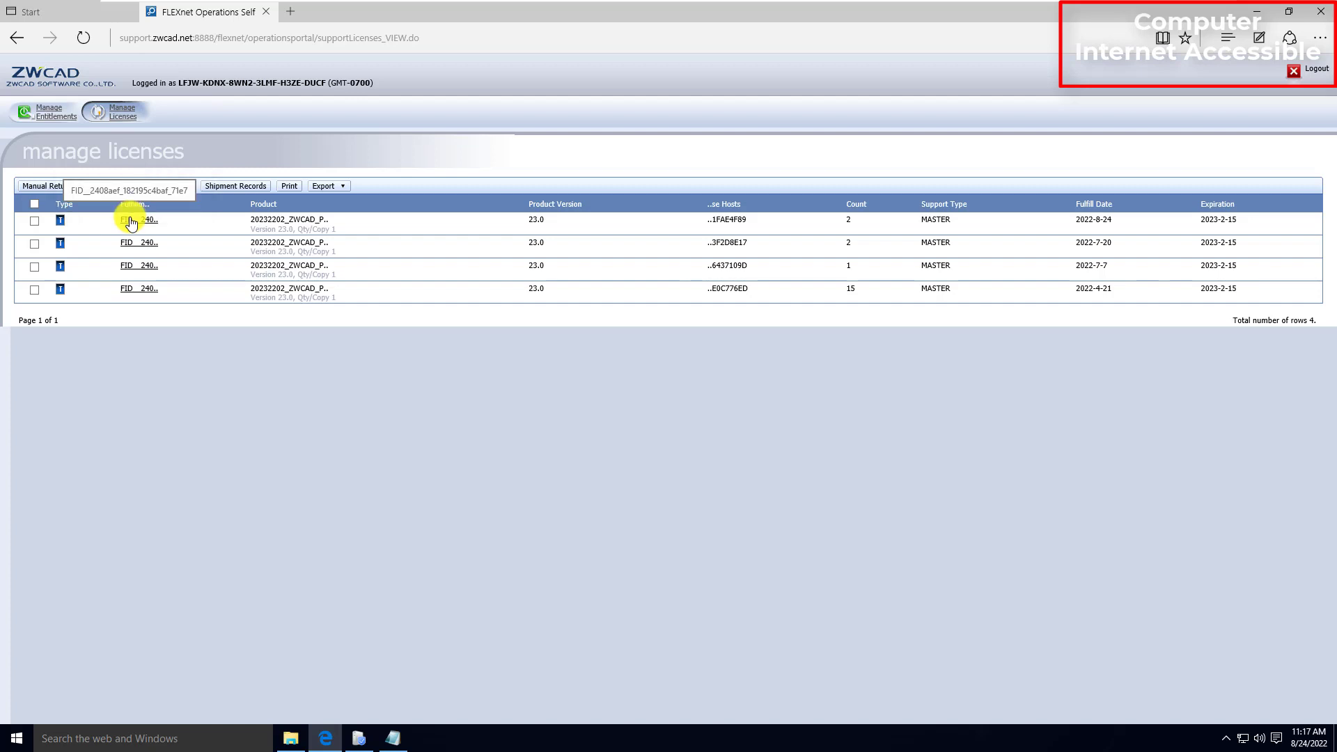
{"action": "left_click", "coordinate": [289, 740]}
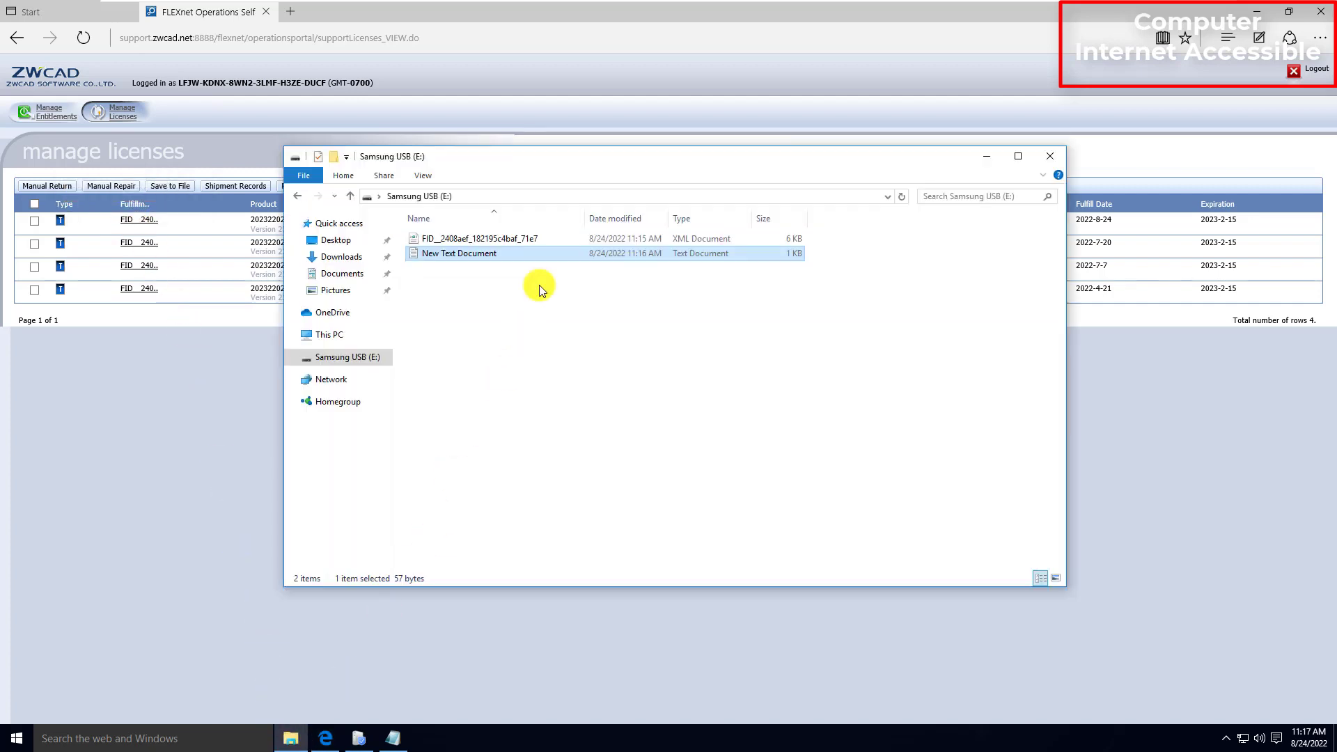
{"action": "left_click", "coordinate": [553, 241]}
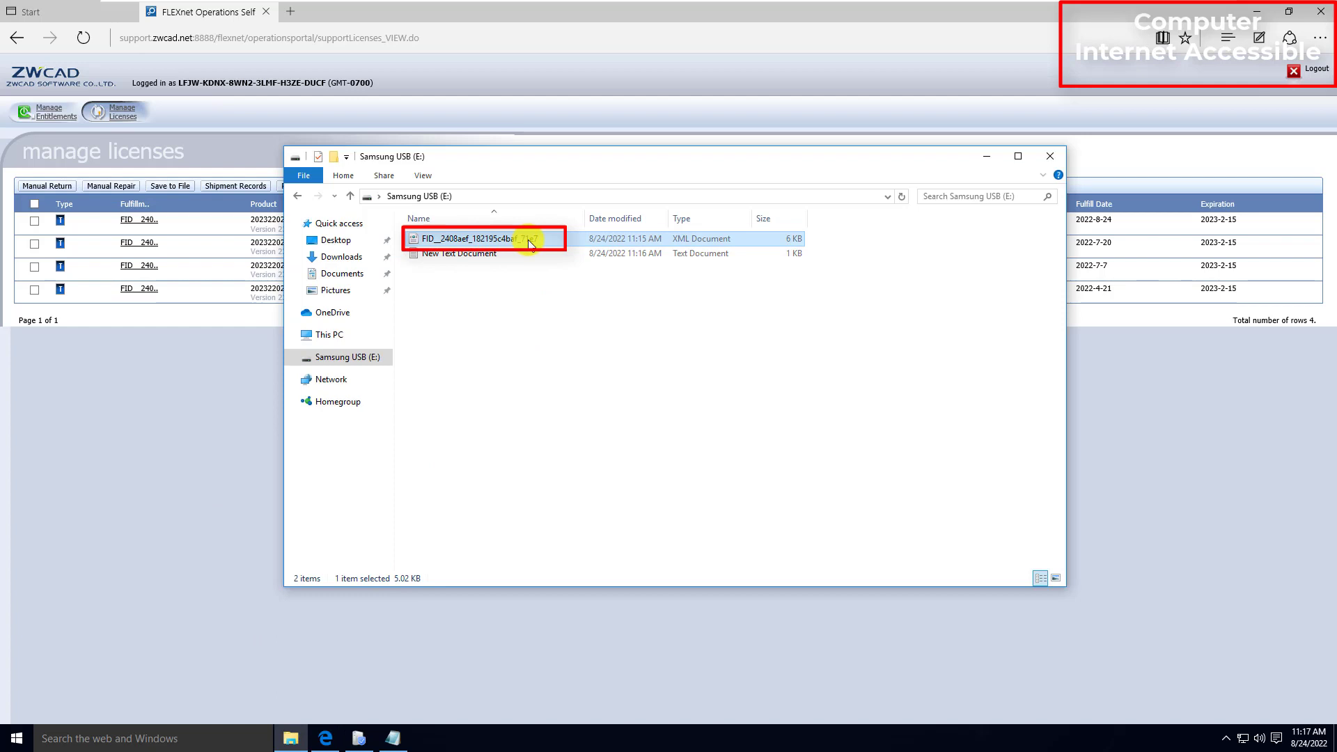
{"action": "left_click", "coordinate": [221, 374]}
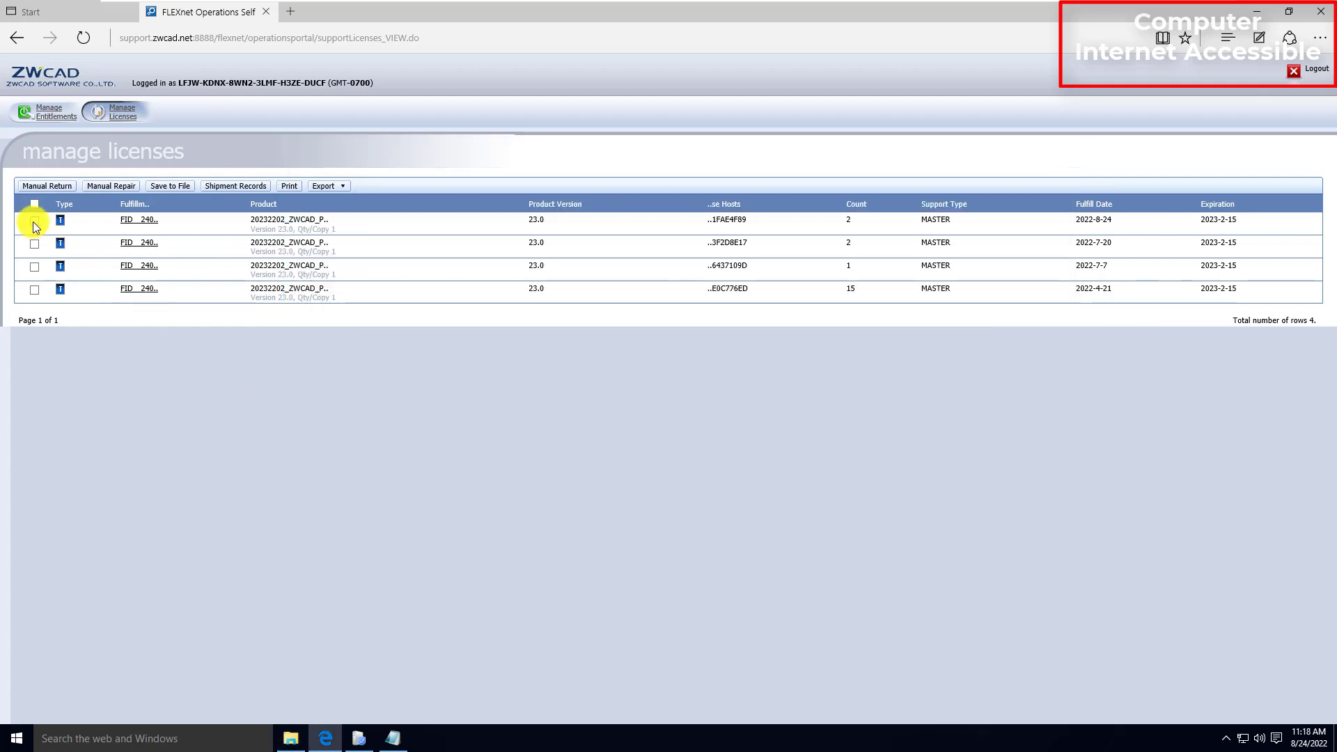
Submit the FID request XML as a manual return and save the generated responseXML.xml.
{"action": "left_click", "coordinate": [56, 189]}
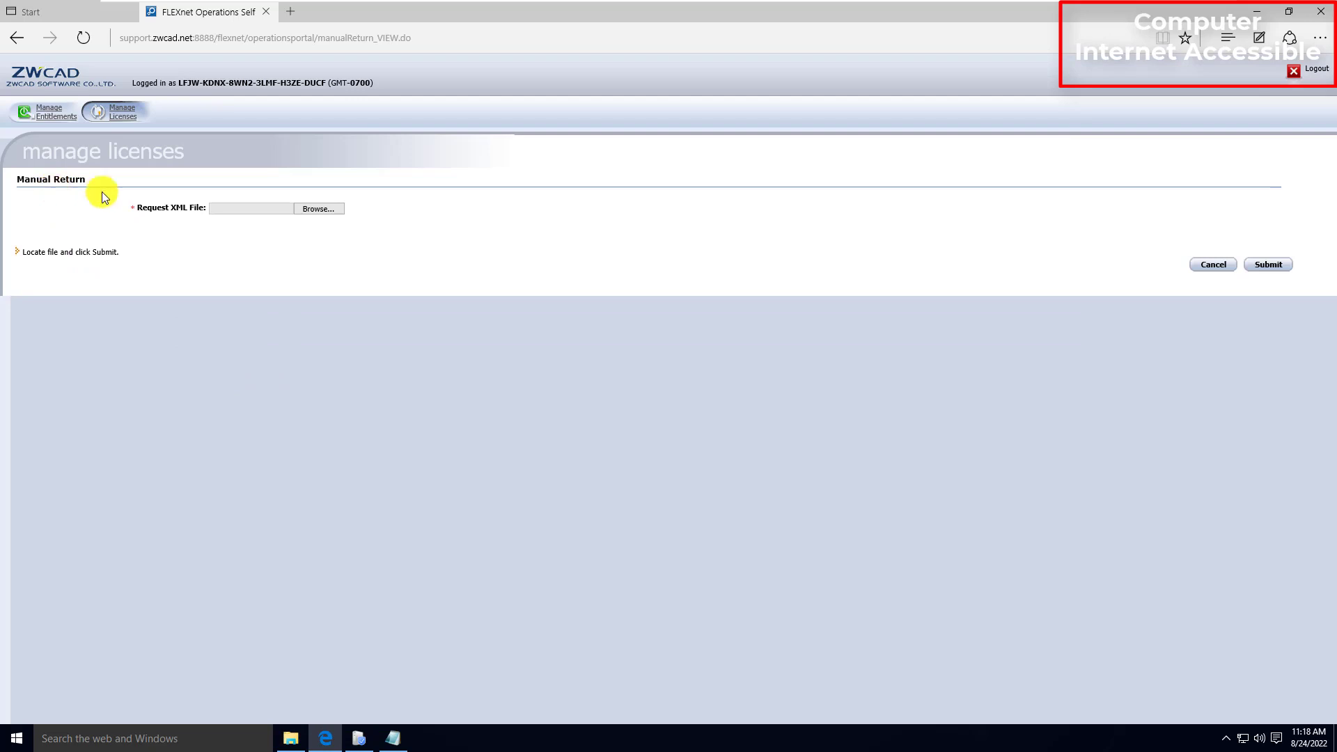
{"action": "left_click", "coordinate": [333, 211]}
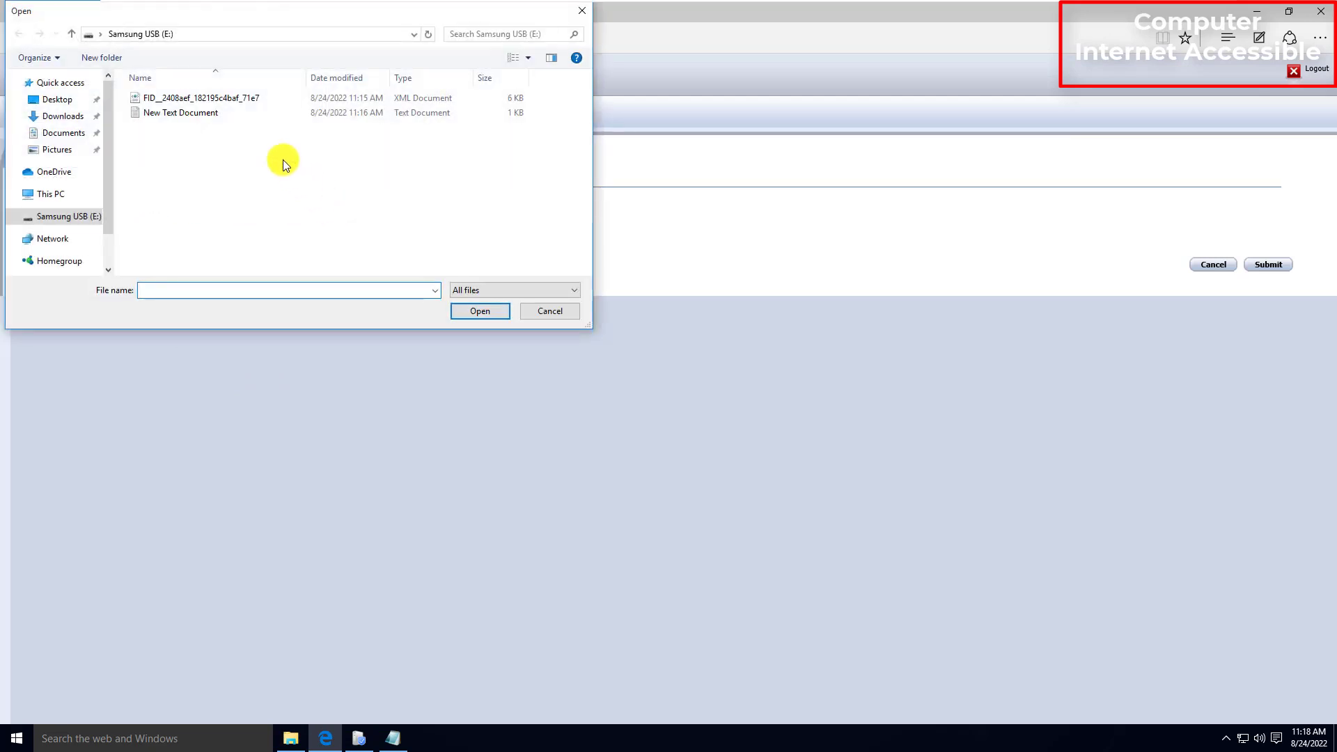
{"action": "left_click", "coordinate": [233, 98]}
{"action": "left_click", "coordinate": [460, 311]}
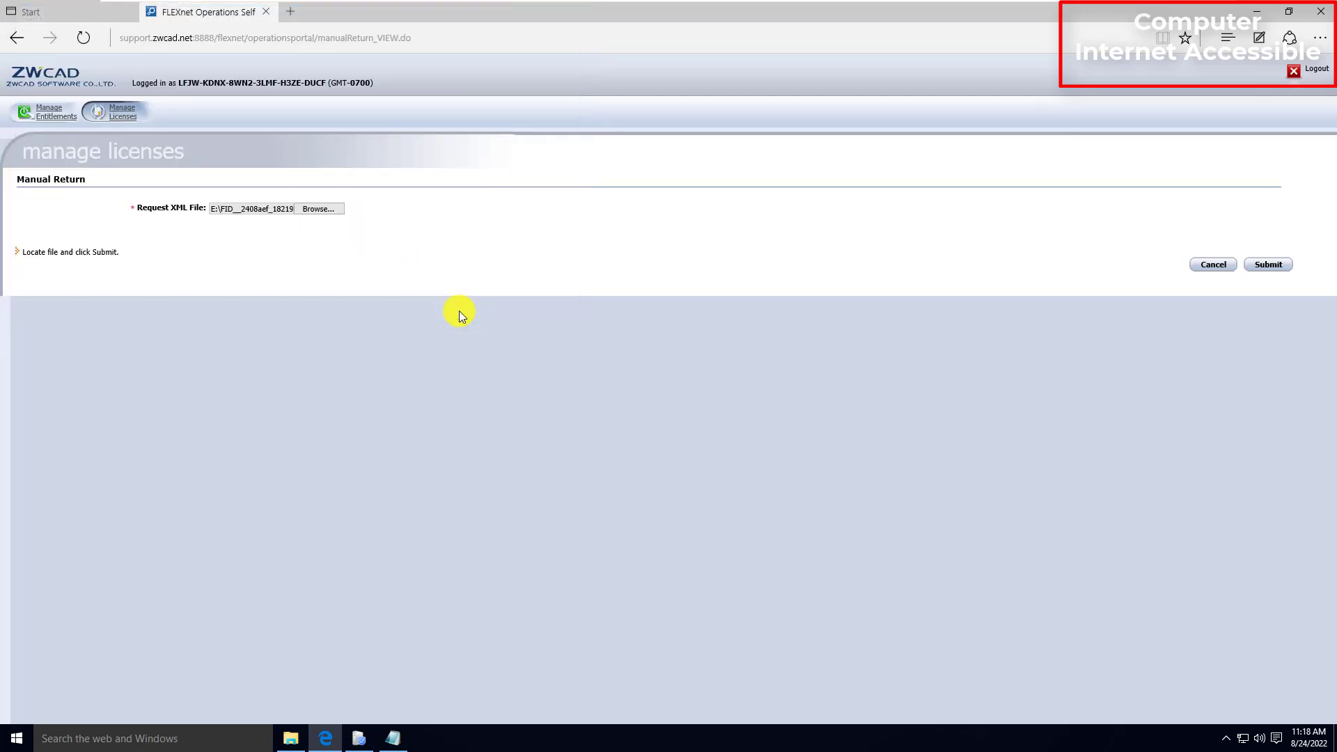
{"action": "left_click", "coordinate": [1275, 266]}
{"action": "left_click", "coordinate": [54, 463]}
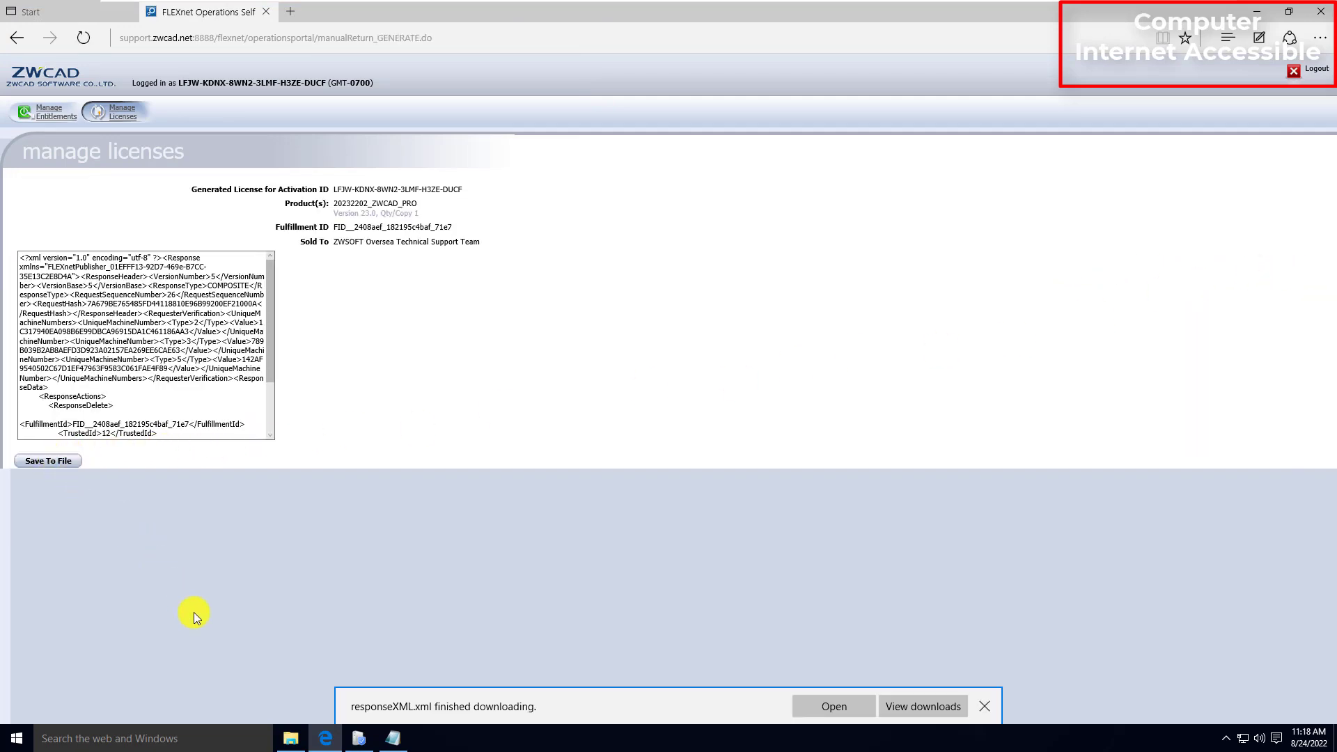
{"action": "left_click", "coordinate": [284, 742]}
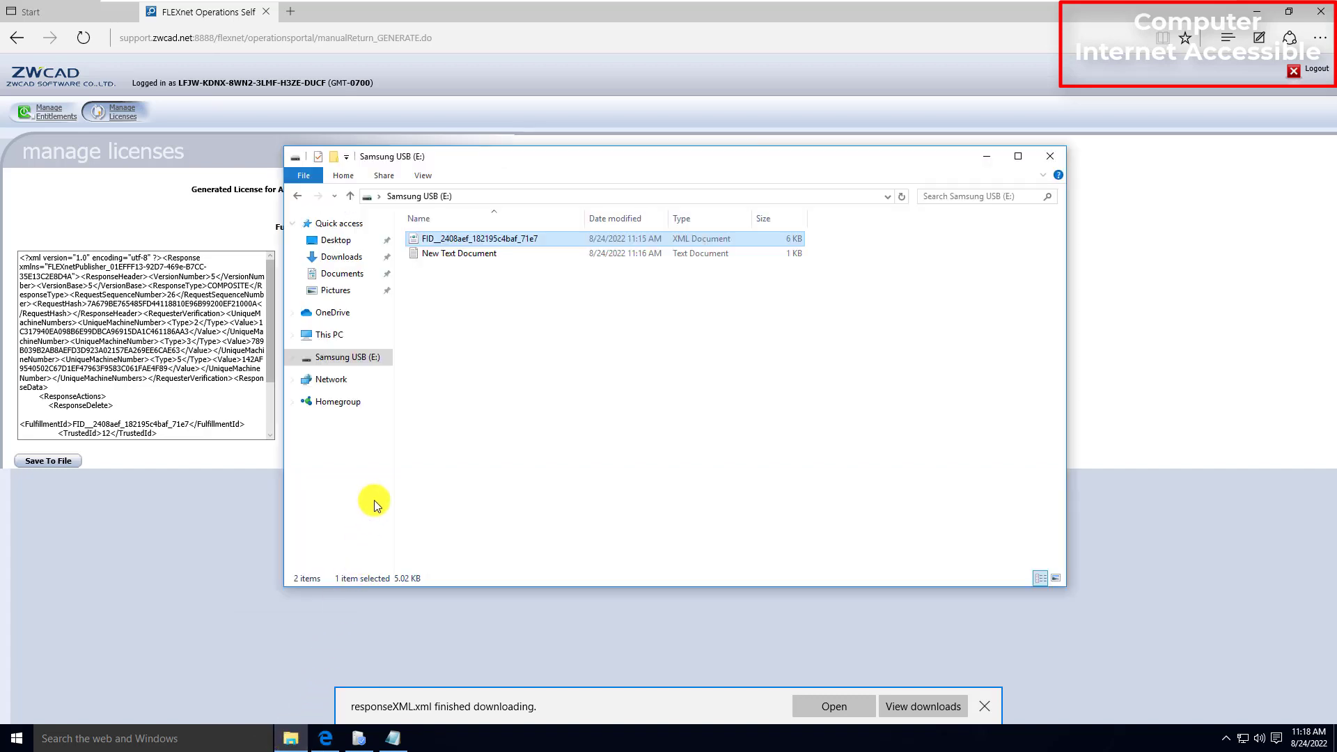
Copy responseXML from the Downloads folder and paste it onto the Samsung USB (E:) drive.
{"action": "left_click", "coordinate": [362, 259]}
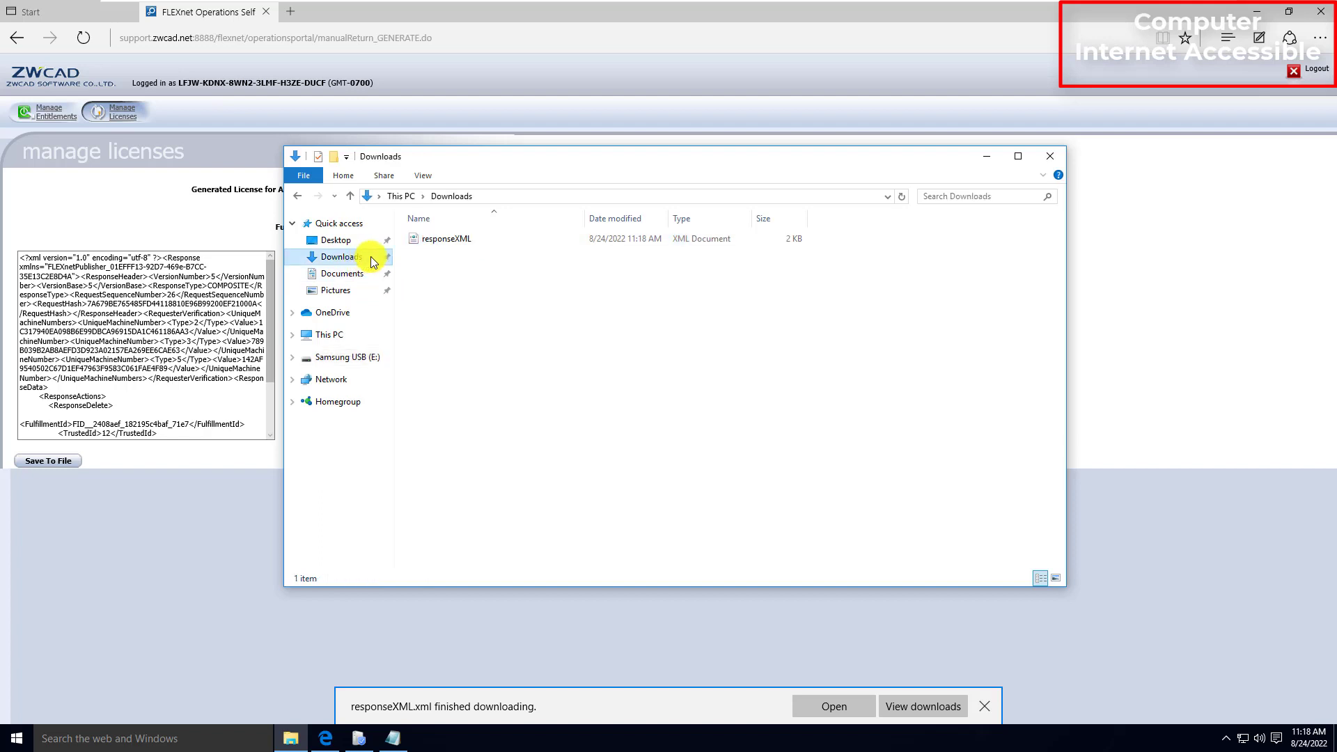
{"action": "left_click", "coordinate": [429, 237]}
{"action": "right_click", "coordinate": [429, 236]}
{"action": "left_click", "coordinate": [491, 373]}
{"action": "left_click", "coordinate": [377, 358]}
{"action": "right_click", "coordinate": [454, 357]}
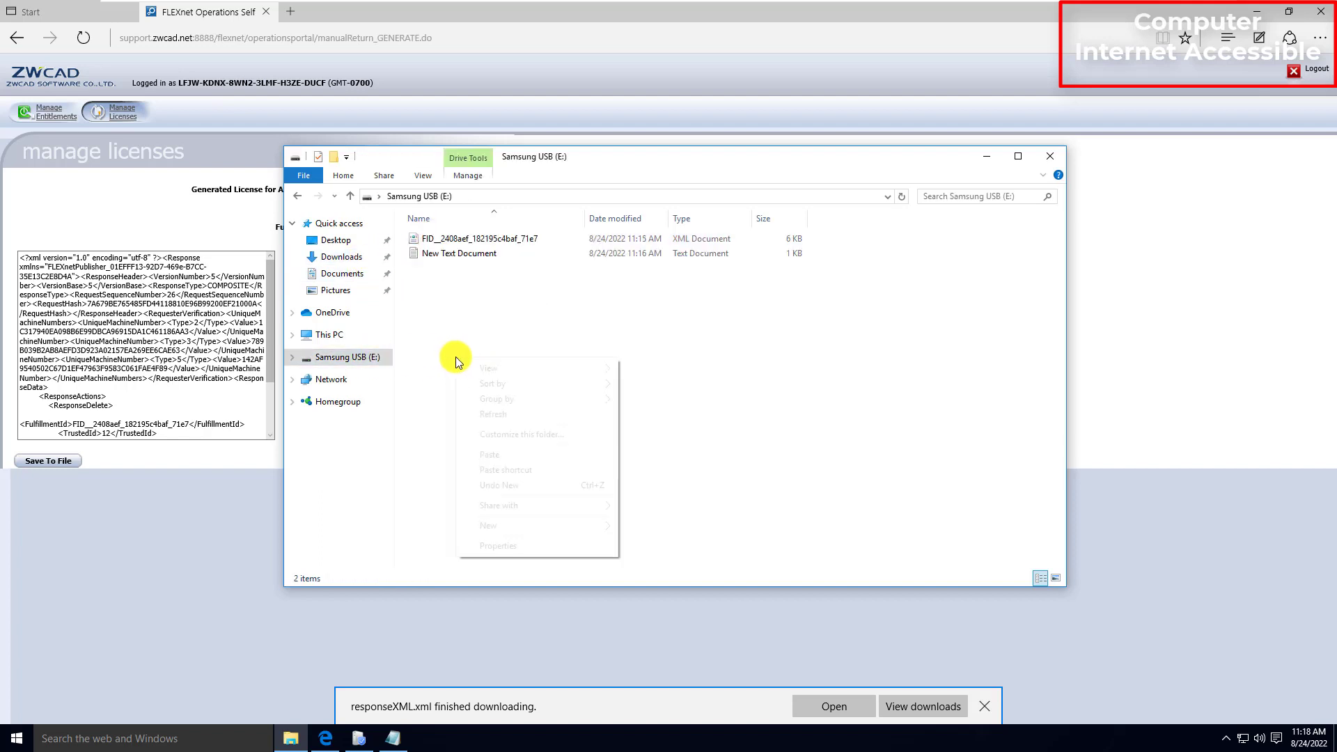
{"action": "left_click", "coordinate": [527, 453]}
{"action": "left_click", "coordinate": [527, 453]}
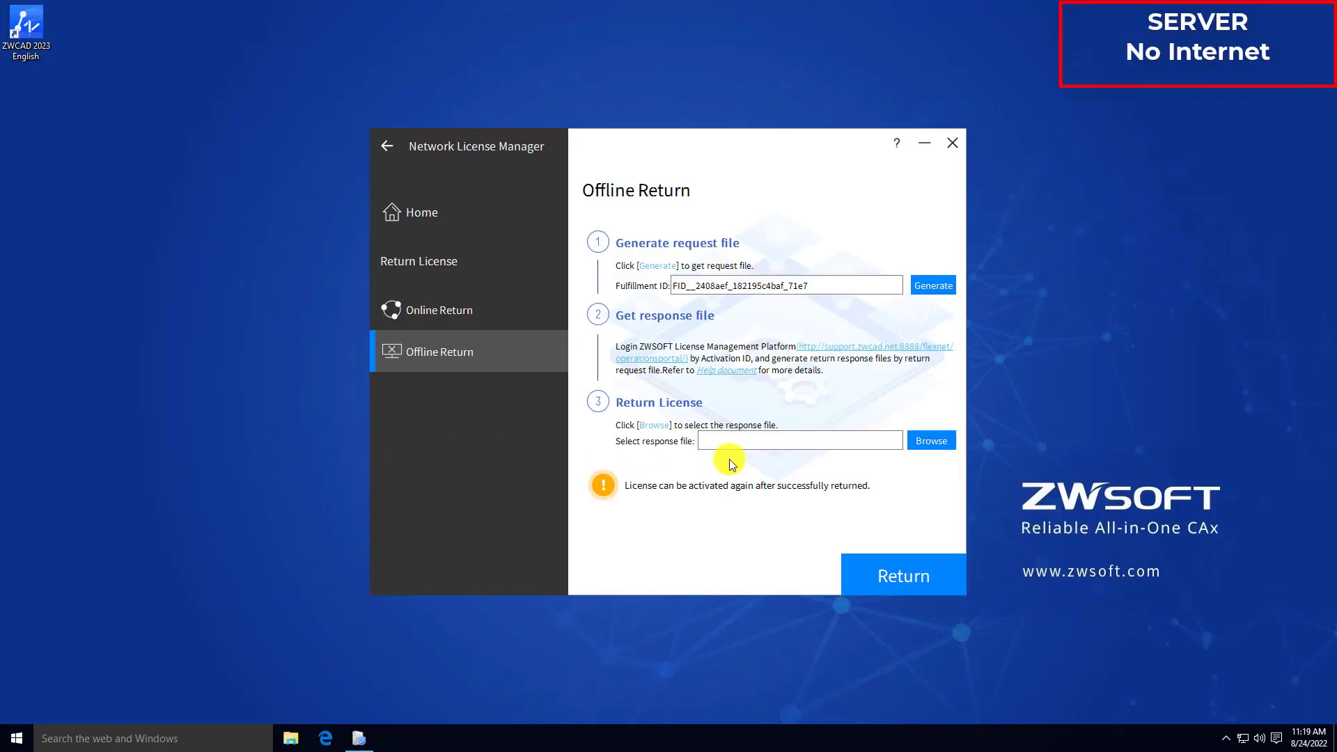
Pick responseXML from the Samsung USB (E:) drive, return the network license, and finish with Done.
{"action": "left_click", "coordinate": [951, 451]}
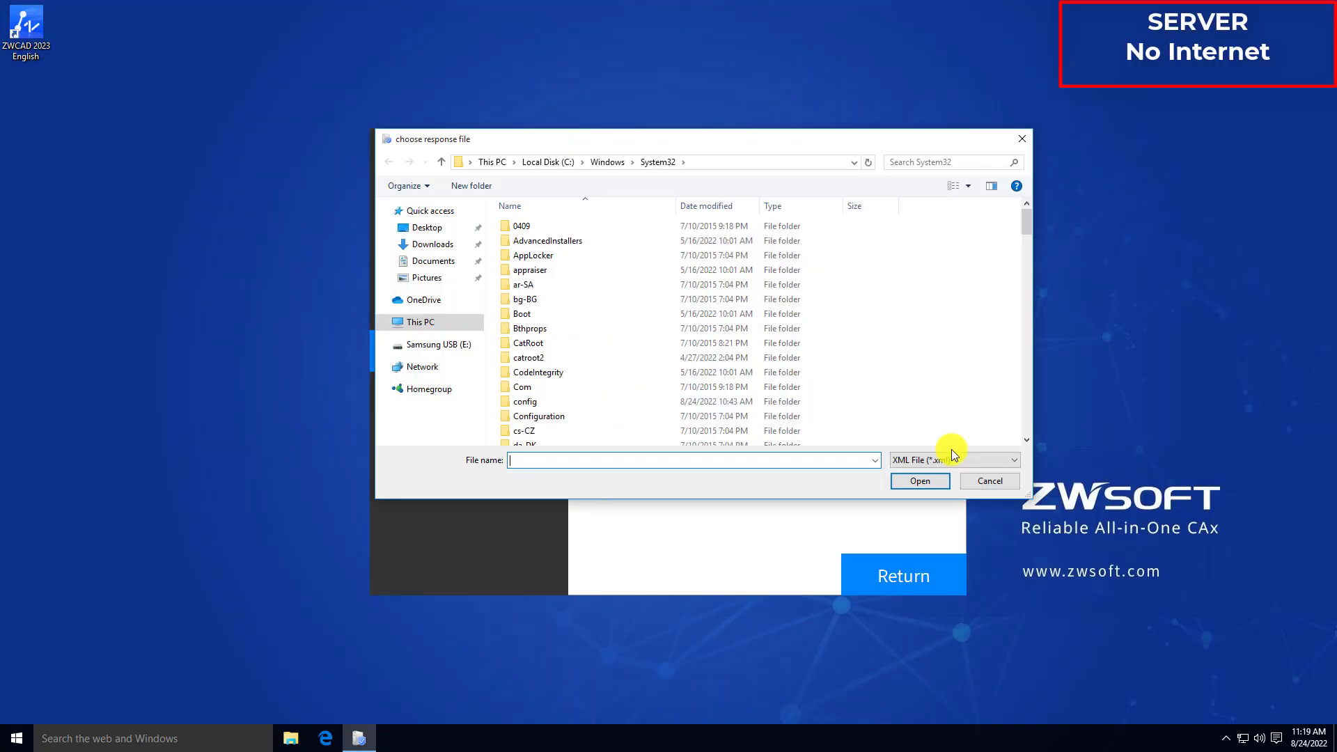
{"action": "left_click", "coordinate": [441, 345]}
{"action": "left_click", "coordinate": [612, 243]}
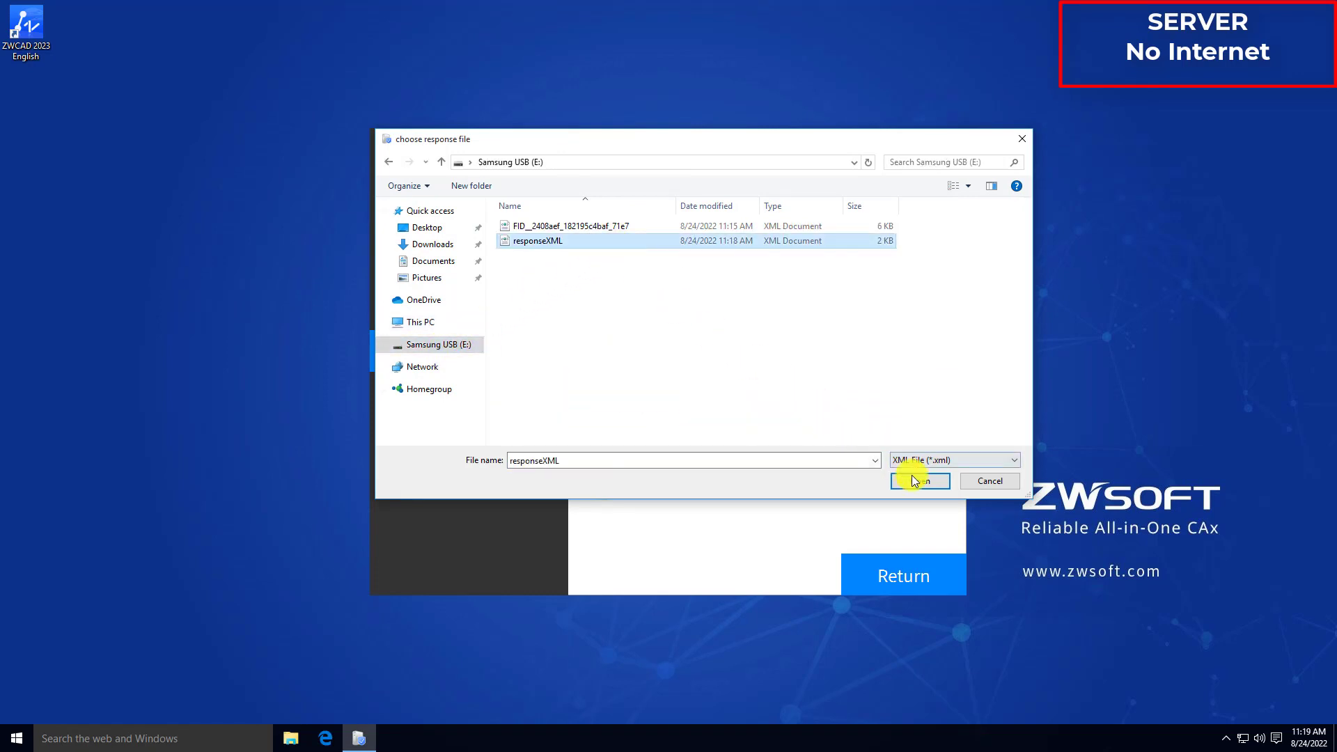
{"action": "left_click", "coordinate": [914, 480]}
{"action": "left_click", "coordinate": [906, 577]}
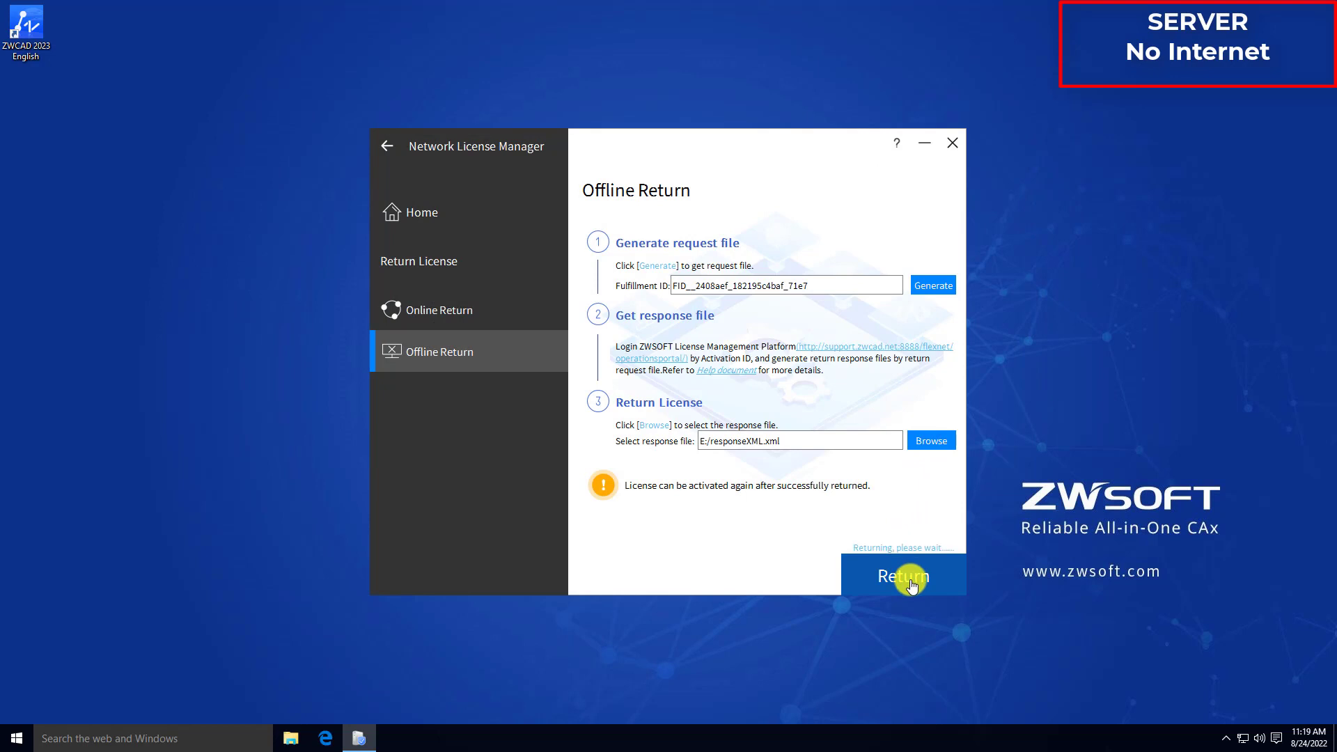
{"action": "left_click", "coordinate": [912, 585]}
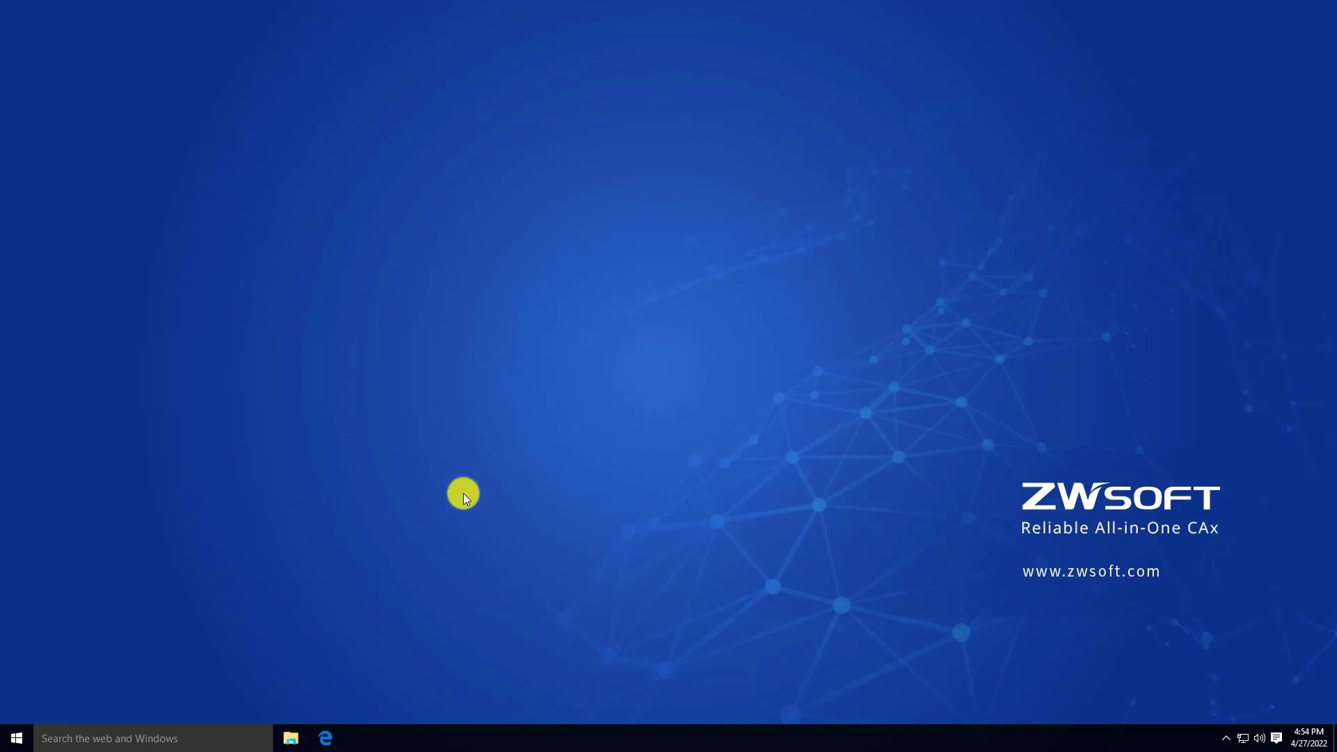
Launch License Manager from the ZWCAD 2023 English folder under Z in All apps.
{"action": "left_click", "coordinate": [15, 737]}
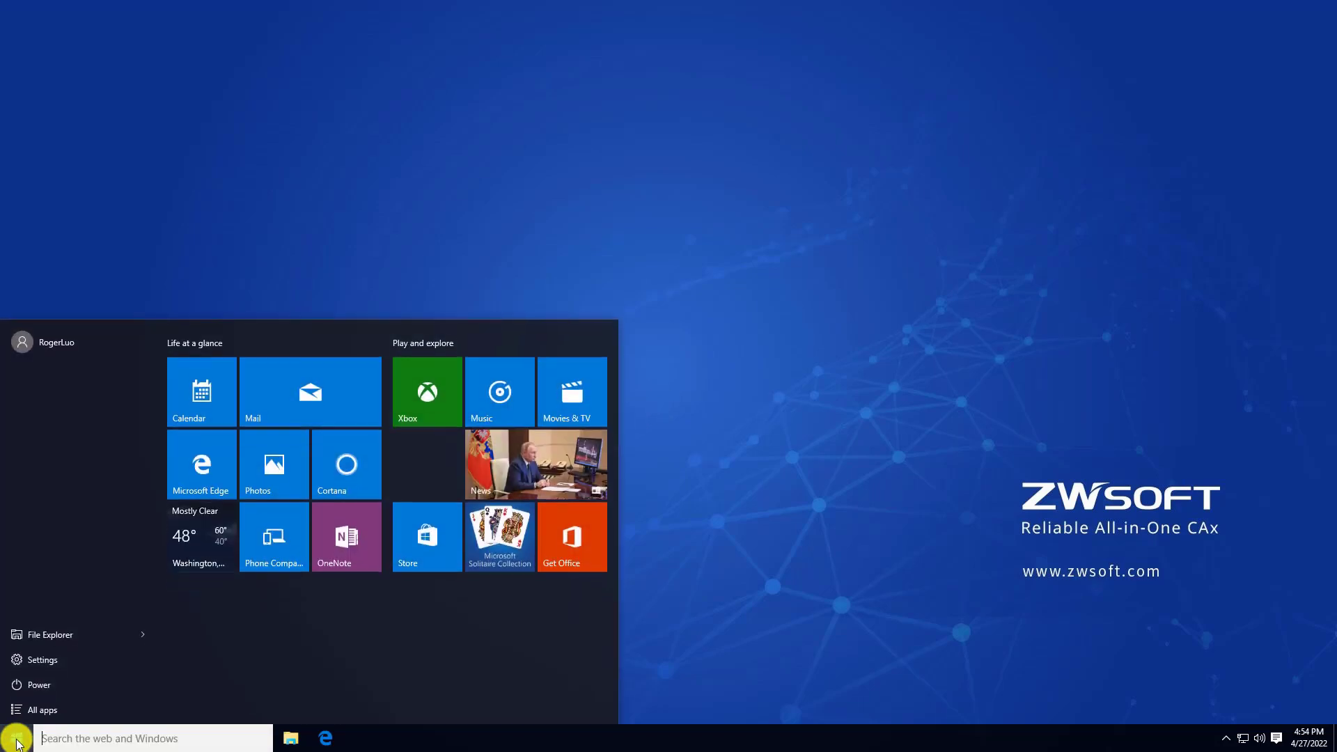
{"action": "left_click", "coordinate": [78, 710]}
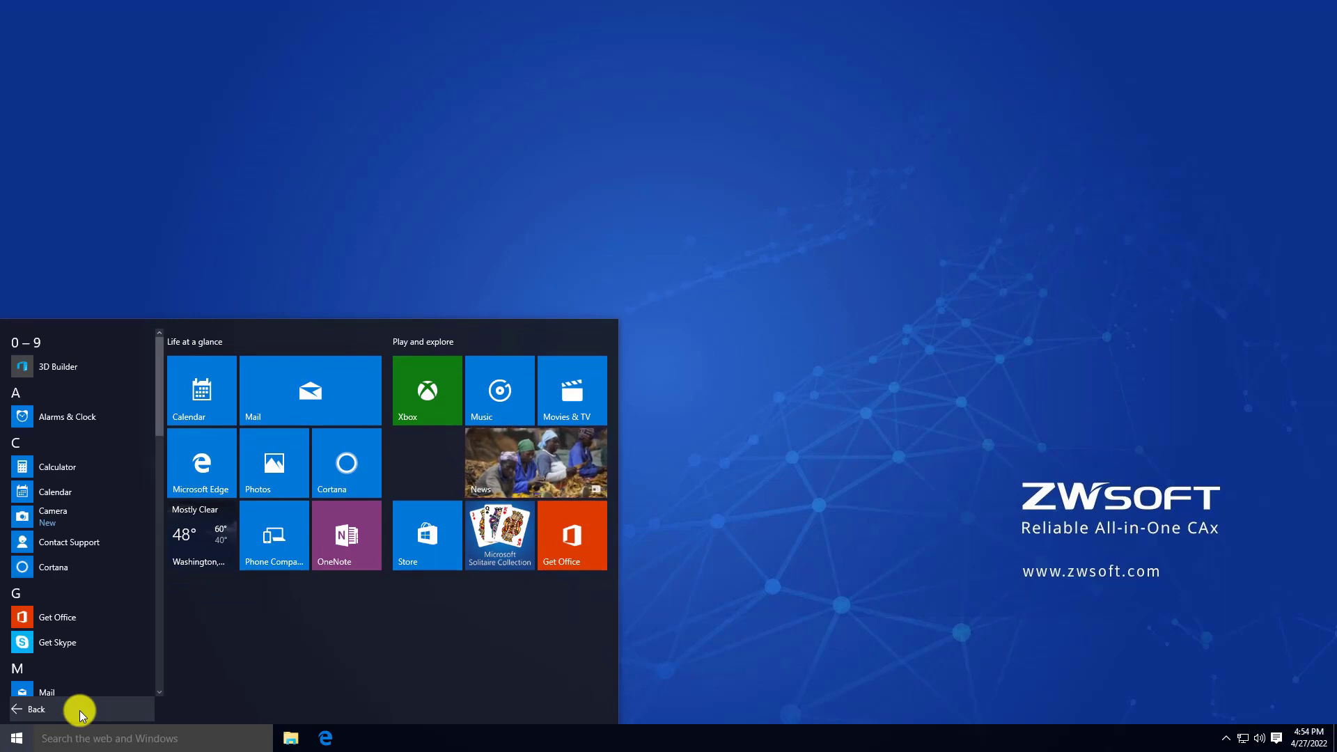
{"action": "left_click", "coordinate": [73, 675]}
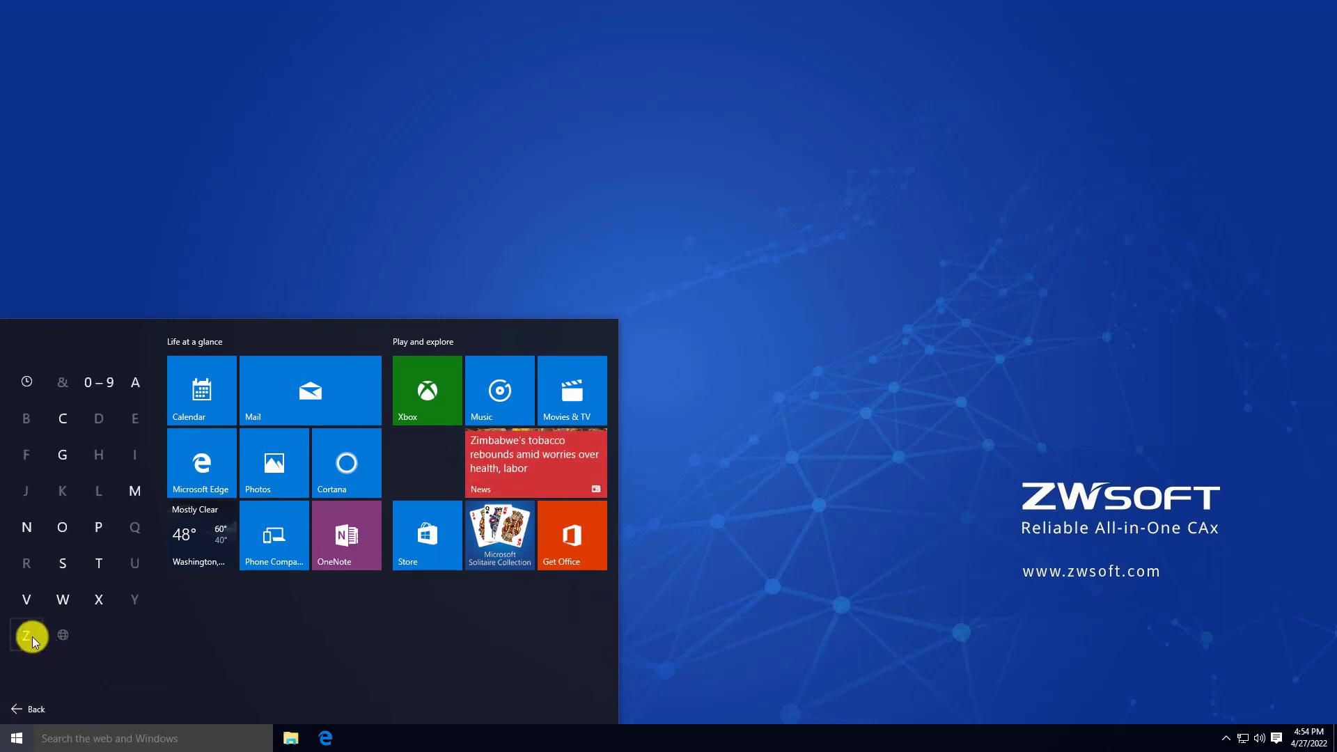
{"action": "left_click", "coordinate": [32, 636]}
{"action": "left_click", "coordinate": [119, 653]}
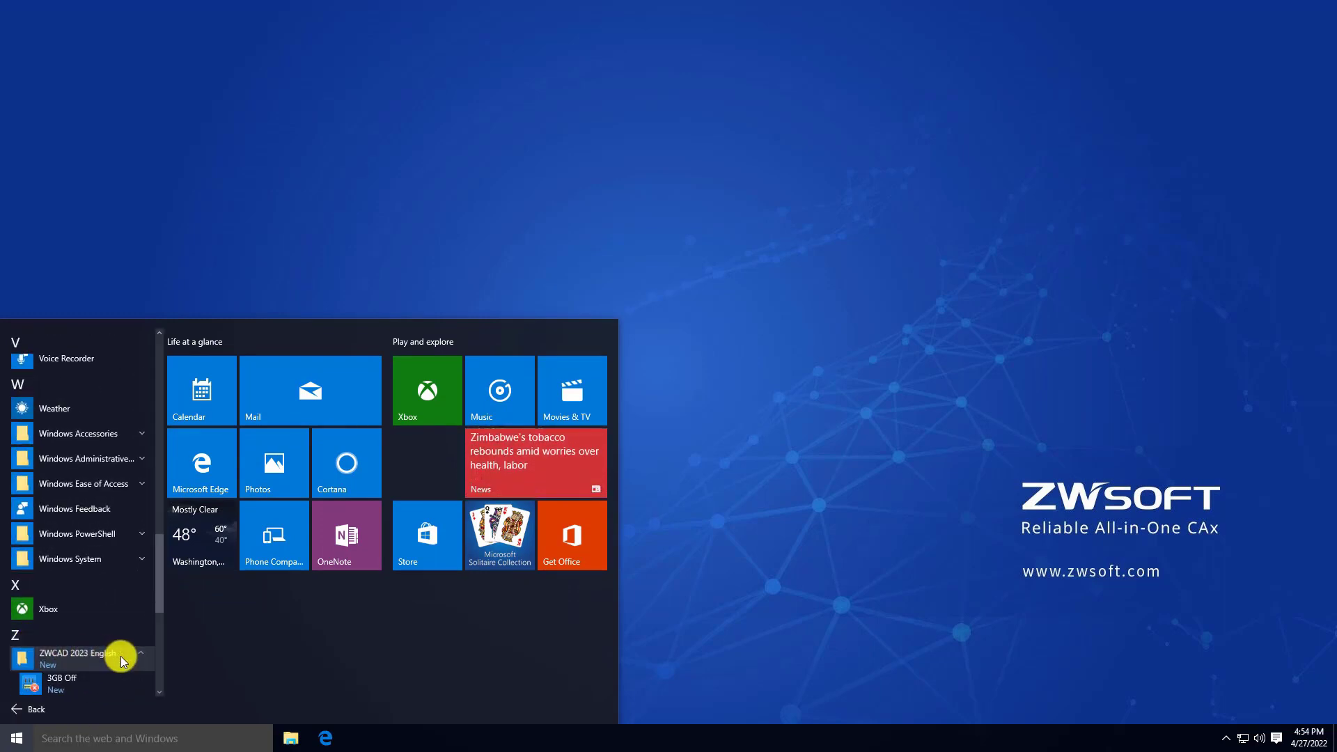
{"action": "left_click_drag", "start_coordinate": [161, 600], "coordinate": [157, 667]}
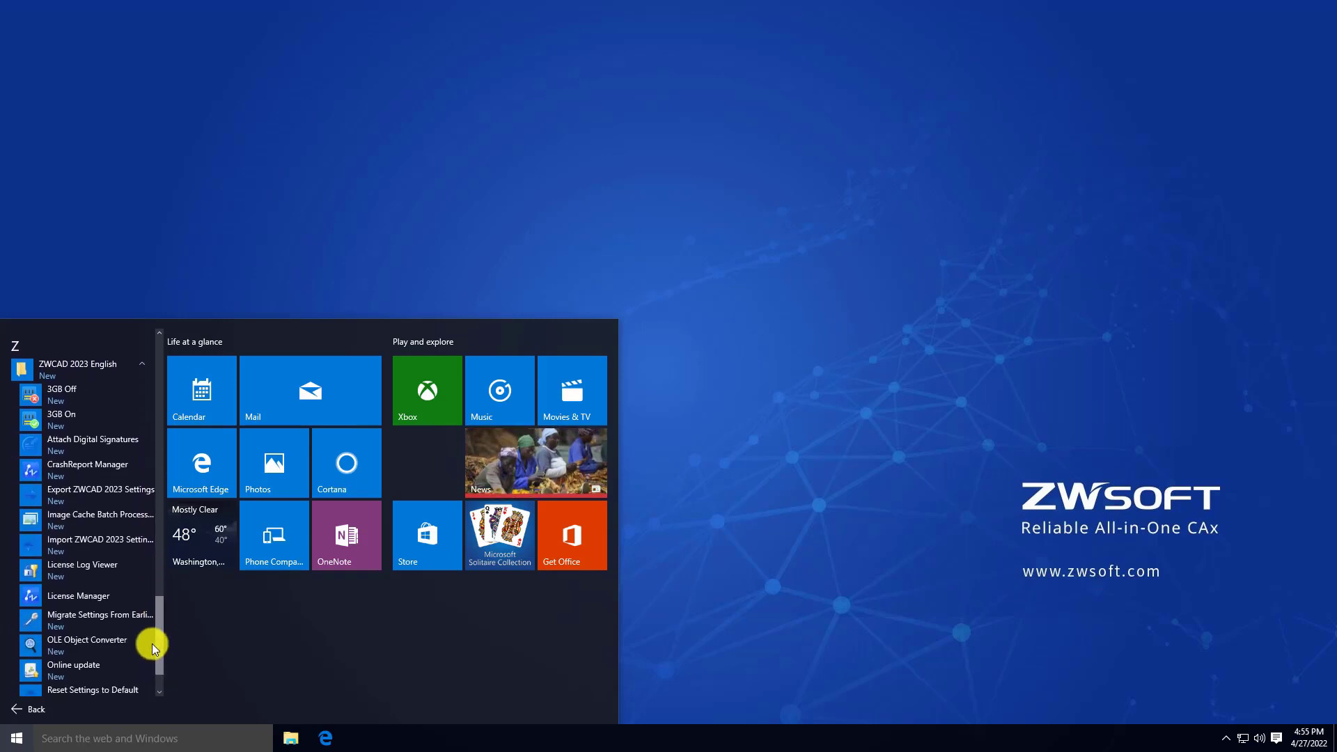
{"action": "left_click", "coordinate": [121, 597]}
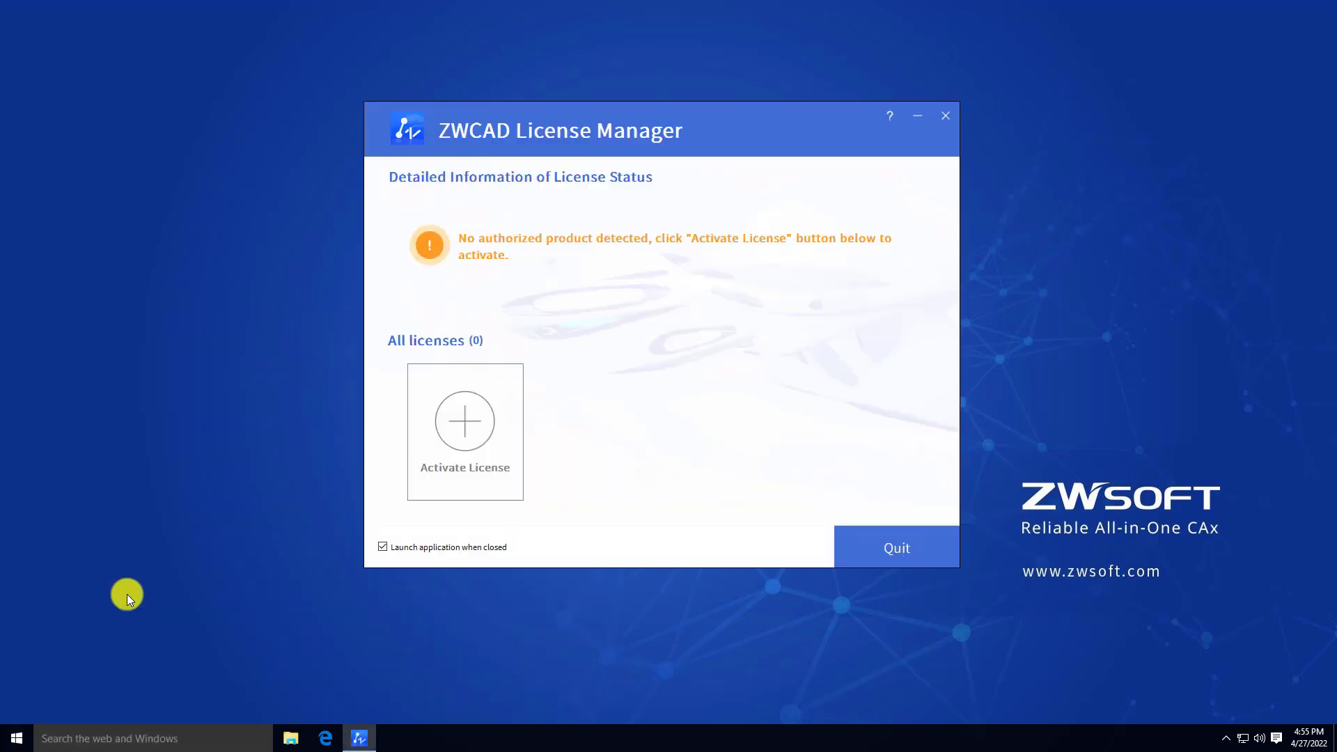
Choose Activate License > Offline Activation and follow the support.zwcad.net portal link.
{"action": "left_click", "coordinate": [466, 470]}
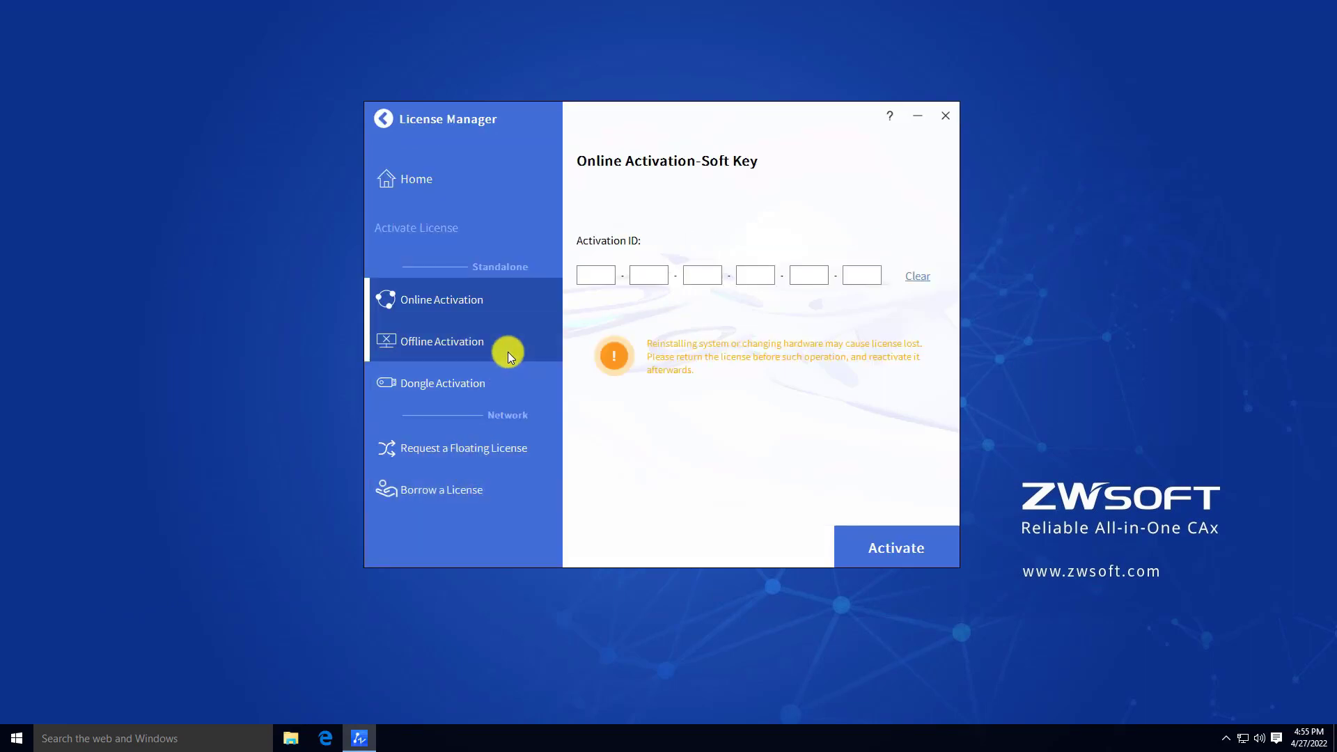
{"action": "left_click", "coordinate": [508, 353]}
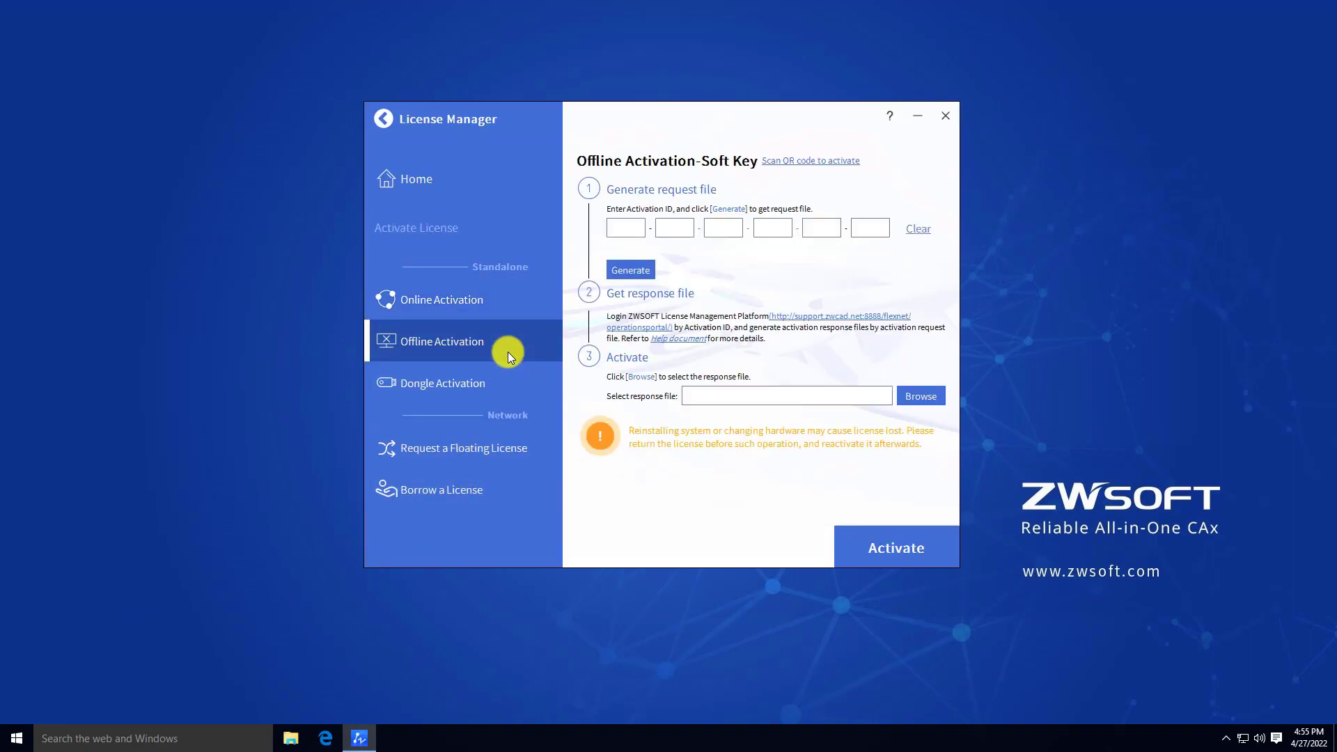
{"action": "left_click", "coordinate": [787, 320]}
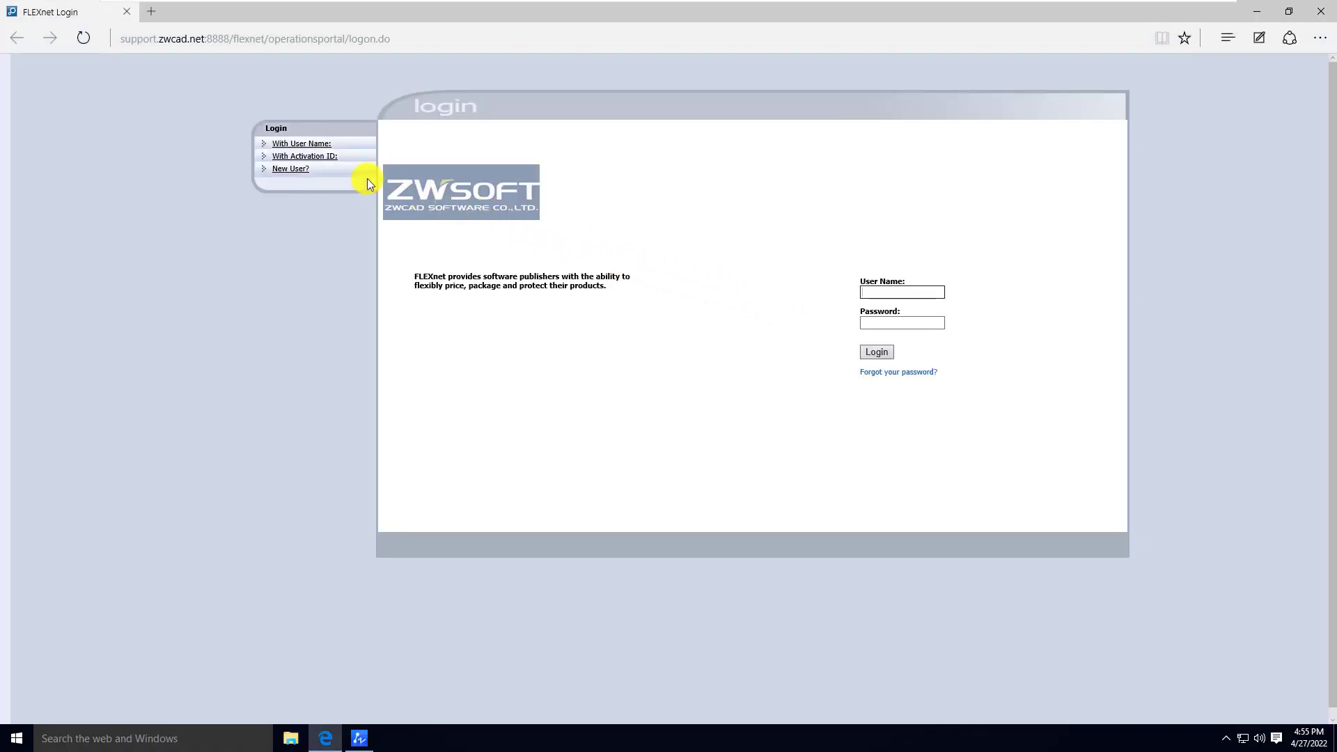
Log in to the FLEXnet portal with the pasted Activation ID.
{"action": "left_click", "coordinate": [307, 156]}
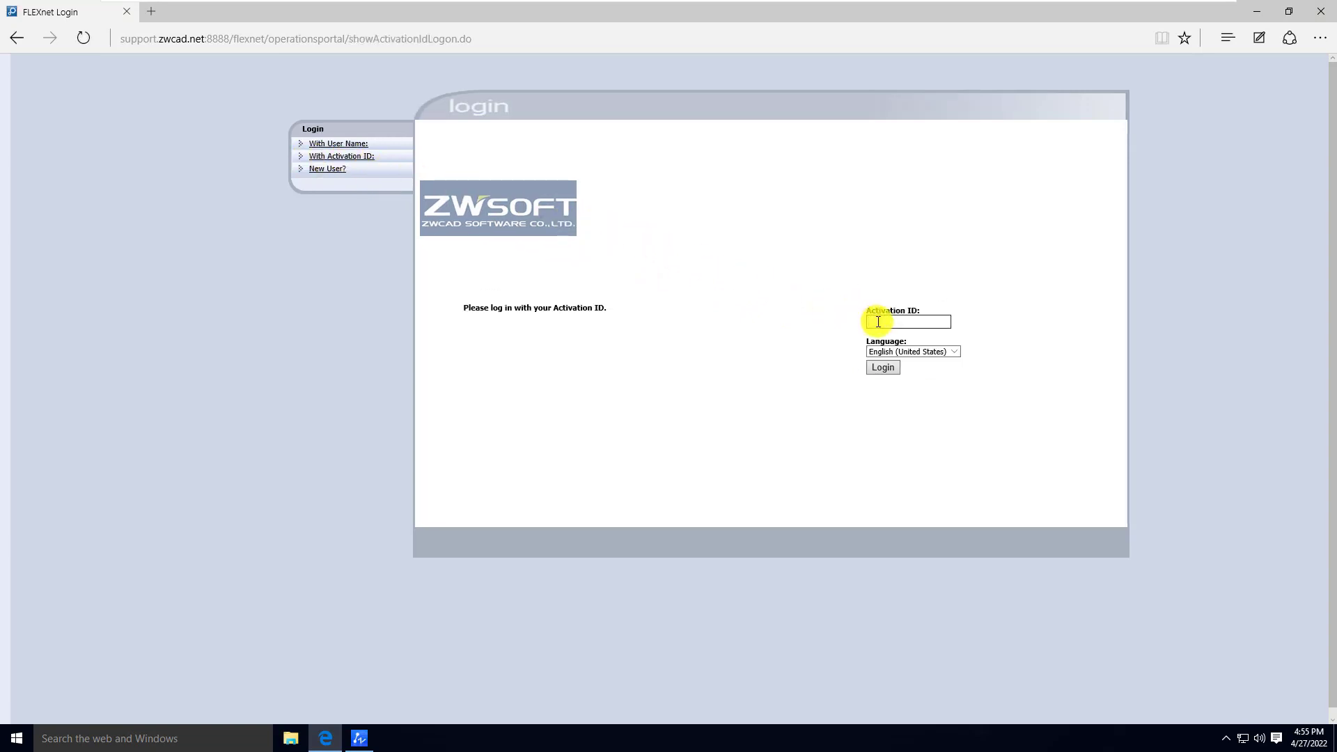
{"action": "key", "text": "ctrl+v"}
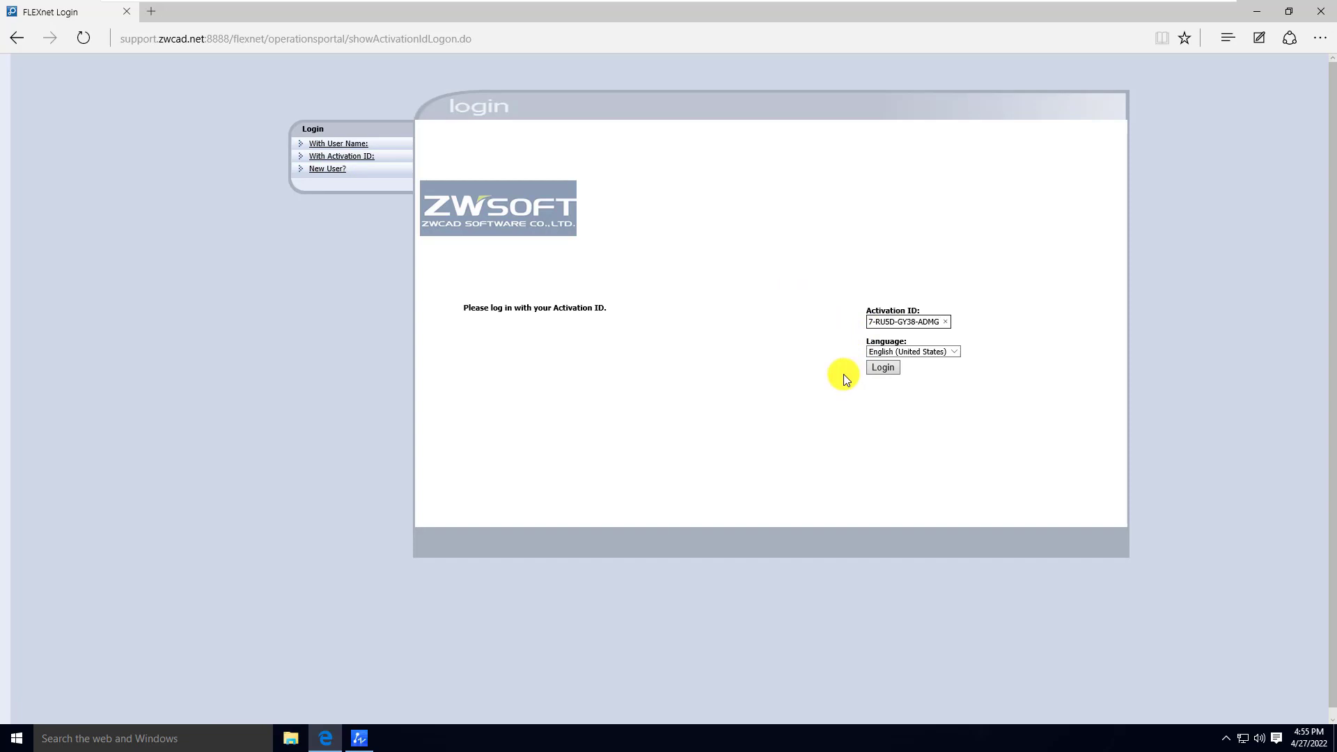
{"action": "left_click", "coordinate": [870, 369]}
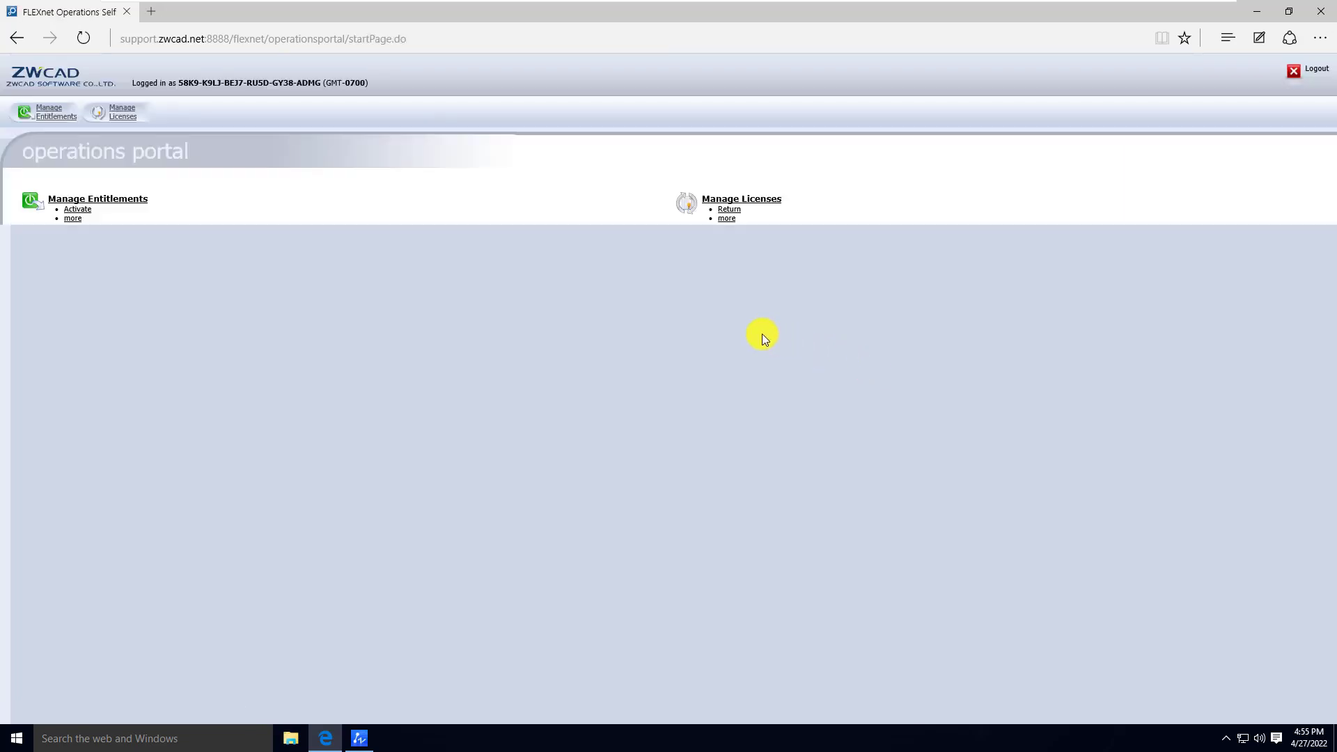
Select the entitlement line item under Manage Entitlements and print its details.
{"action": "left_click", "coordinate": [140, 199]}
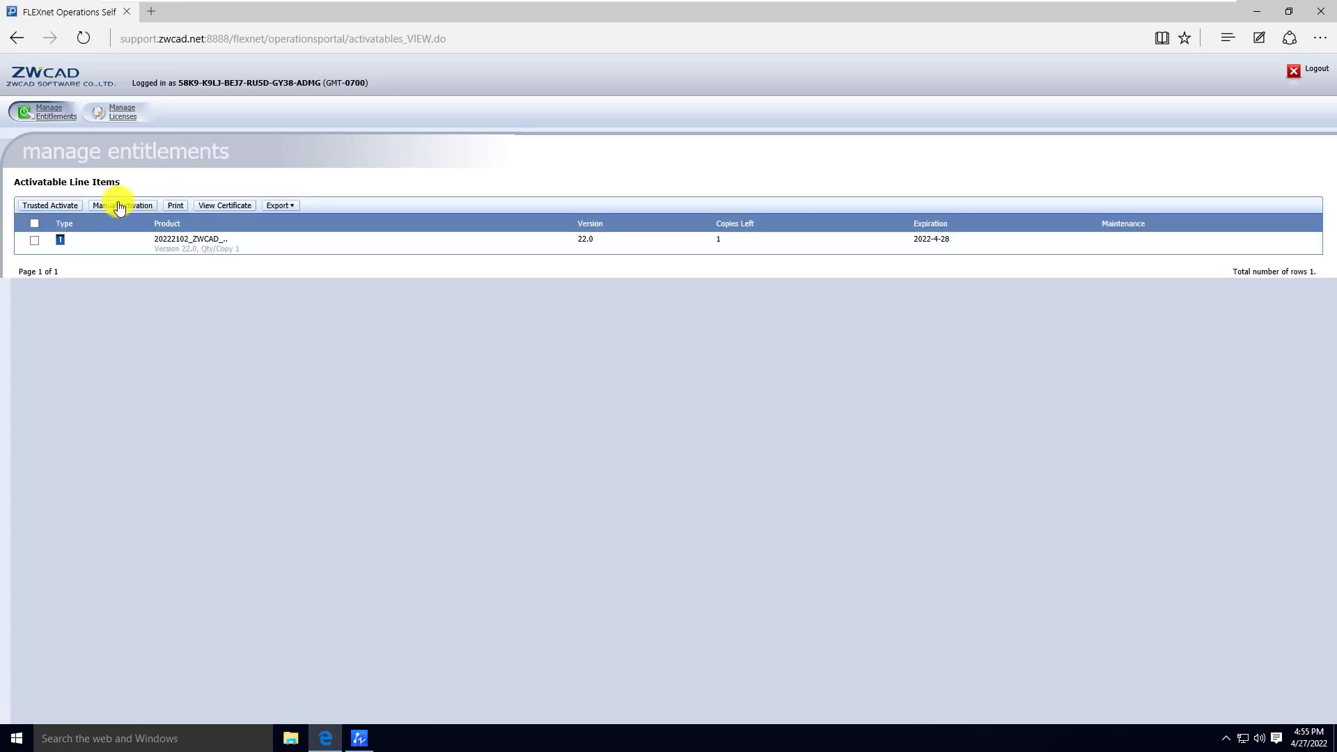
{"action": "left_click", "coordinate": [35, 223]}
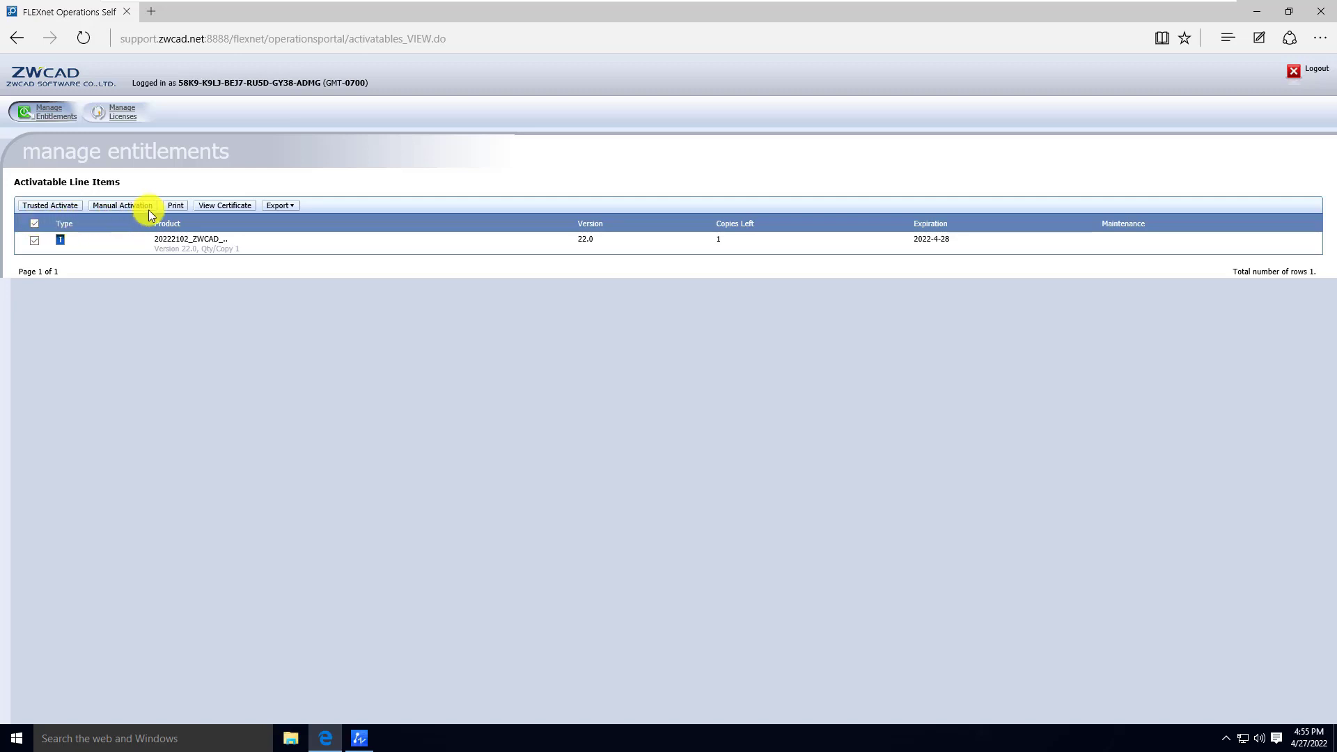
{"action": "left_click", "coordinate": [172, 211]}
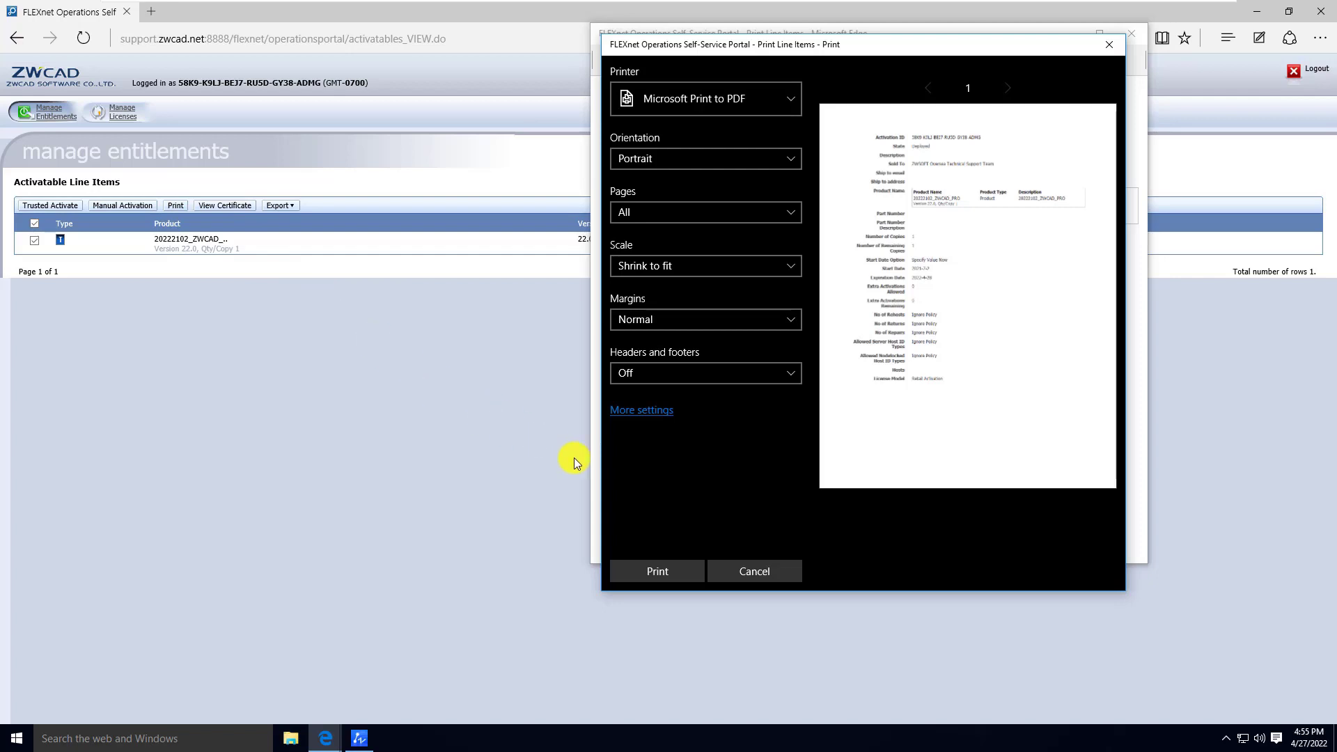
Cancel the print dialog and close the print window.
{"action": "left_click", "coordinate": [754, 571]}
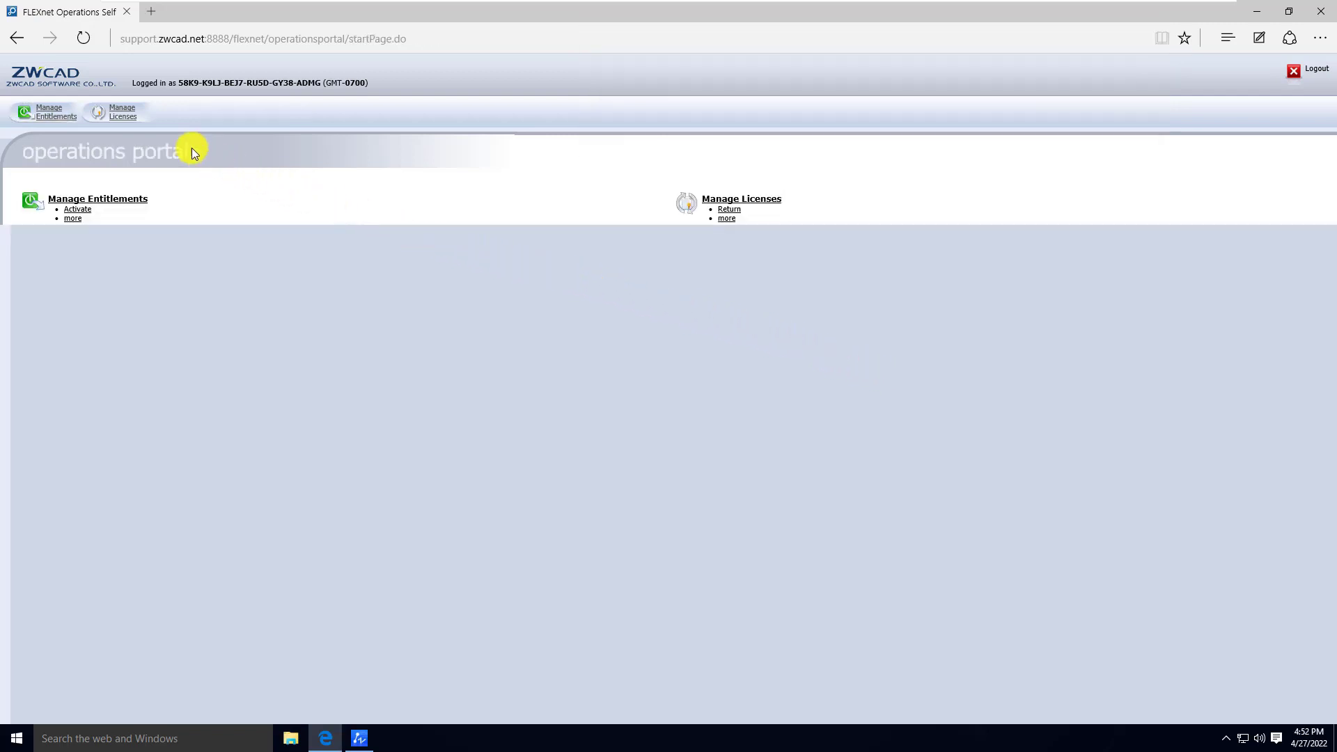
Open the license's FID fulfillment details from Manage Licenses and maximize that window.
{"action": "left_click", "coordinate": [121, 118]}
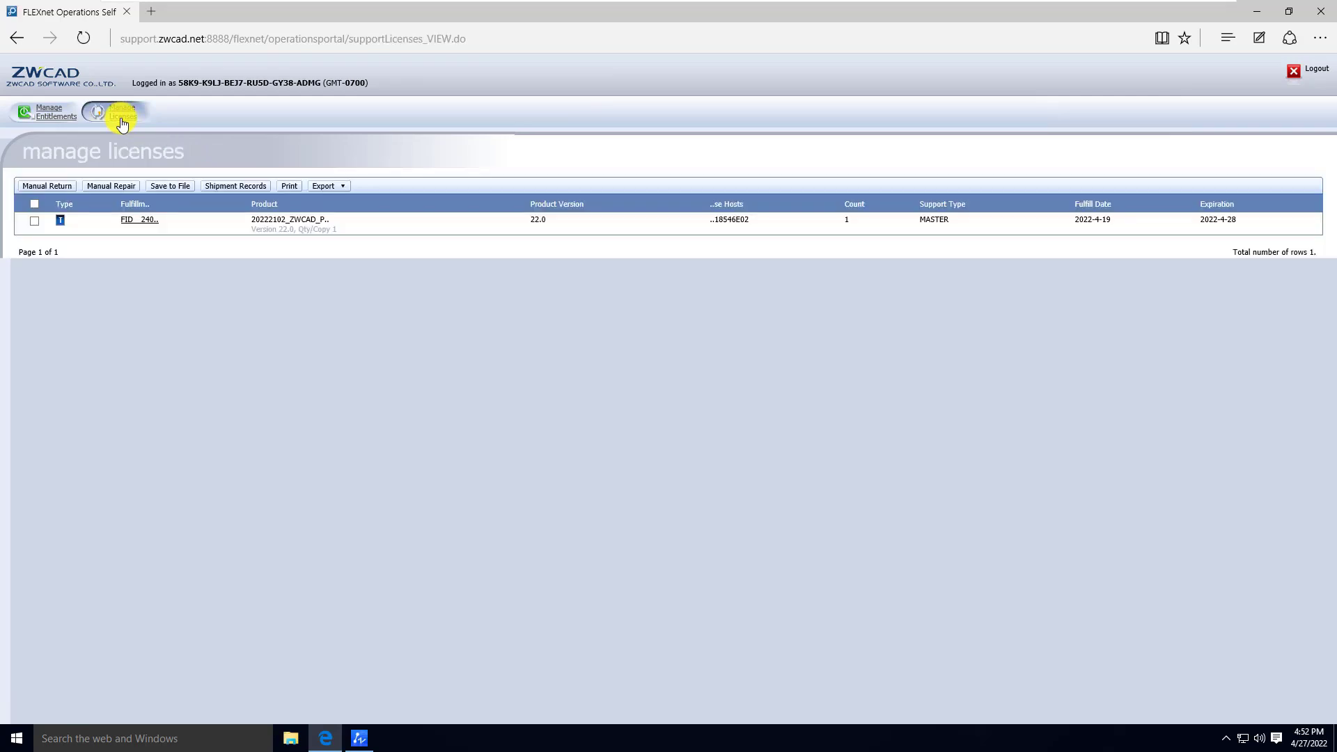
{"action": "left_click", "coordinate": [155, 223]}
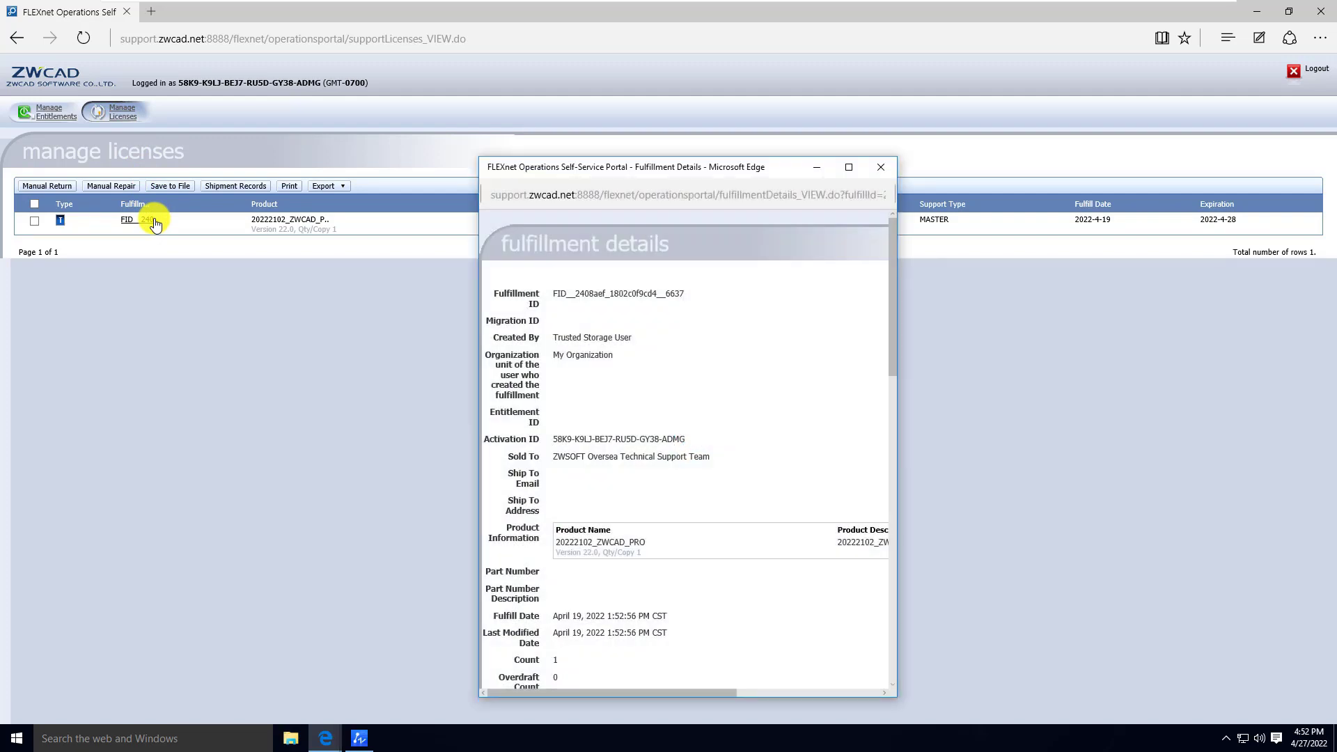
{"action": "left_click", "coordinate": [674, 198]}
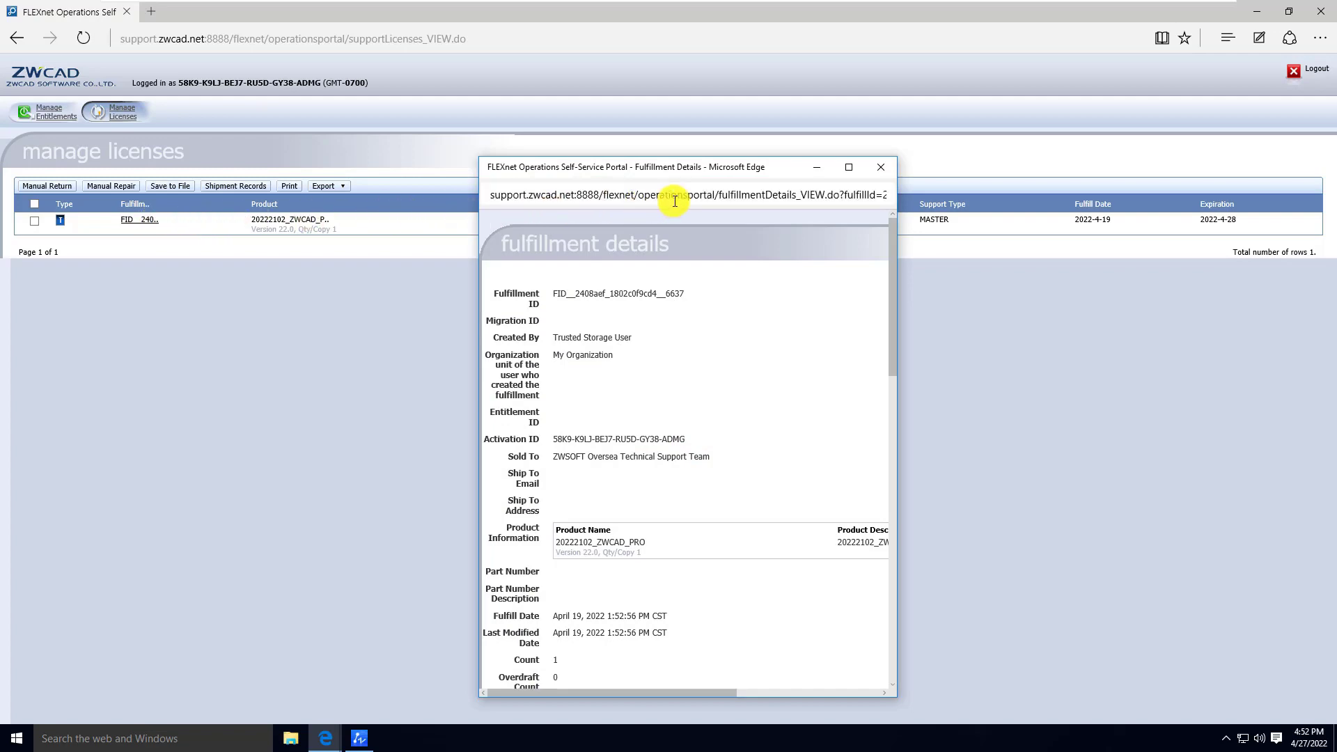
{"action": "left_click", "coordinate": [847, 174]}
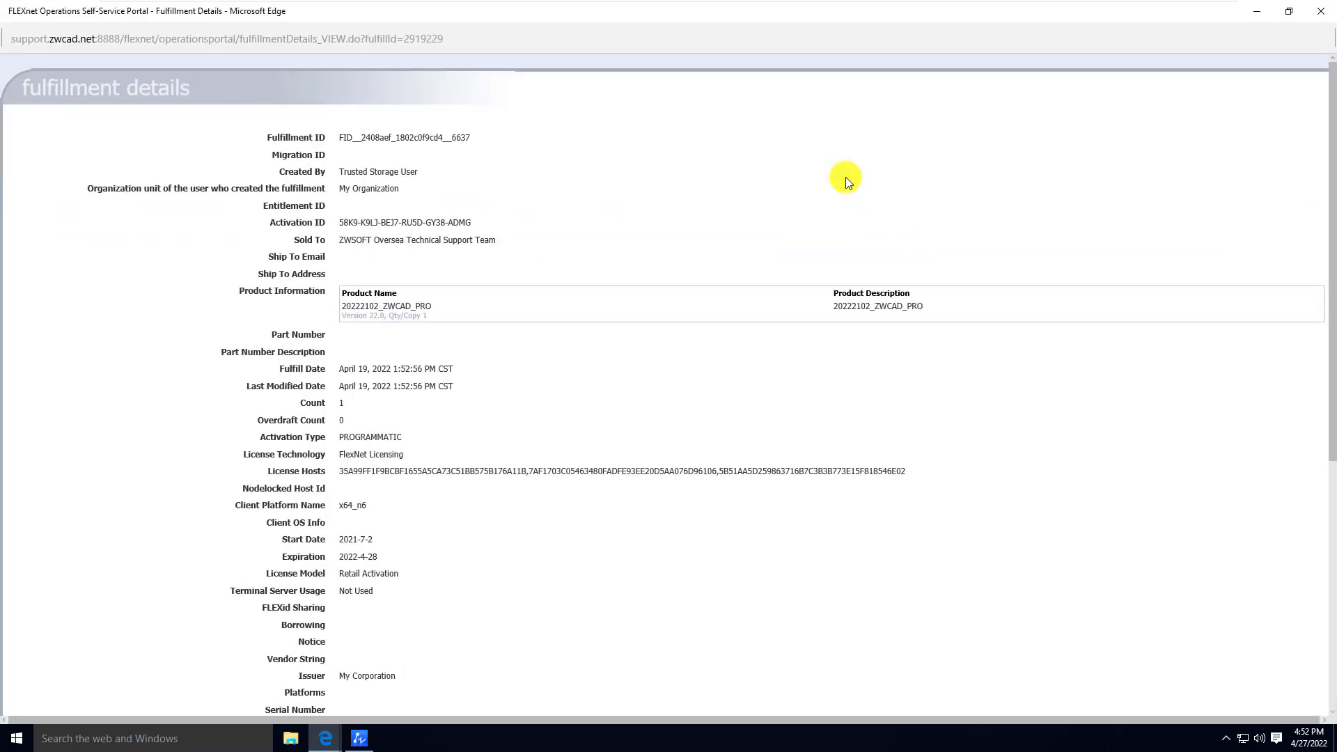